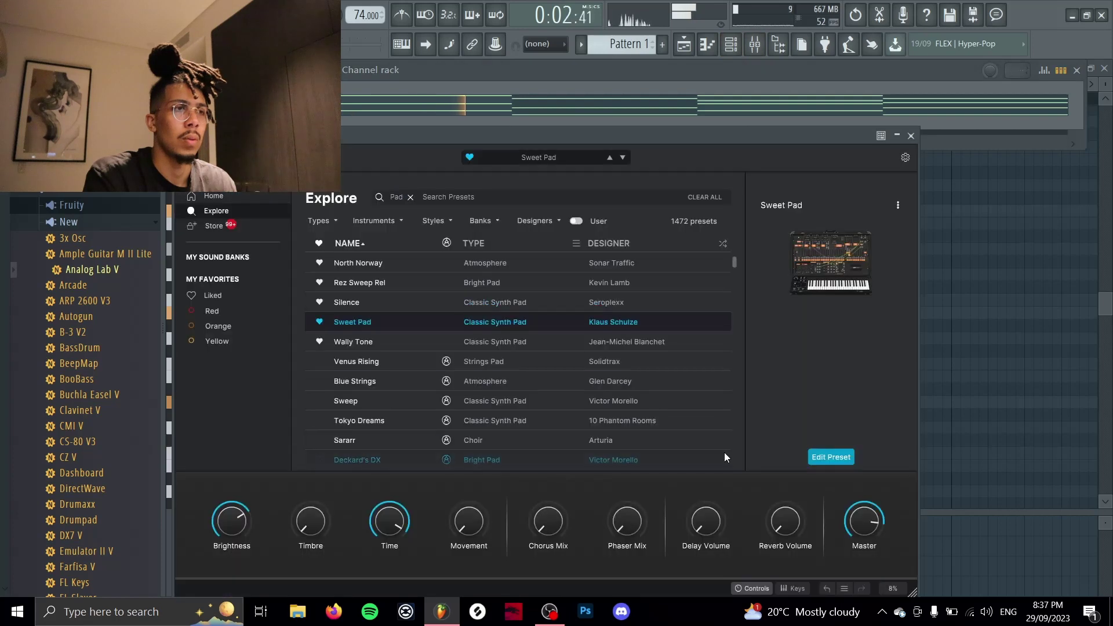
Step: Audition the Tokyo Dreams and Montgomery Birds pad presets in the Analog Lab V preset list
left_click(639, 416)
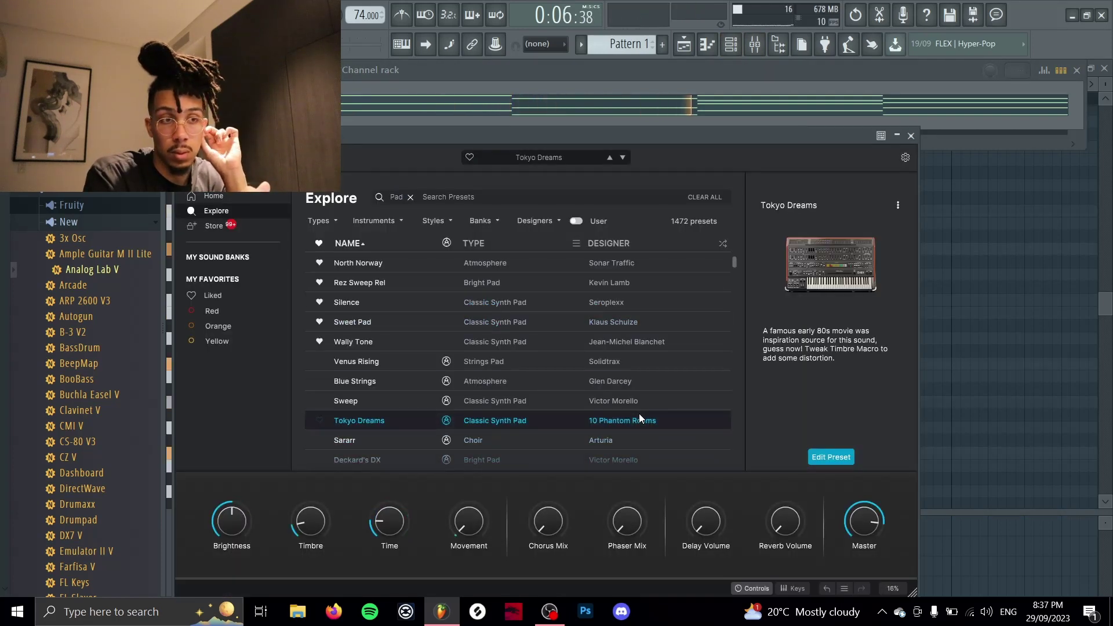
scroll(639, 415, "down", 2)
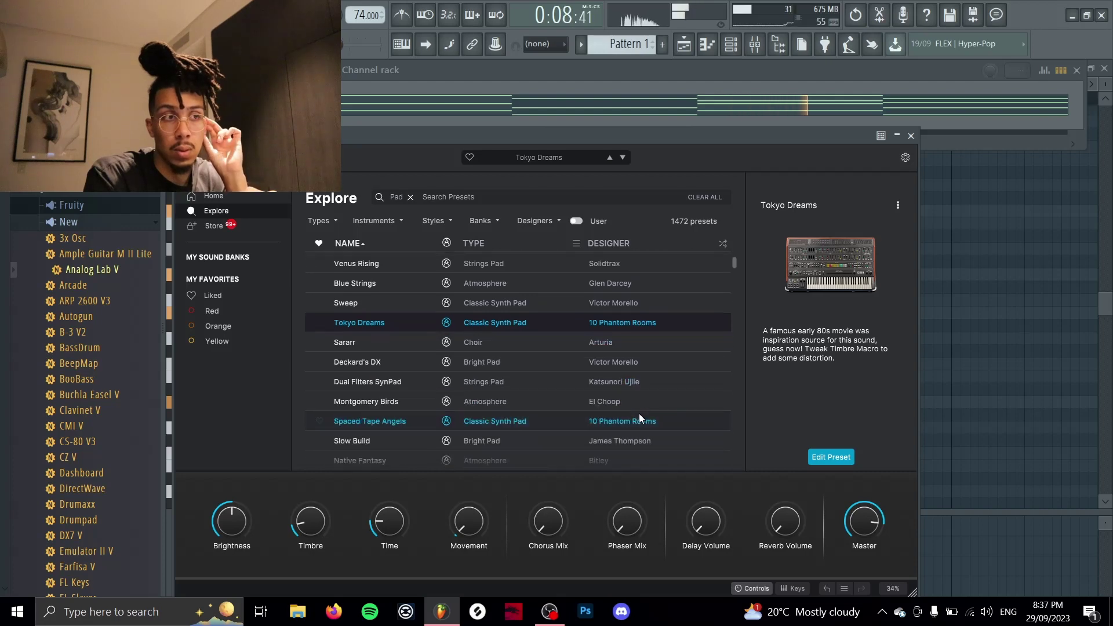
left_click(629, 396)
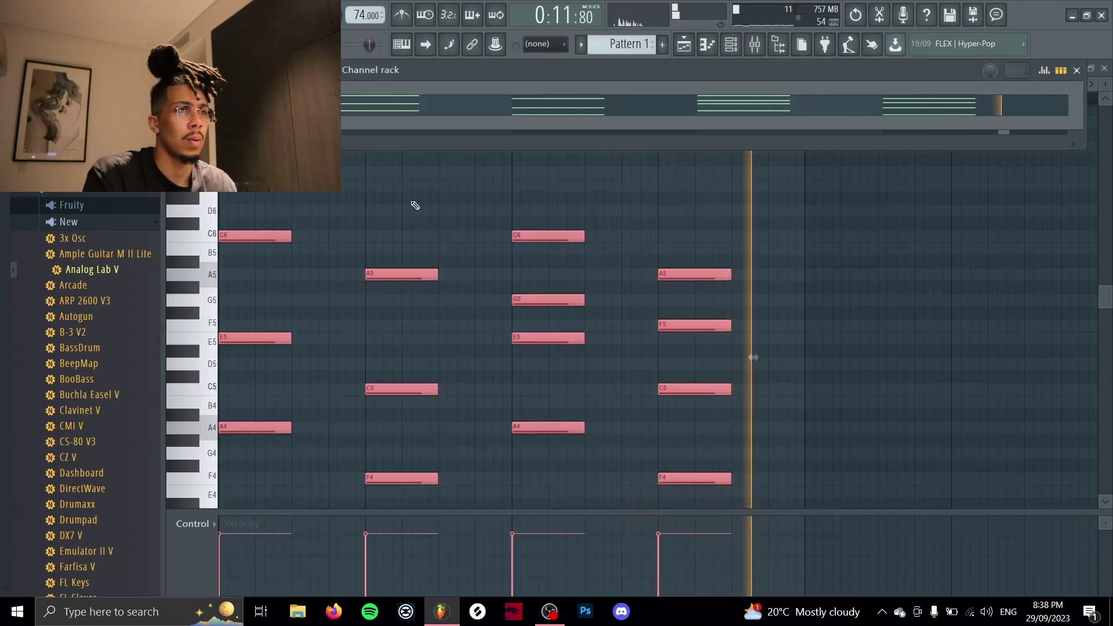
Step: Rework the last two chords: delete G5 and raise E5 to F5 in the third, delete F5 and raise C5 to D5 in the fourth
left_click(415, 204, "ctrl")
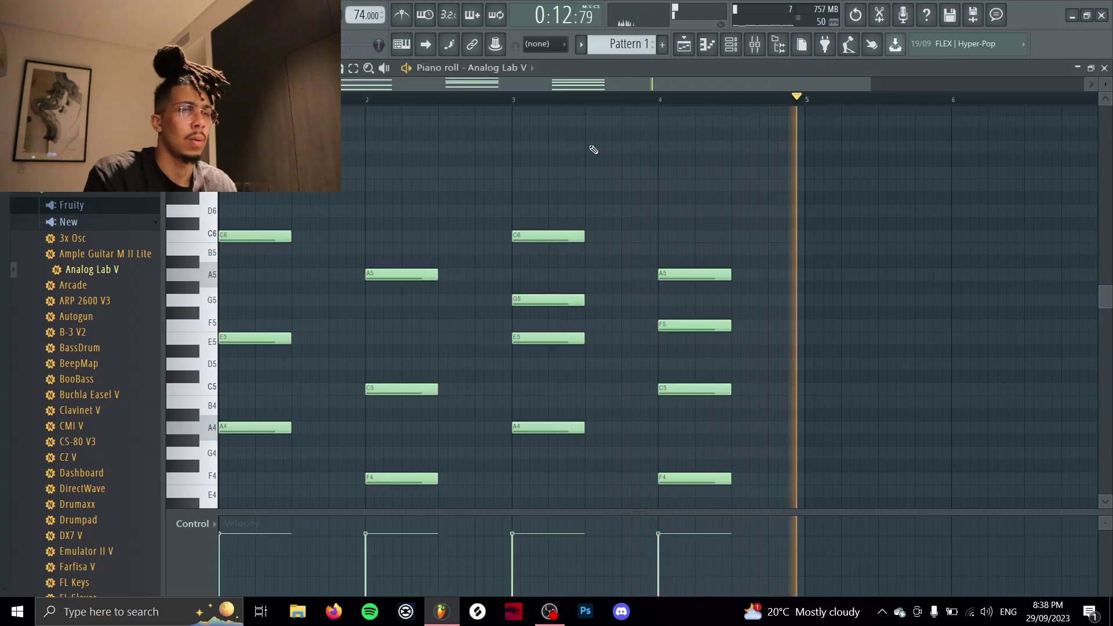
left_click(729, 54)
left_click(730, 54)
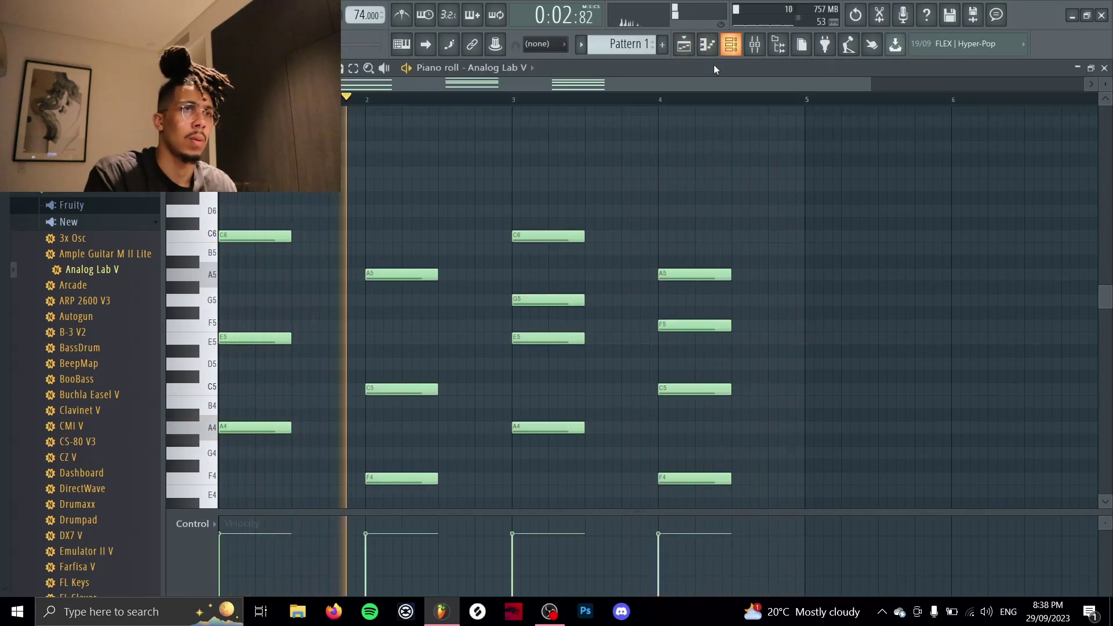
right_click(558, 301)
right_click(686, 324)
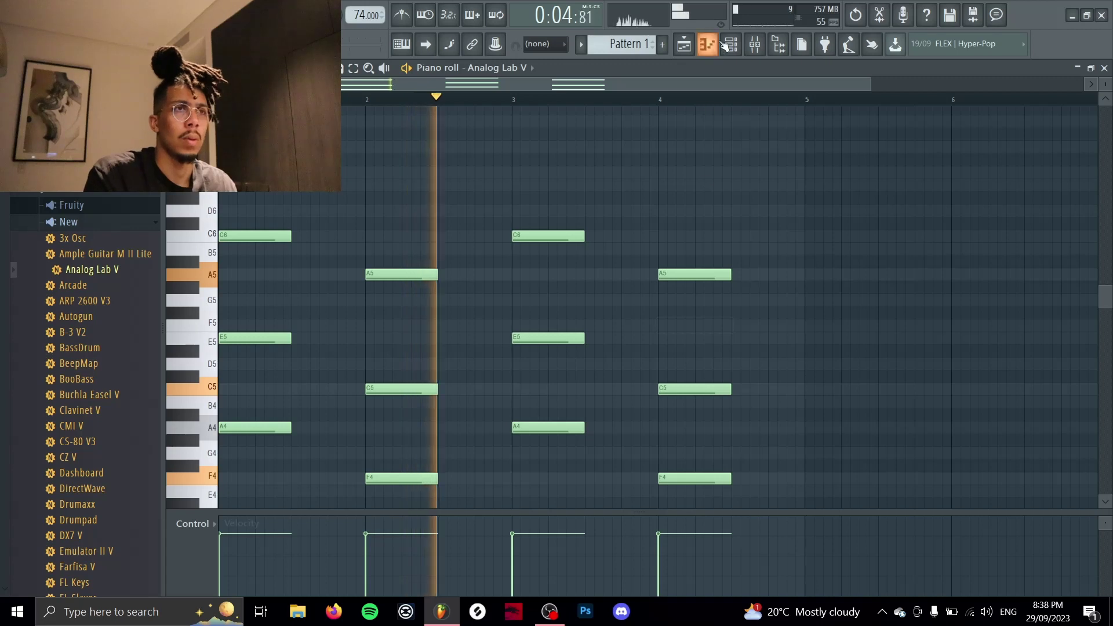
left_click_drag(529, 337, 529, 320)
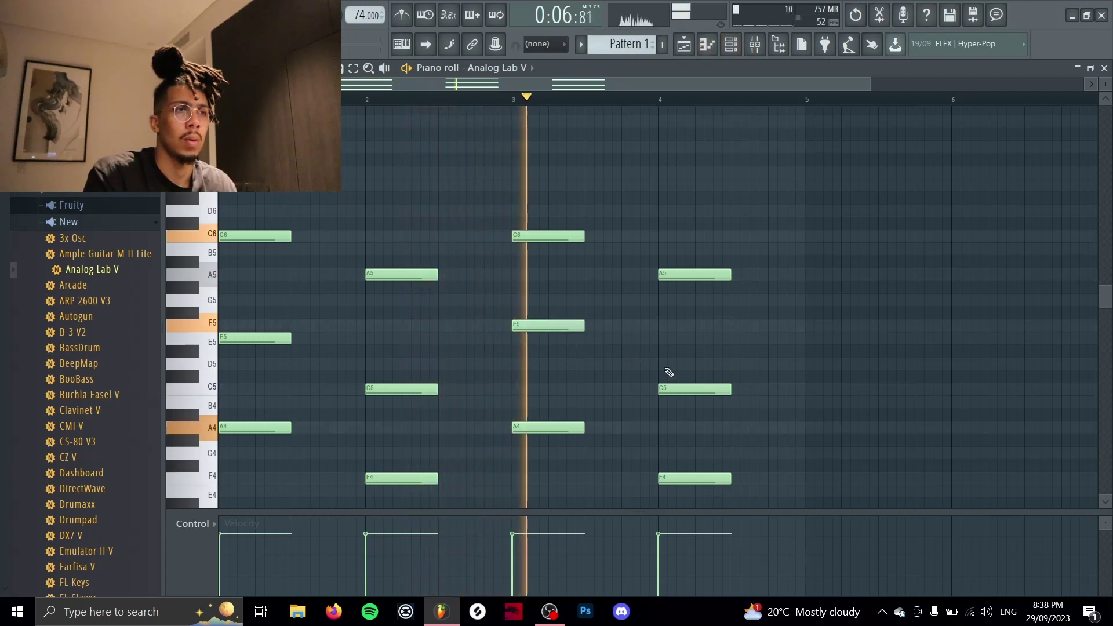
left_click_drag(675, 385, 676, 360)
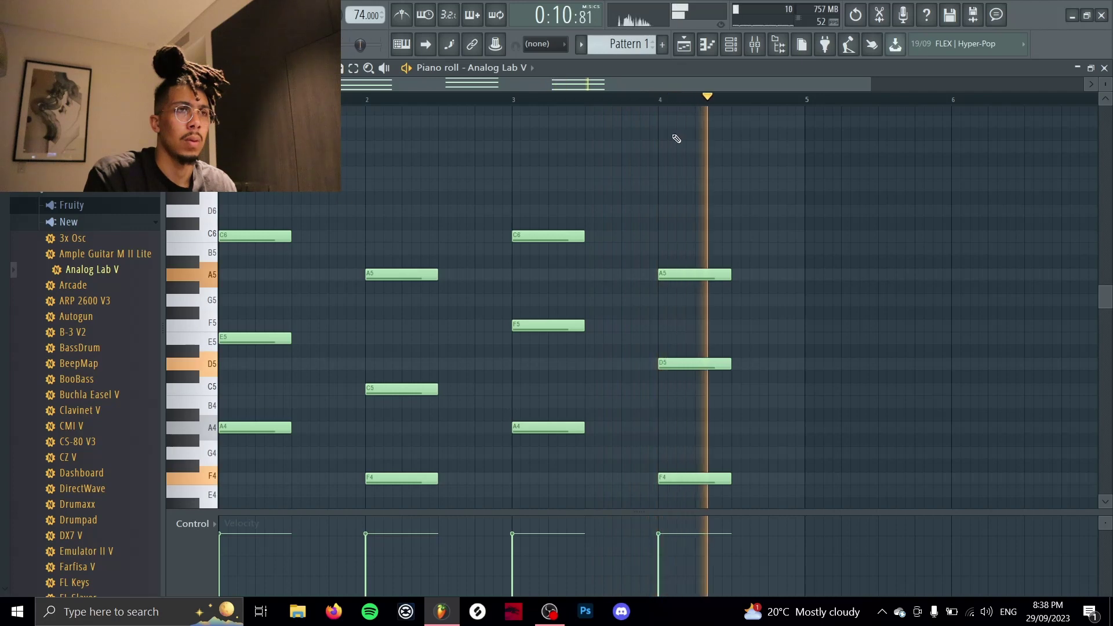
Step: In the pad's Parametric EQ 2, shift band 6 higher in frequency and slightly down in gain, and lower band 1's low-cut frequency
left_click(731, 43)
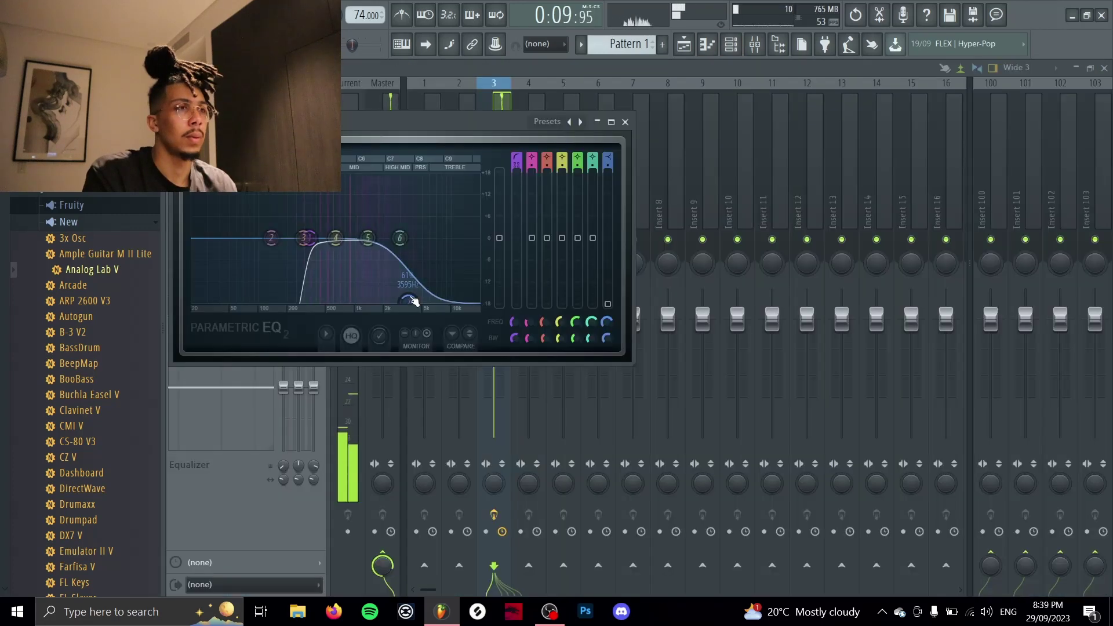
left_click_drag(400, 238, 439, 254)
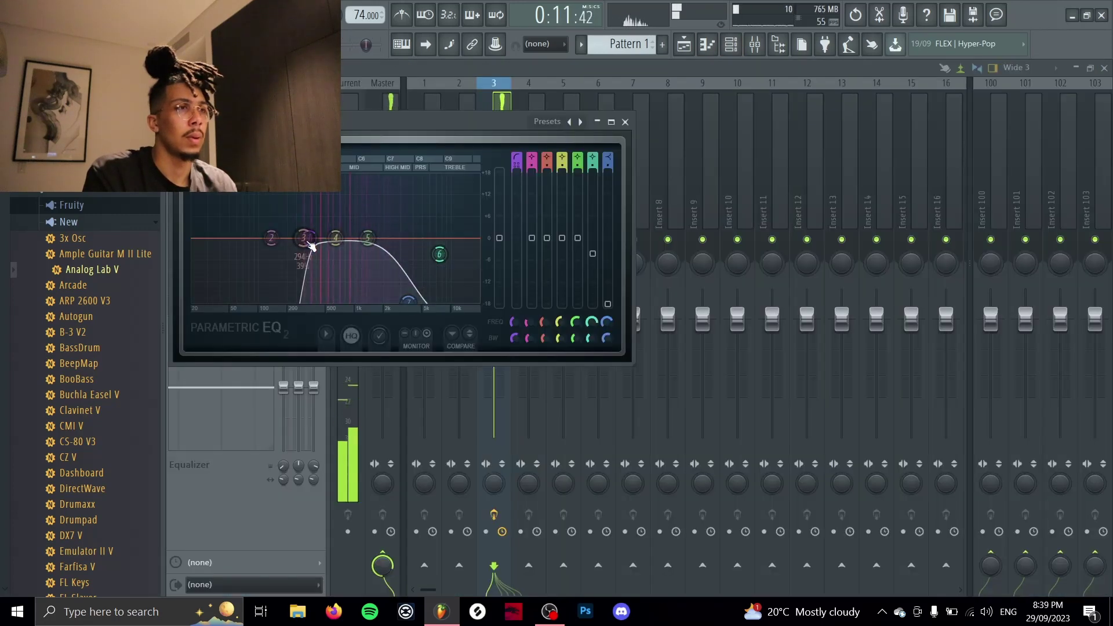
left_click_drag(309, 239, 291, 238)
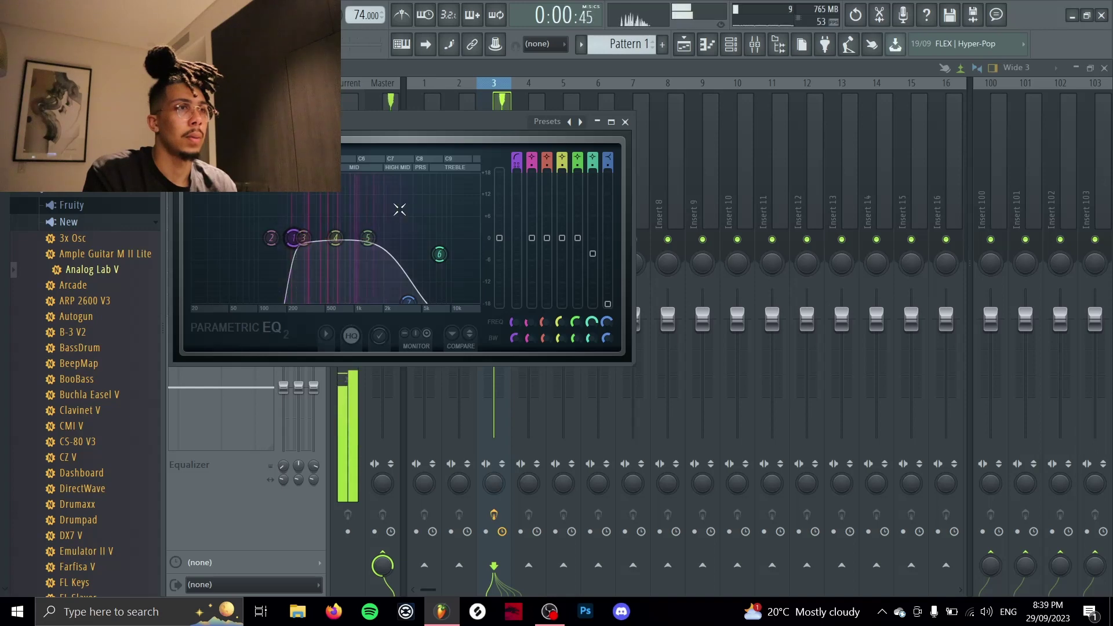
left_click(626, 122)
Step: Add Fruity Chorus to the pad's mixer track and load its Fat Clean preset
left_click(178, 131)
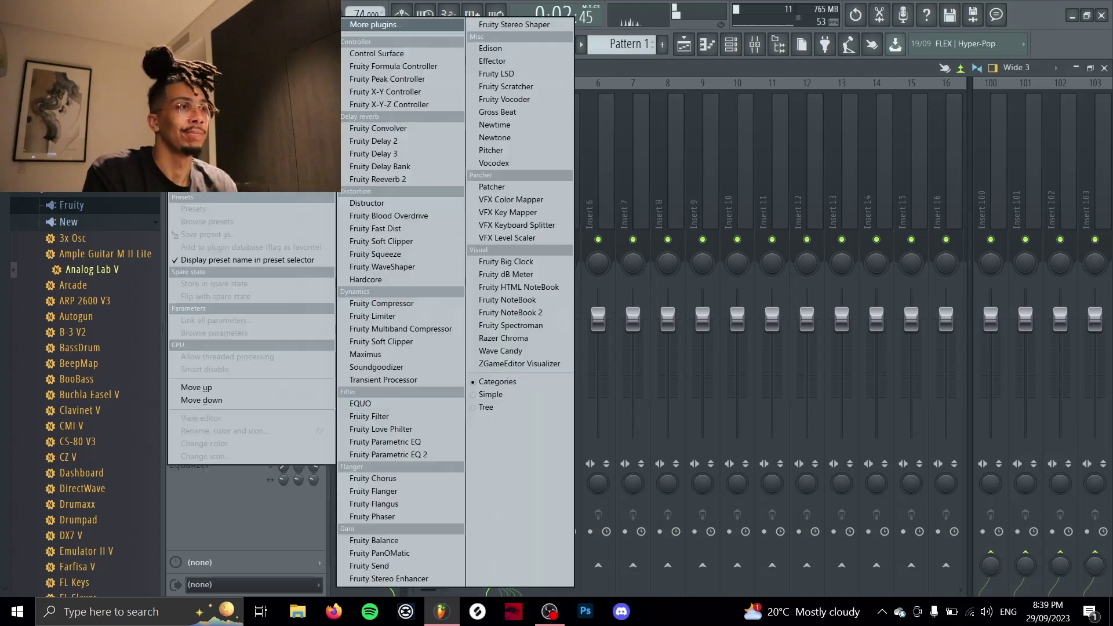
left_click(432, 478)
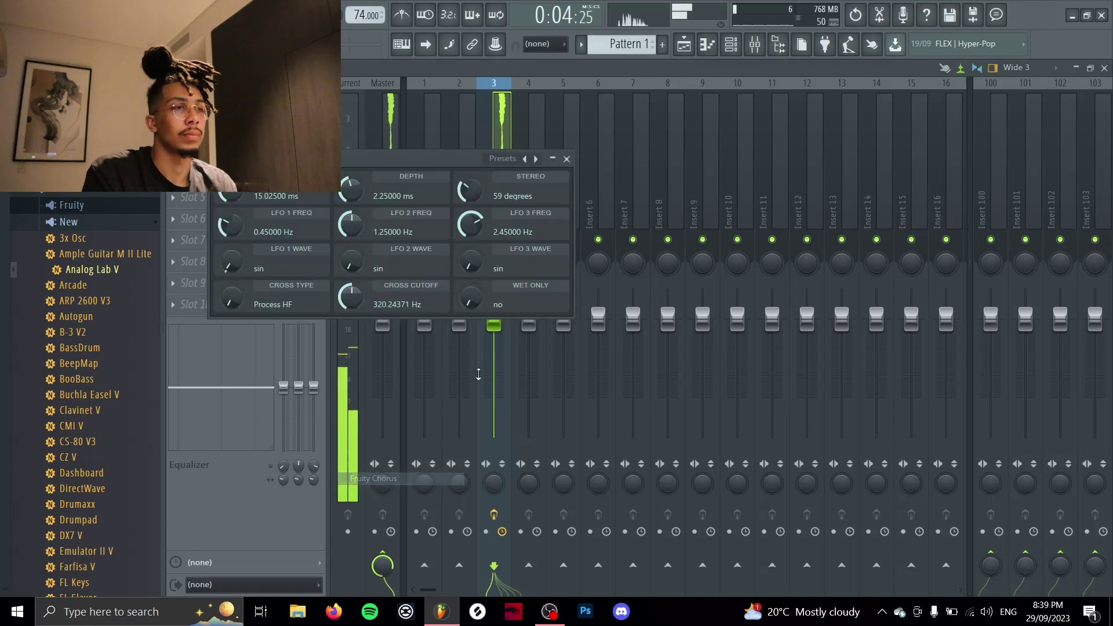
left_click(510, 158)
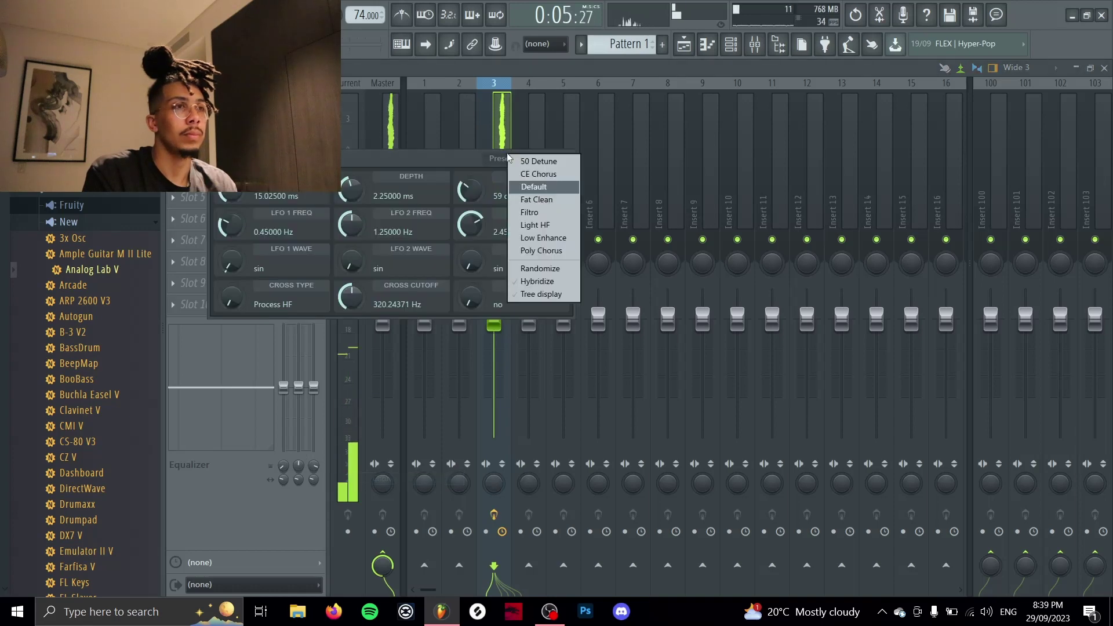
left_click(543, 200)
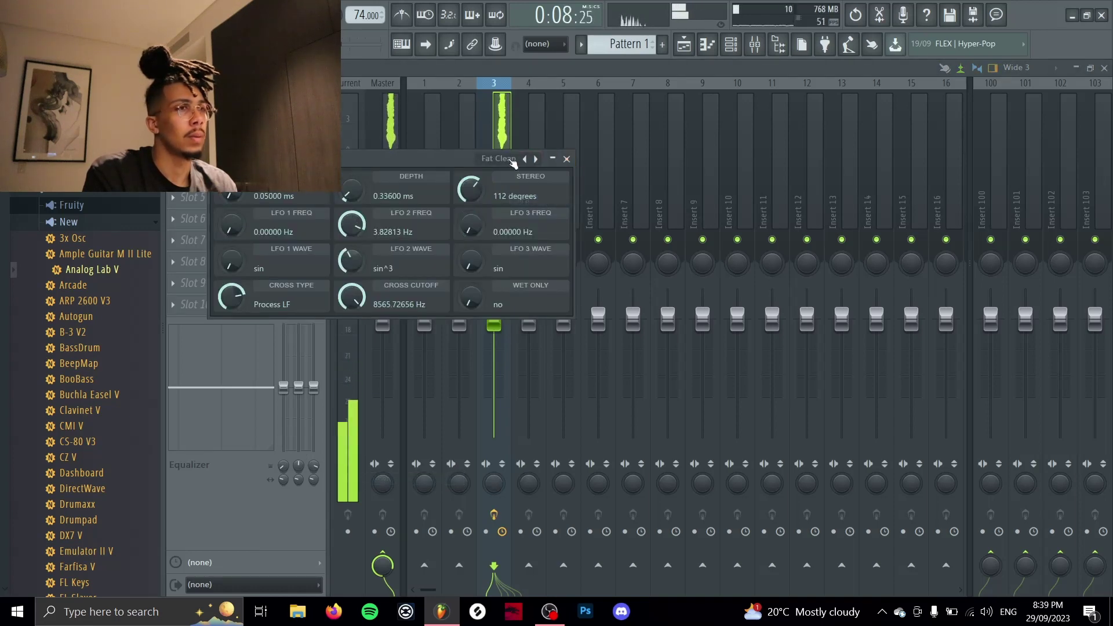
Step: Switch the Fruity Chorus preset to CE Chorus and close the effect
left_click(513, 162)
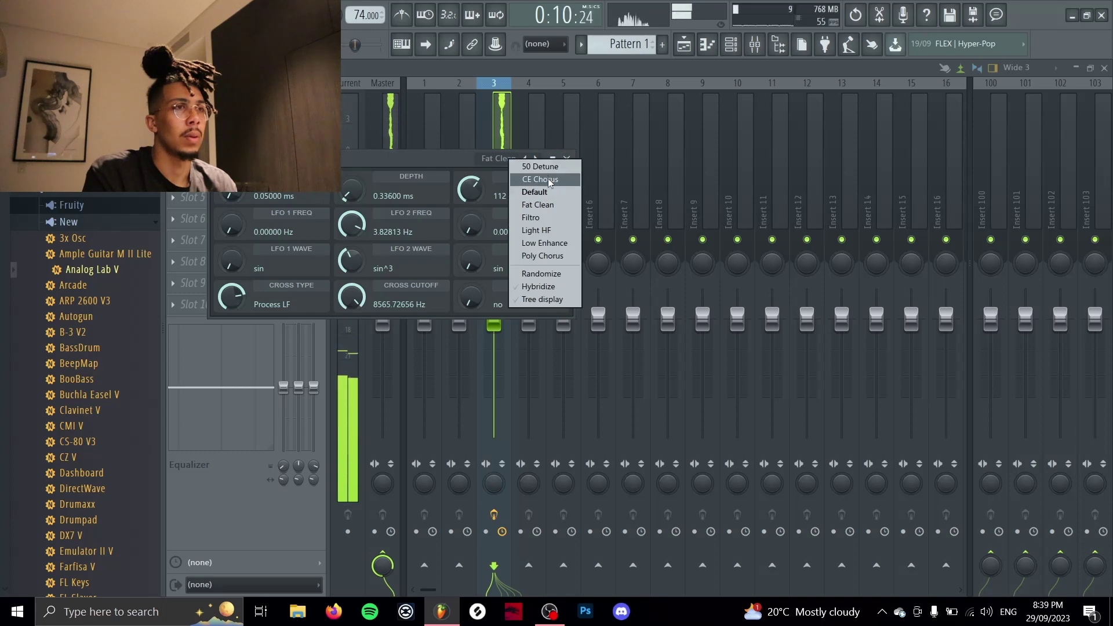
left_click(548, 180)
left_click(504, 161)
left_click(468, 159)
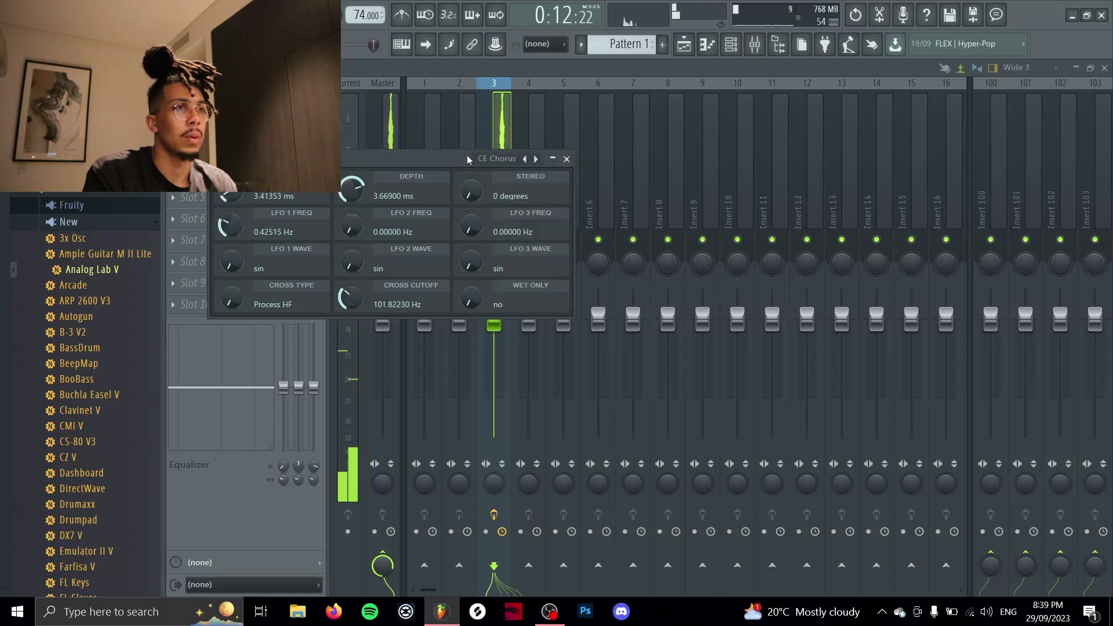
left_click(566, 158)
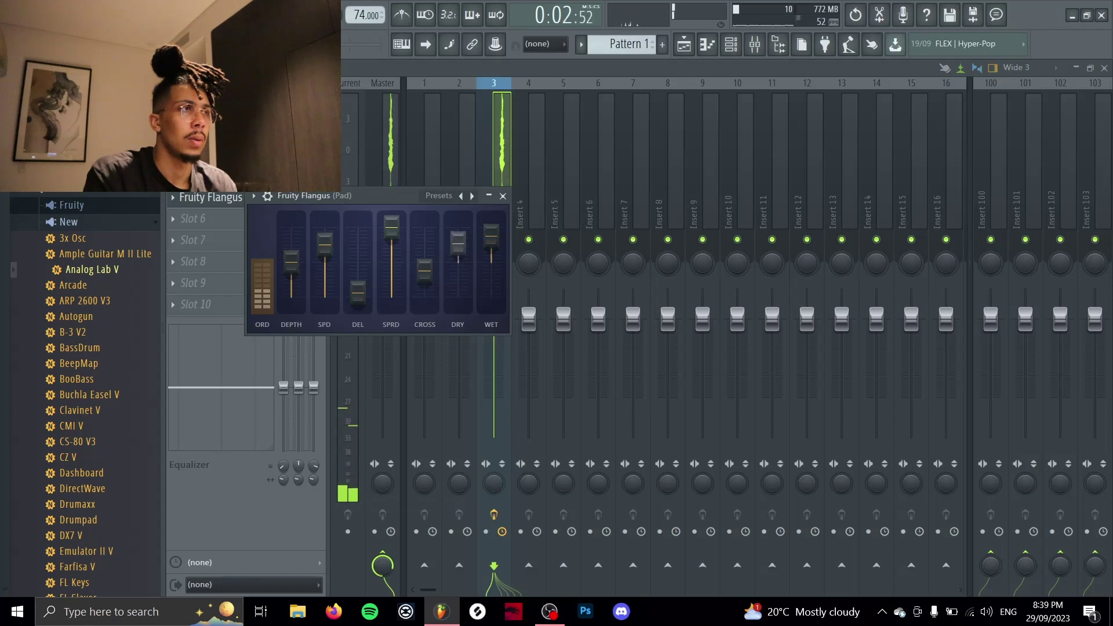
Step: Close Fruity Flangus and insert the Comp FET-76 compressor in the pad track's slot 7, using Bring Up The Room with a 70% mix
left_click(503, 196)
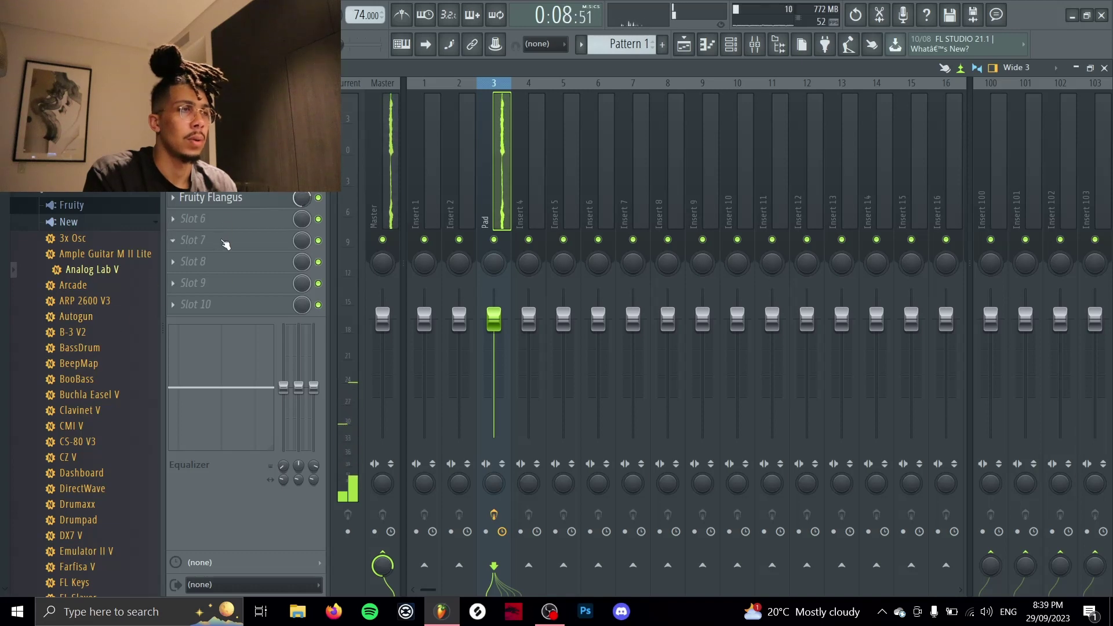
left_click(95, 193)
left_click(94, 173)
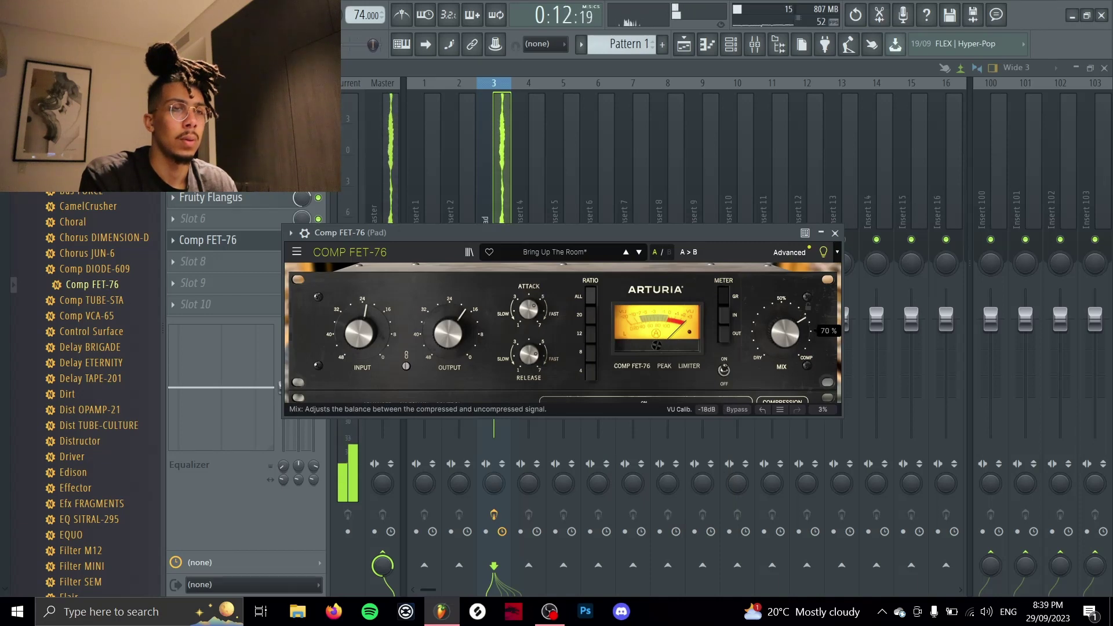
left_click(835, 233)
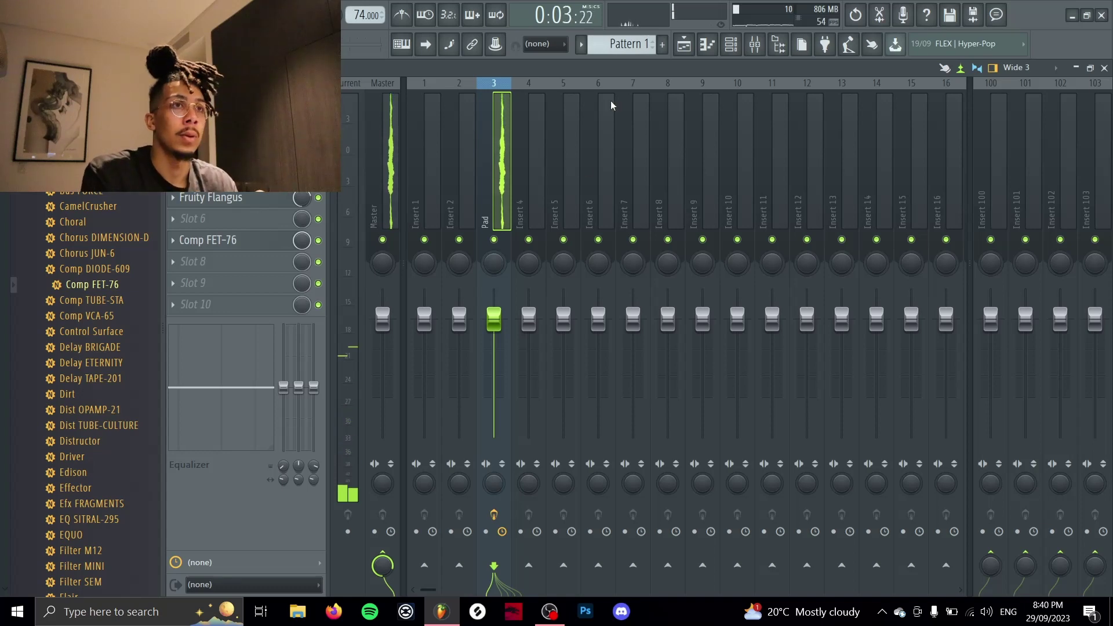
Step: Place Pattern 1 at bar 1 on the first track of the playlist
left_click(730, 44)
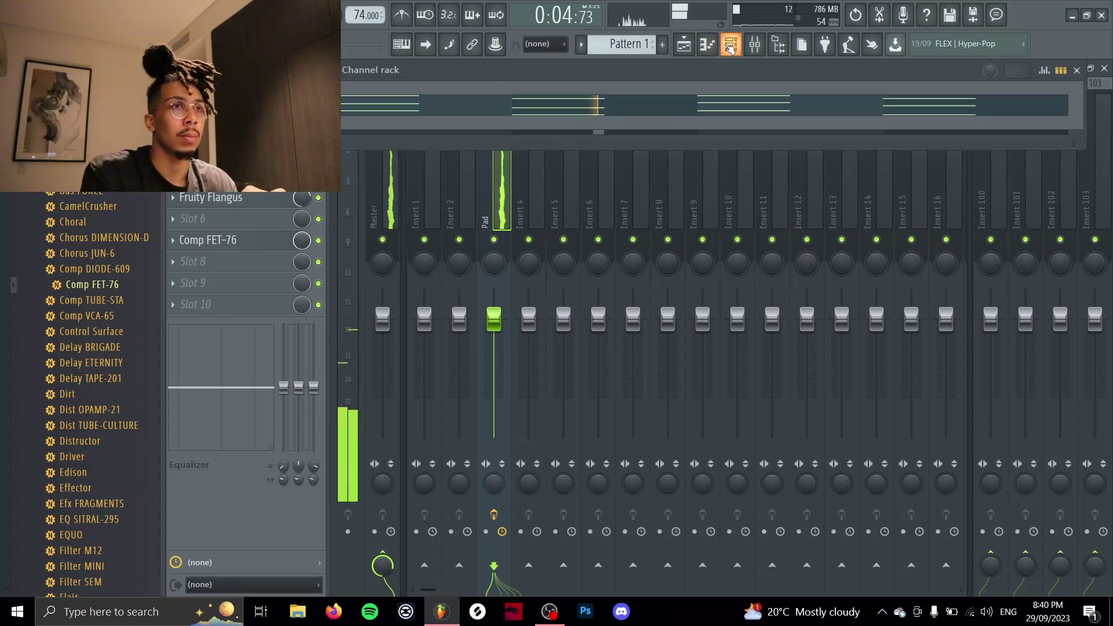
left_click(693, 50)
left_click(375, 127)
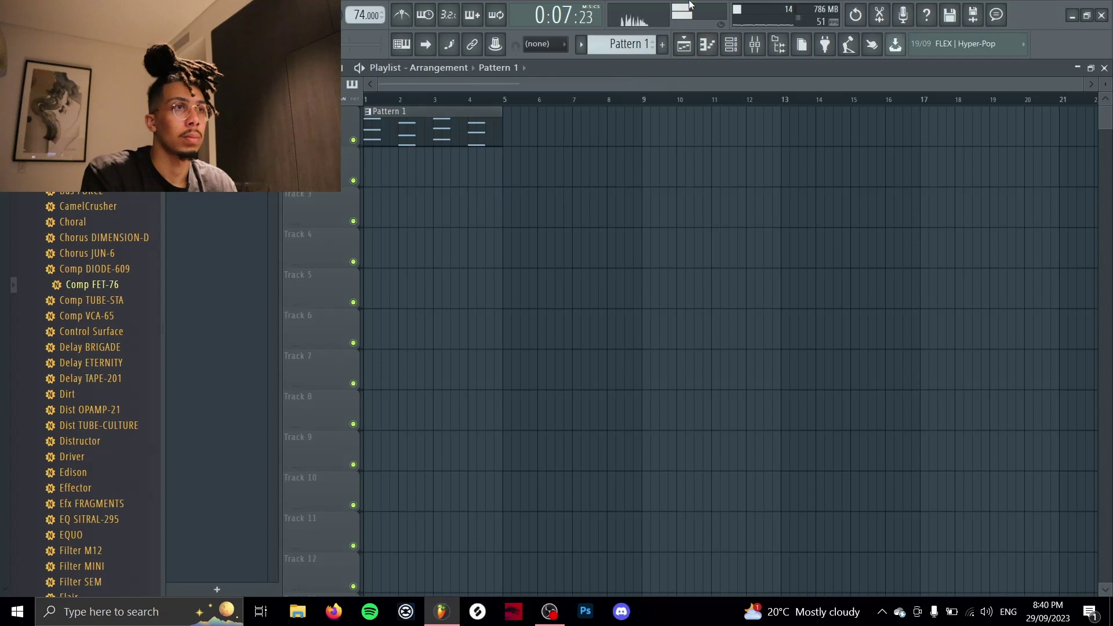
Step: Duplicate all of the pad's chords from bars 1–4 into bars 5–8 in the piano roll and clear the selection
left_click(731, 49)
left_click(577, 114)
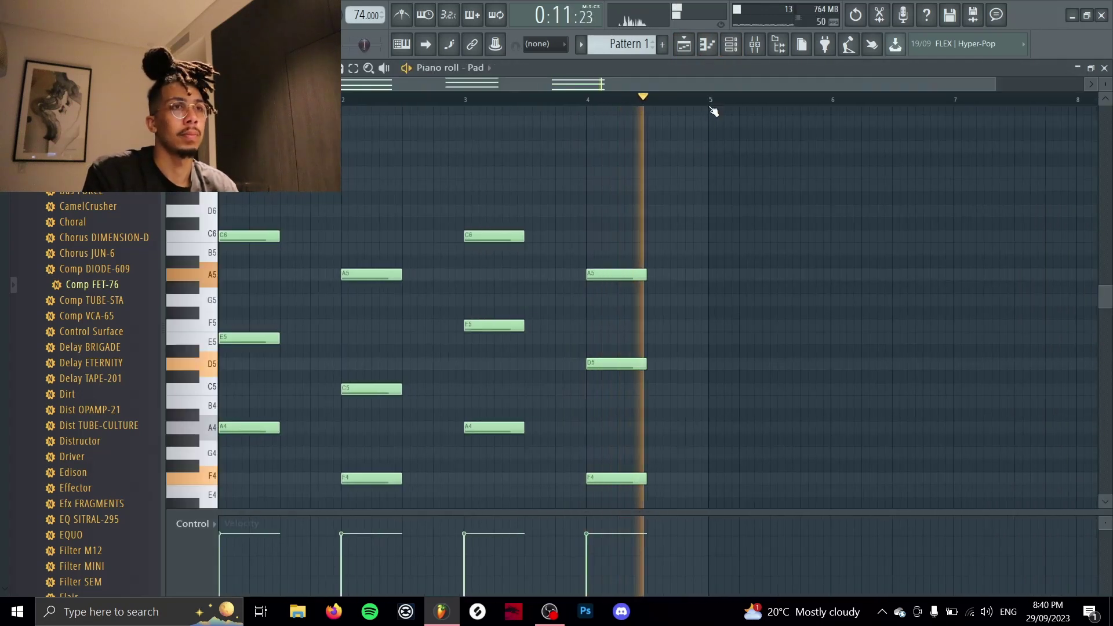
key("ctrl+a")
key("ctrl+b")
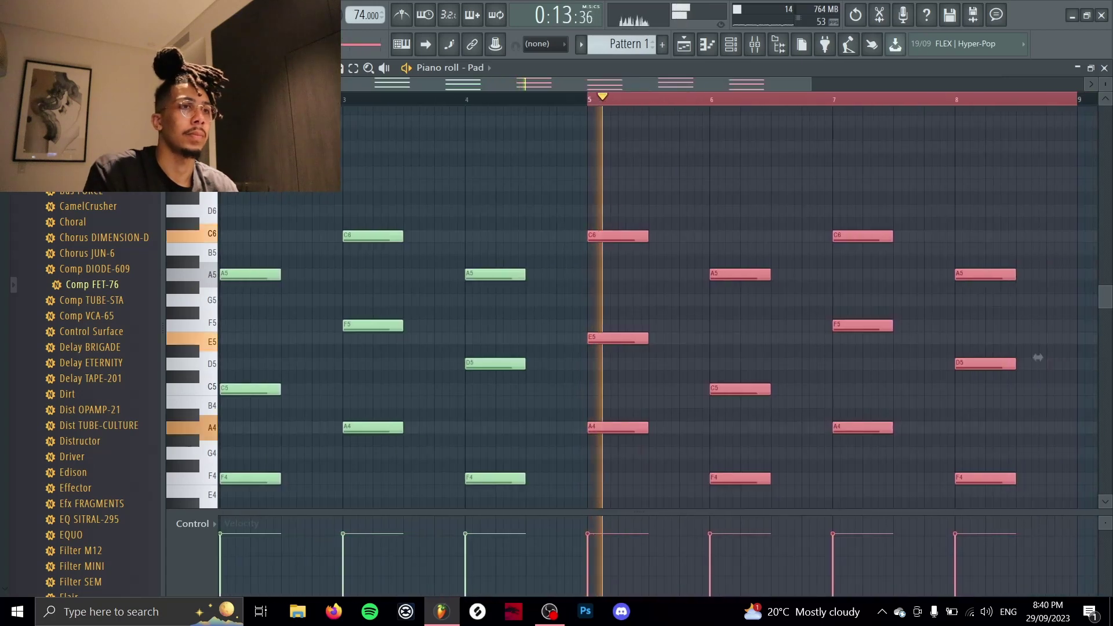
left_click(671, 102, "ctrl")
scroll(707, 317, "down", 3)
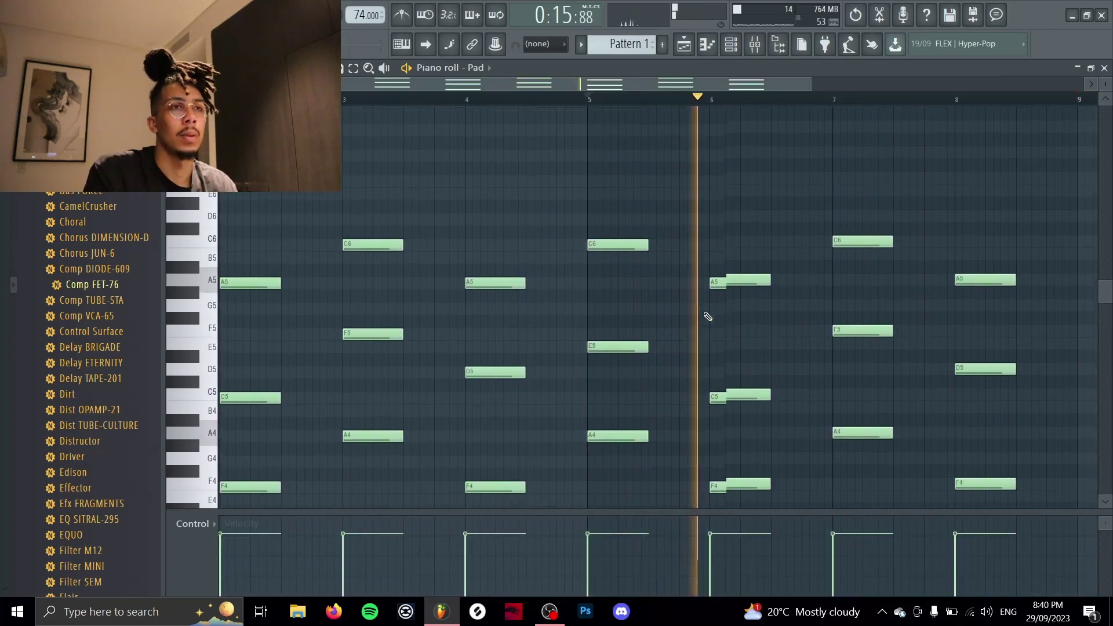
scroll(715, 278, "up", 3)
scroll(654, 269, "down", 1)
scroll(655, 269, "down", 2)
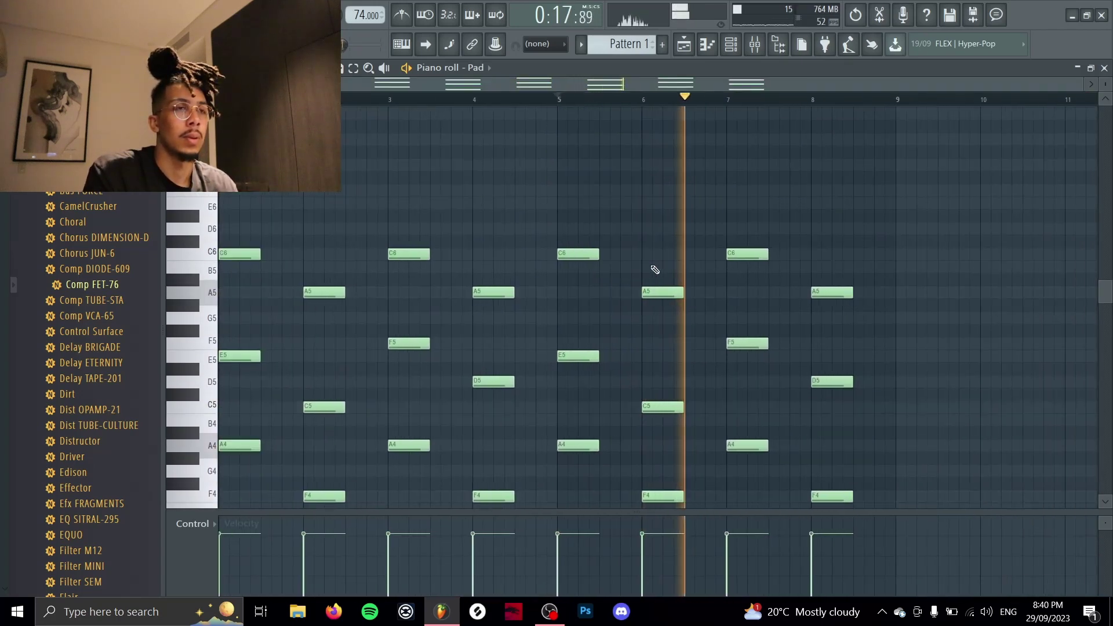
left_click(731, 44)
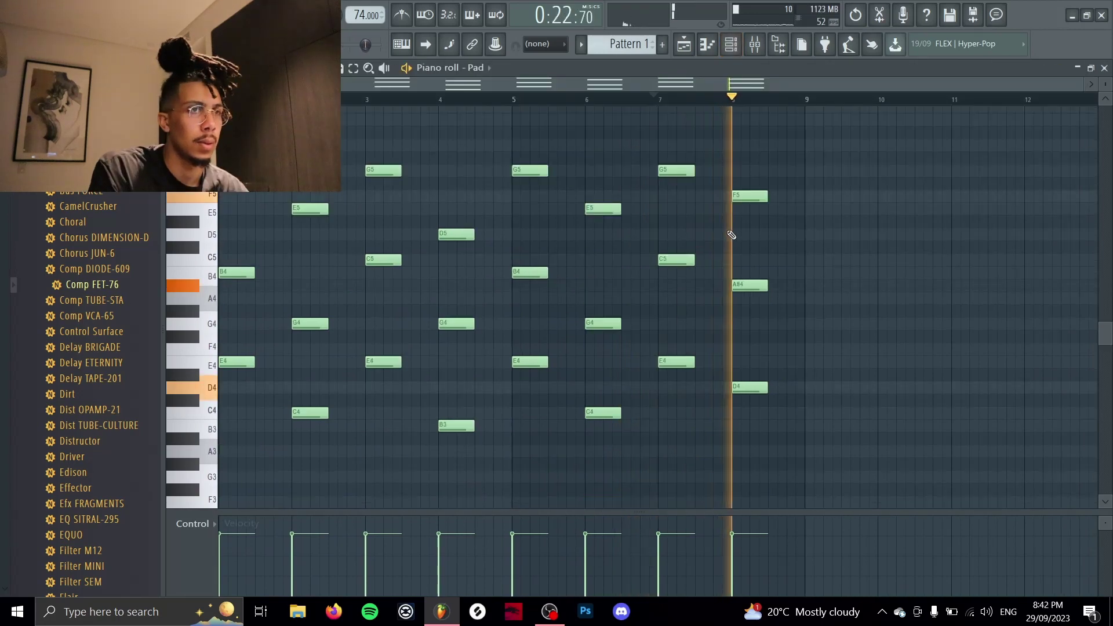
Step: Try raising the A#4 note in the bar 8 chord to B4 and play back the end of the progression
key("space")
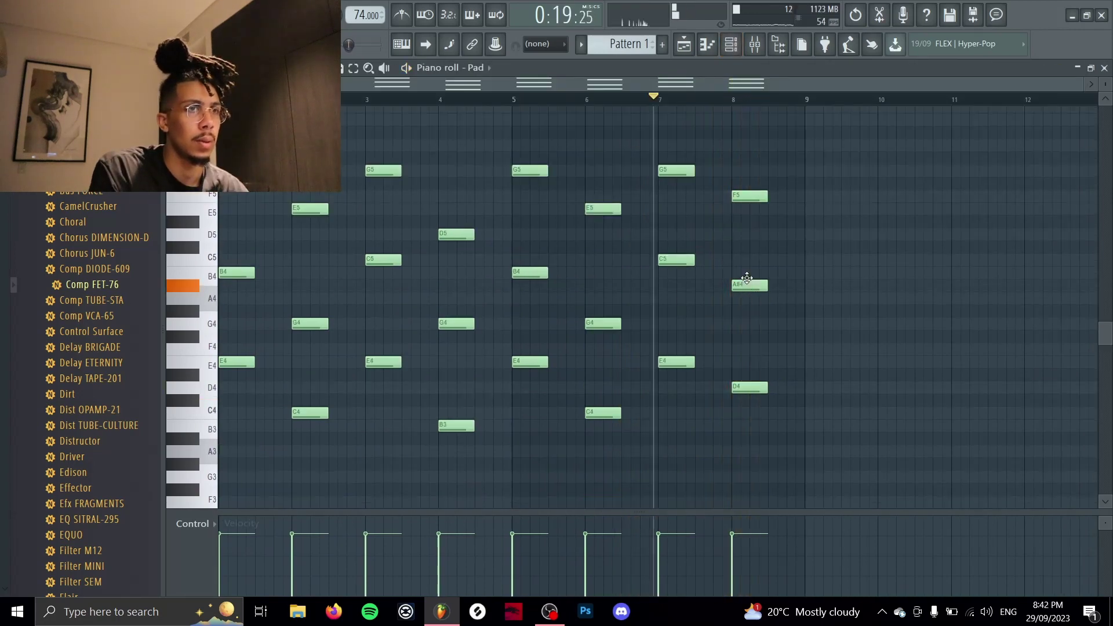
left_click_drag(746, 278, 744, 272)
key("space")
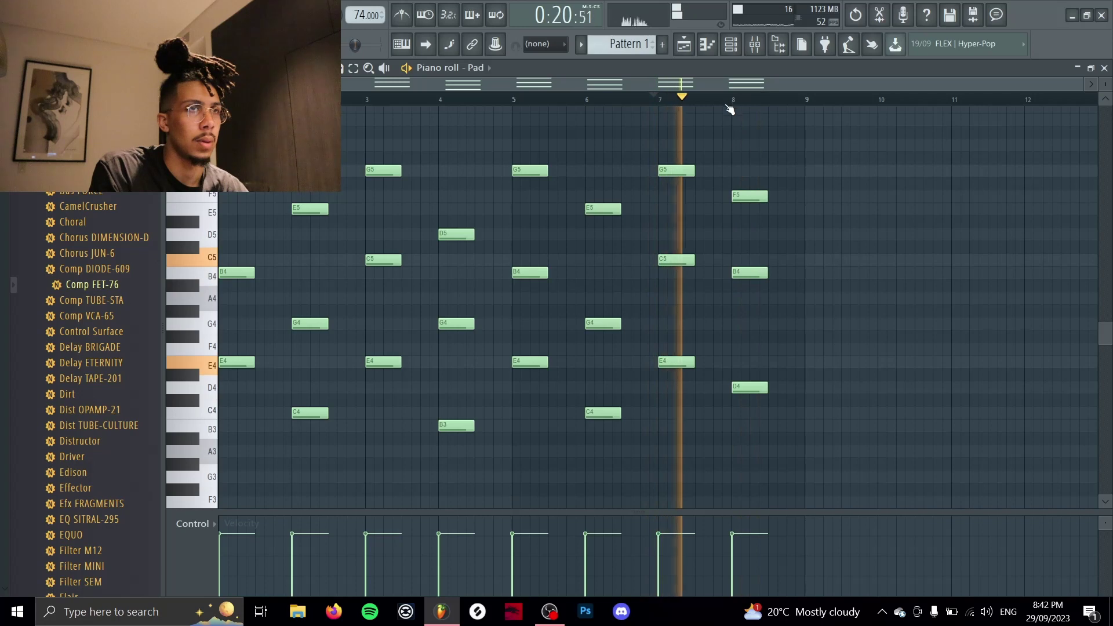
left_click(725, 100)
key("space")
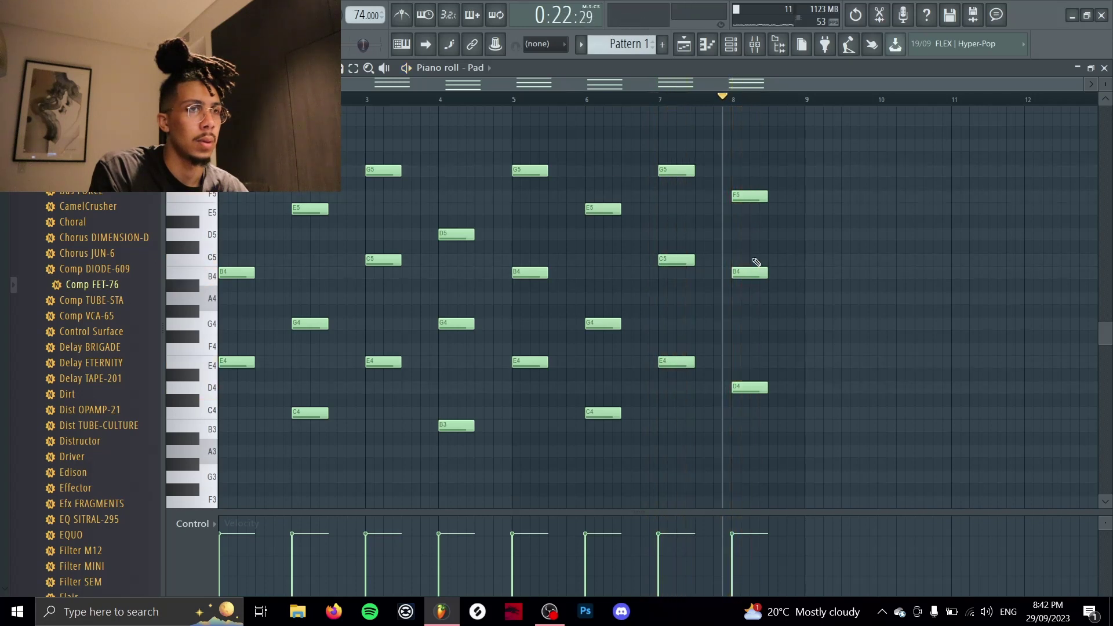
Step: Revoice the bar 8 chord by moving its lowest note to F4 and its middle note to A4, and adding a C5 note
left_click_drag(751, 369, 752, 342)
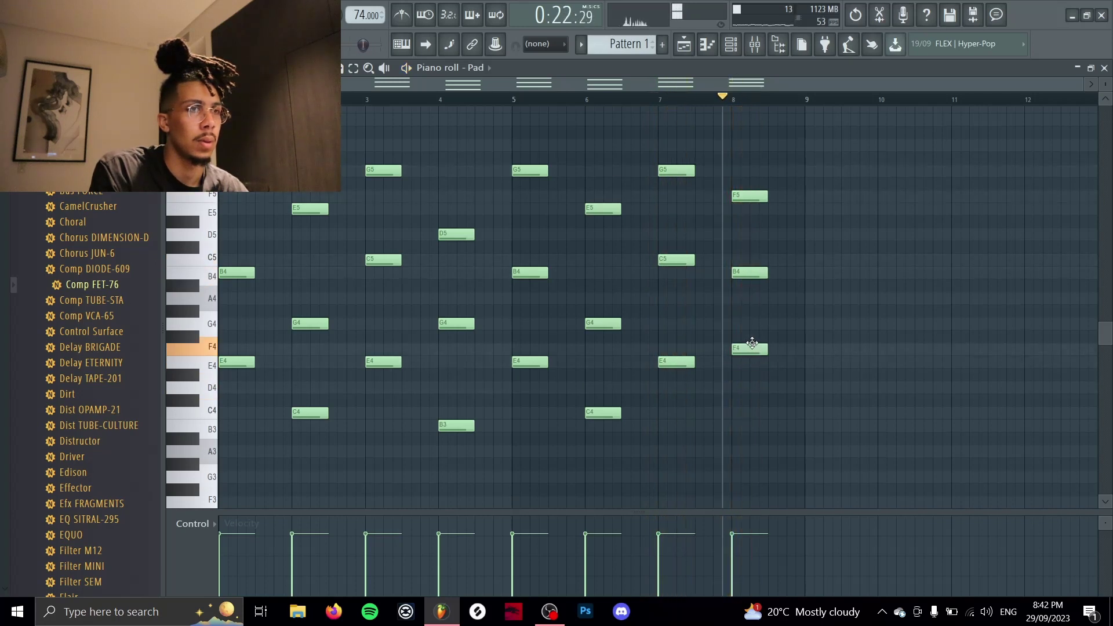
left_click_drag(750, 272, 753, 295)
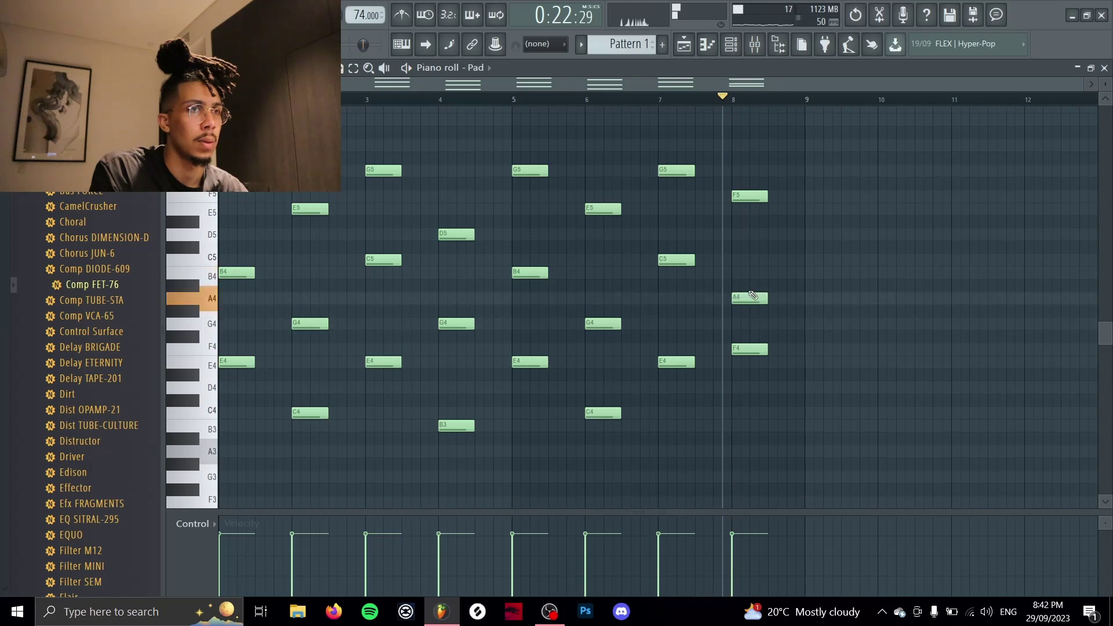
left_click_drag(742, 225, 736, 272)
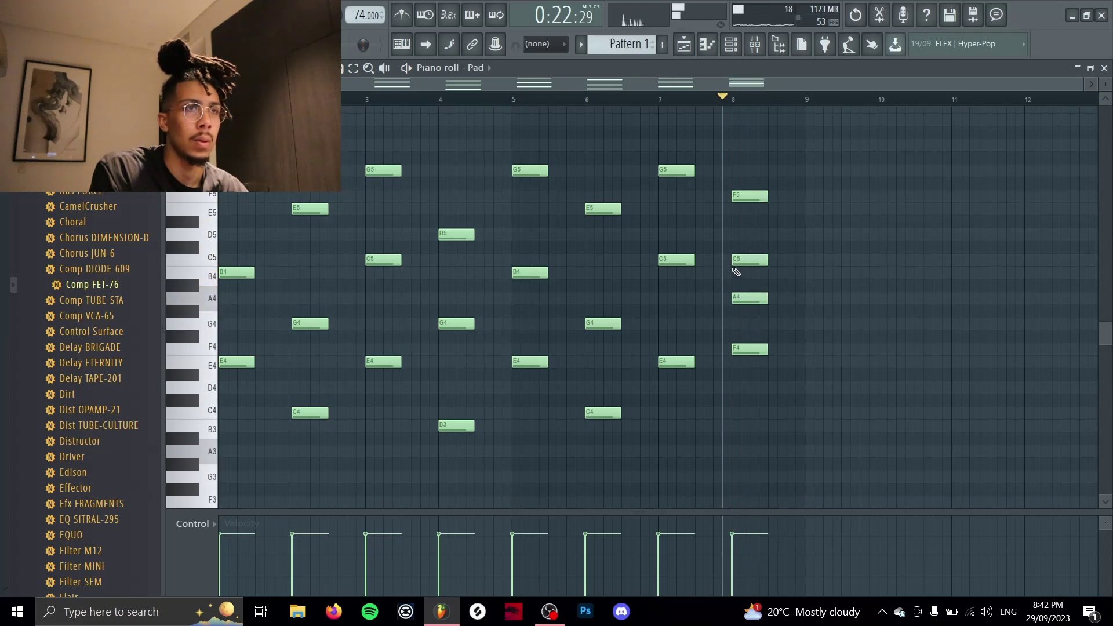
key("ctrl+Up")
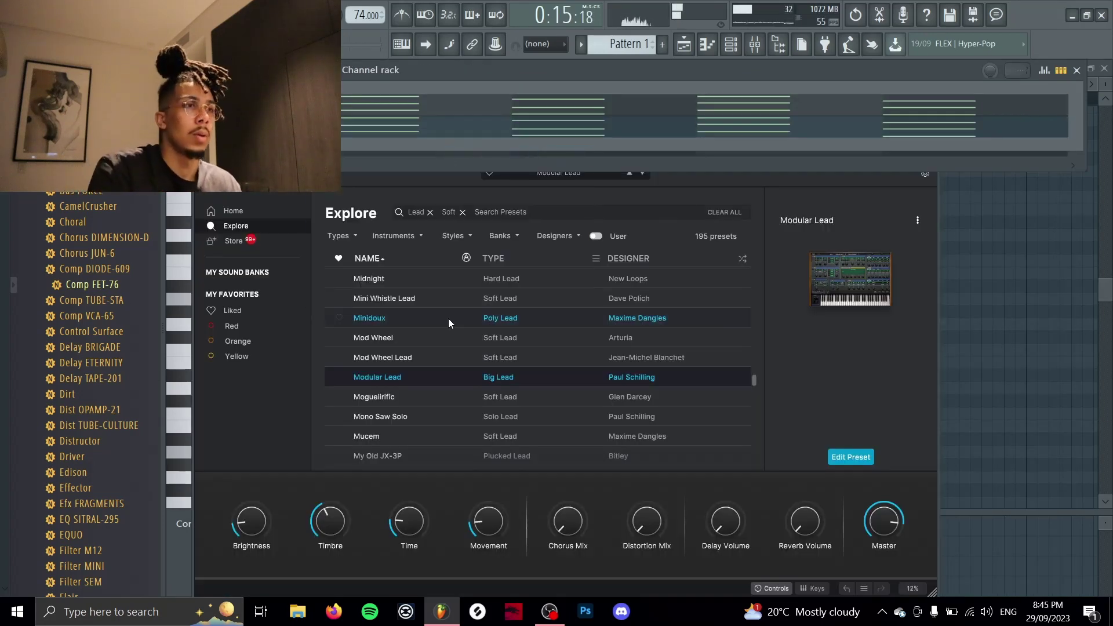
Step: Browse the soft lead presets from Minidoux down past Octave Lead and return to the Melody piano roll
scroll(439, 405, "down", 3)
left_click(439, 405)
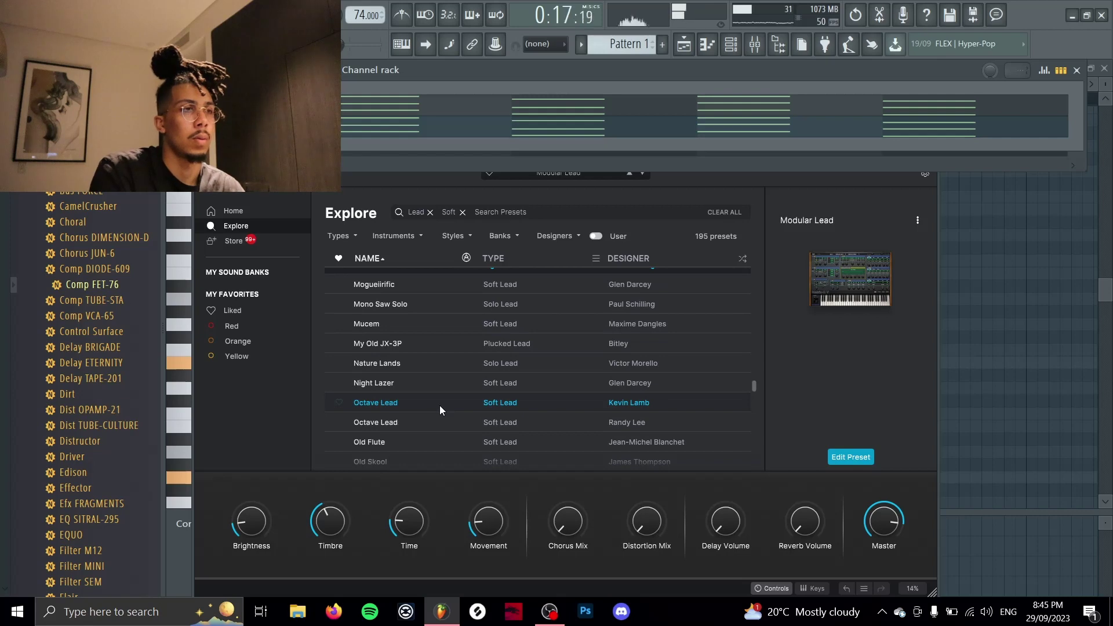
scroll(439, 405, "down", 2)
mouse_move(816, 285)
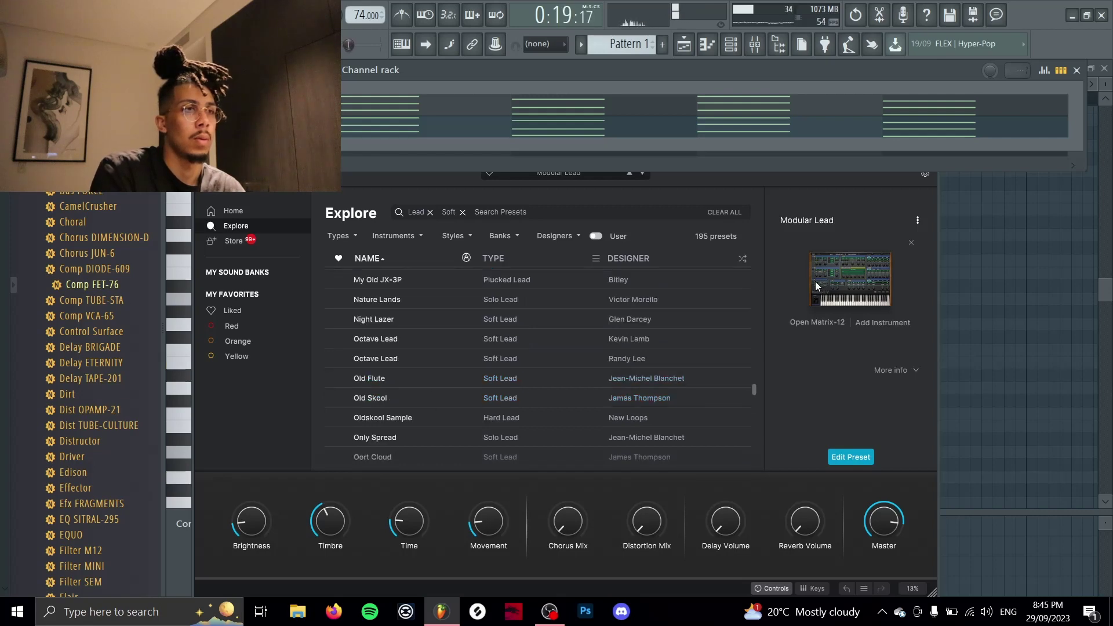
left_click(988, 229)
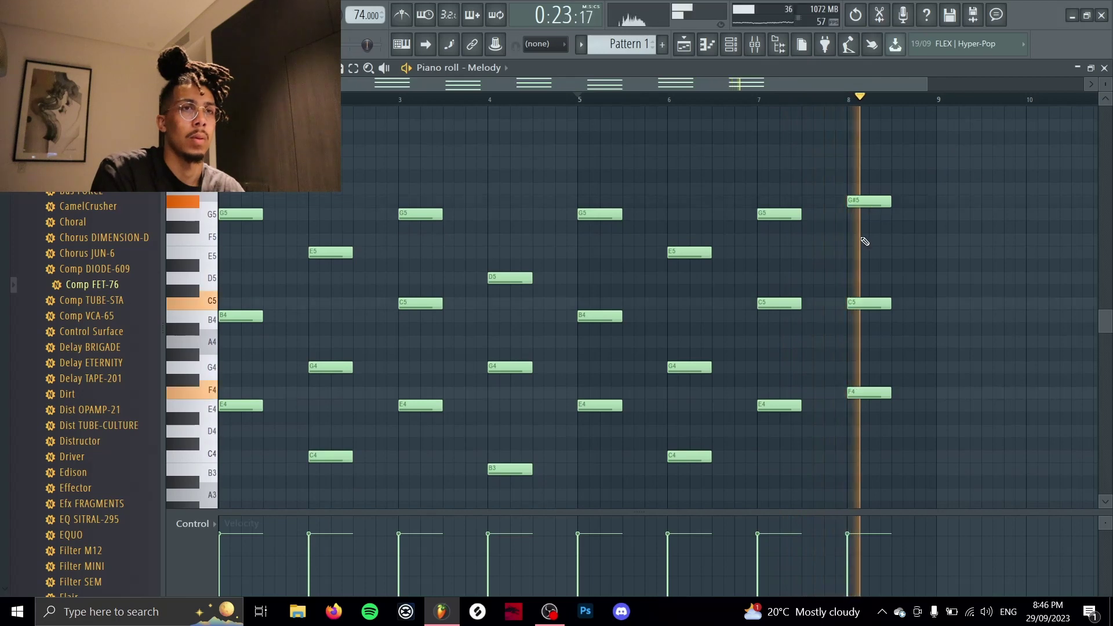
Step: Raise the top note of the Melody's bar 8 chord to A5, restart playback and check the Pad channel's notes
left_click_drag(864, 205, 864, 193)
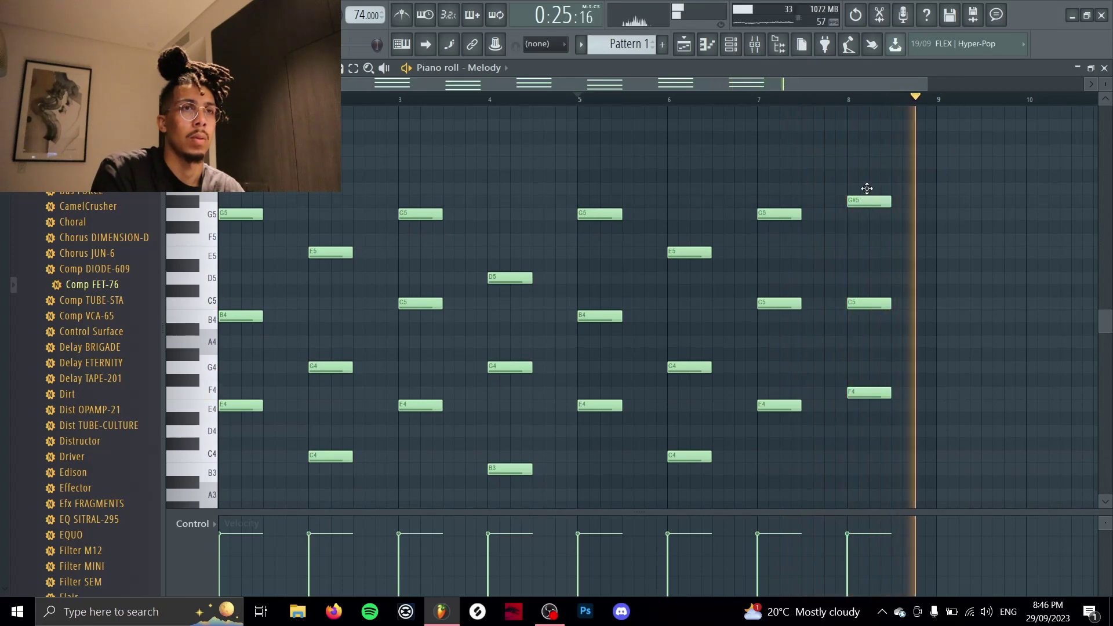
key("space")
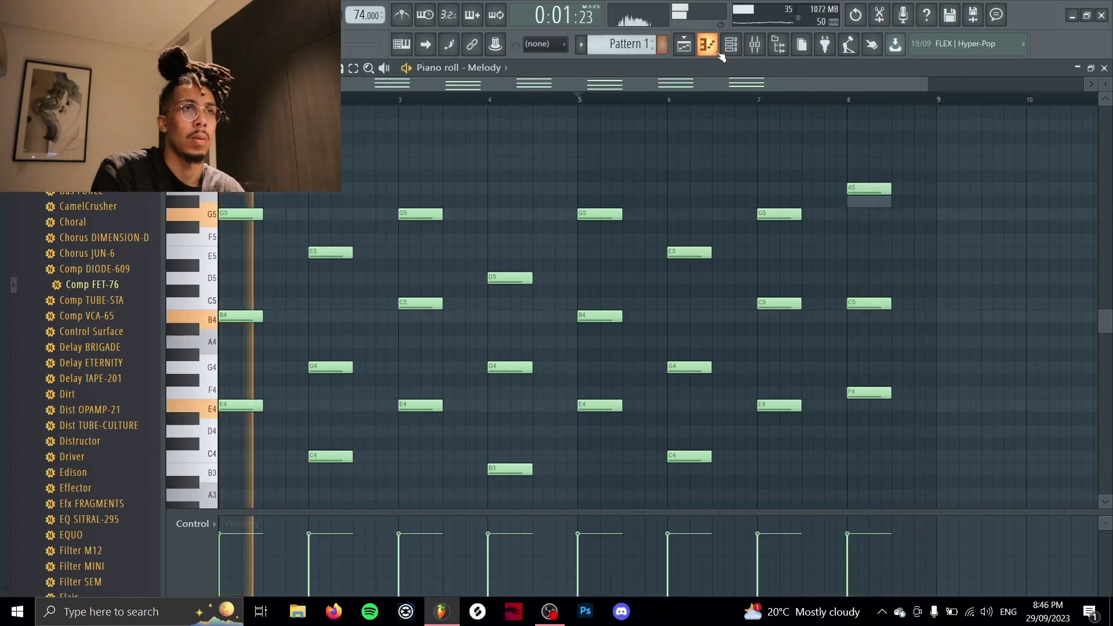
left_click(708, 45)
left_click(716, 51)
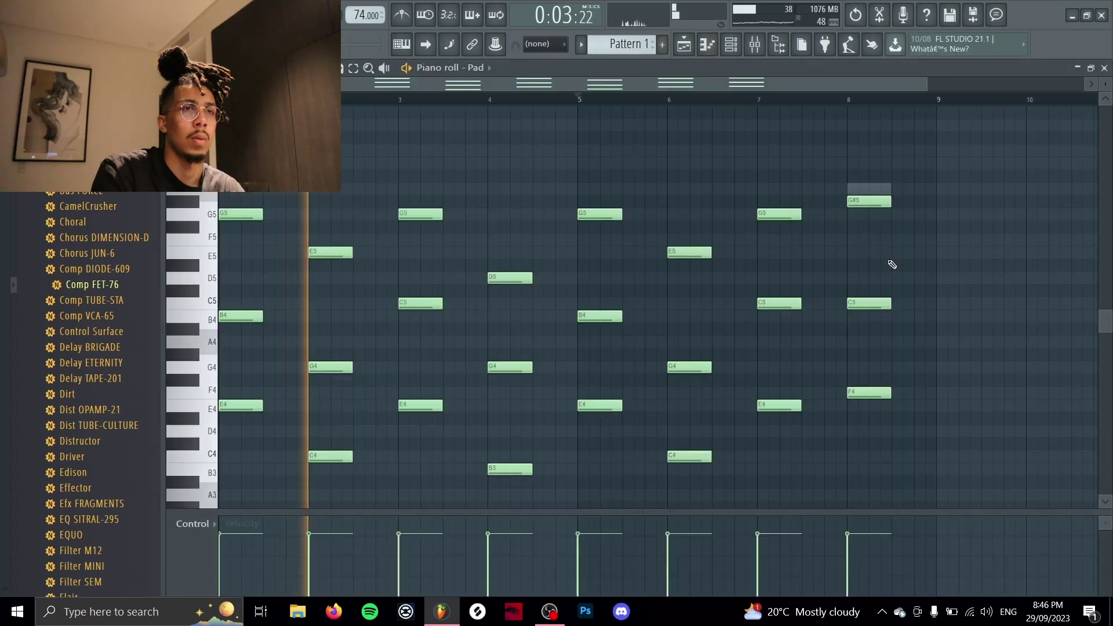
Step: Filter the new Analog Lab V instance's presets to the Pad type with the Atmospheric style and browse the list
left_click(731, 46)
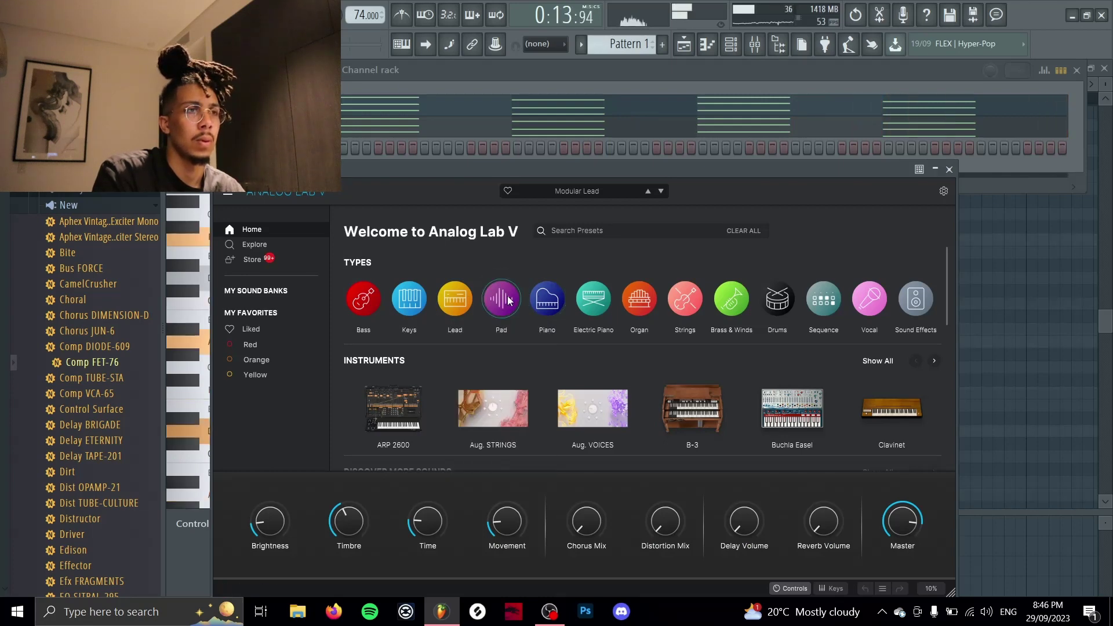
mouse_move(507, 300)
left_click(504, 467)
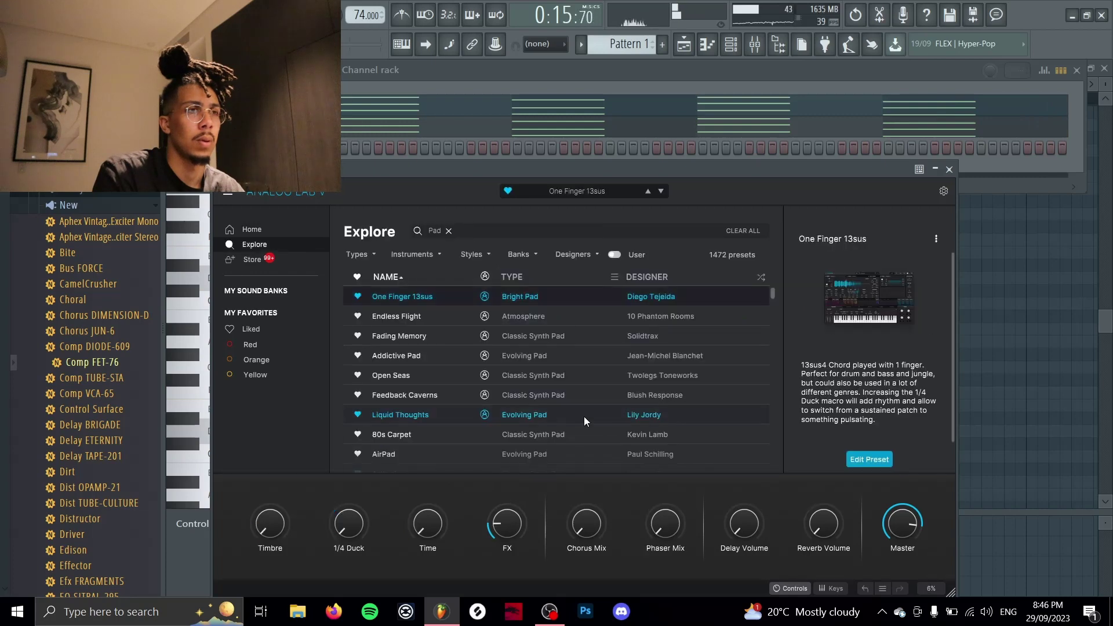
left_click(482, 253)
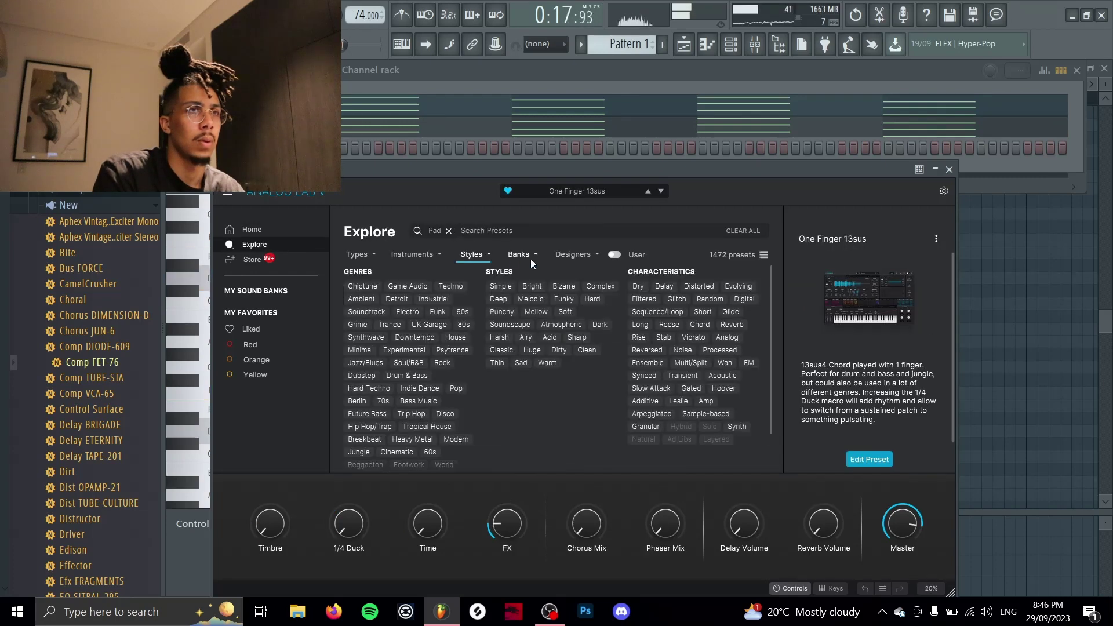
left_click(565, 328)
left_click(710, 253)
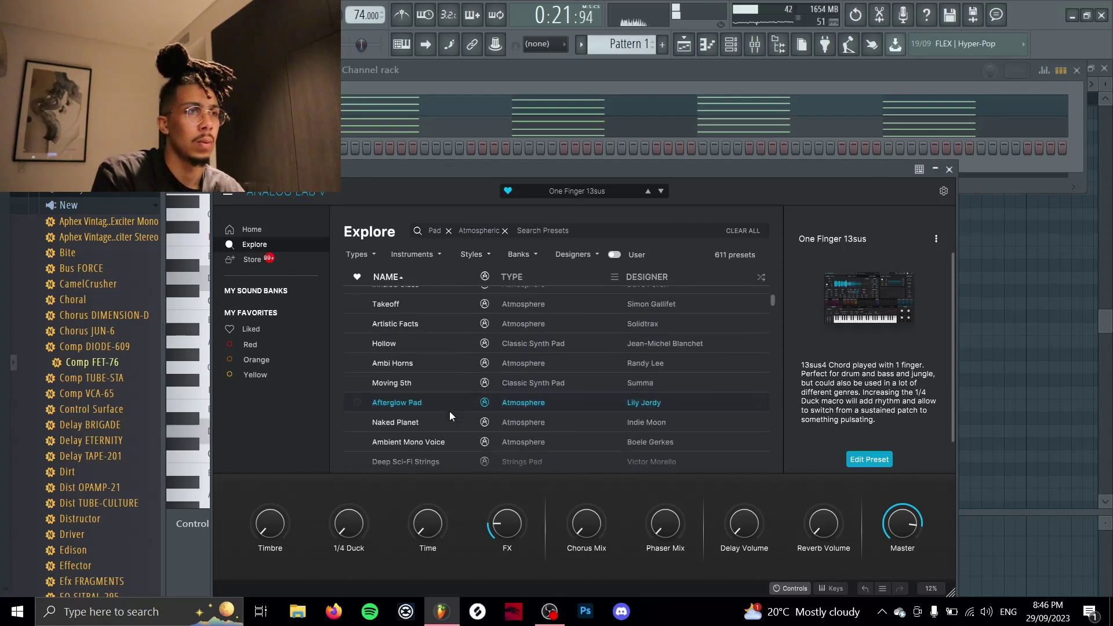
scroll(450, 412, "down", 3)
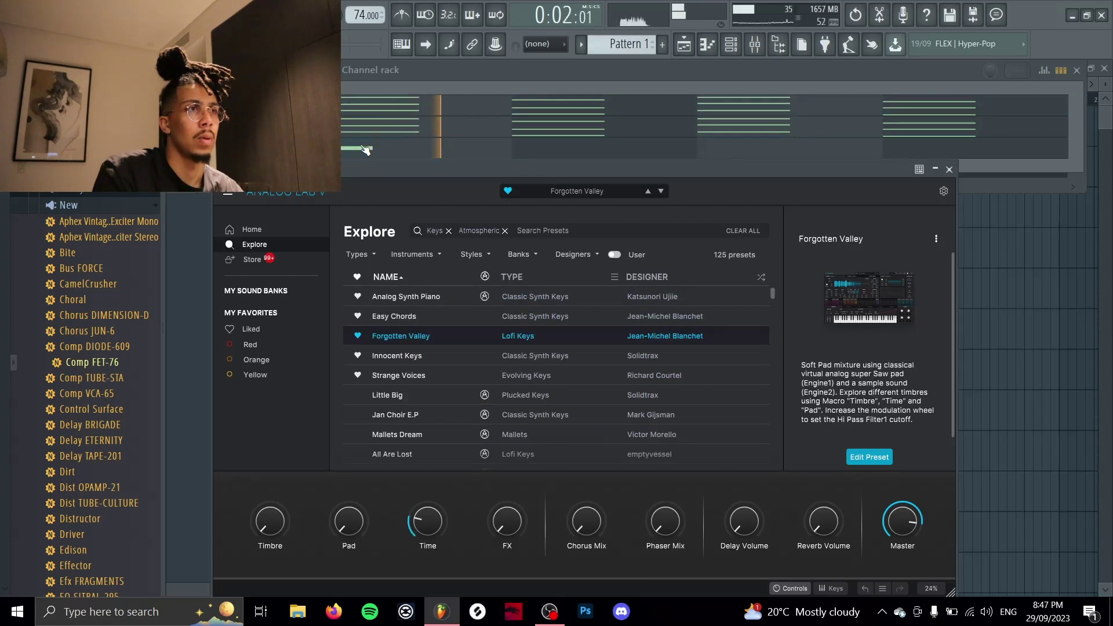
Step: In the Accent piano roll, add G5 on beat 3 of bar 1, A#4 at bar 2 and D5 on beat 3 of bar 2
left_click(365, 150)
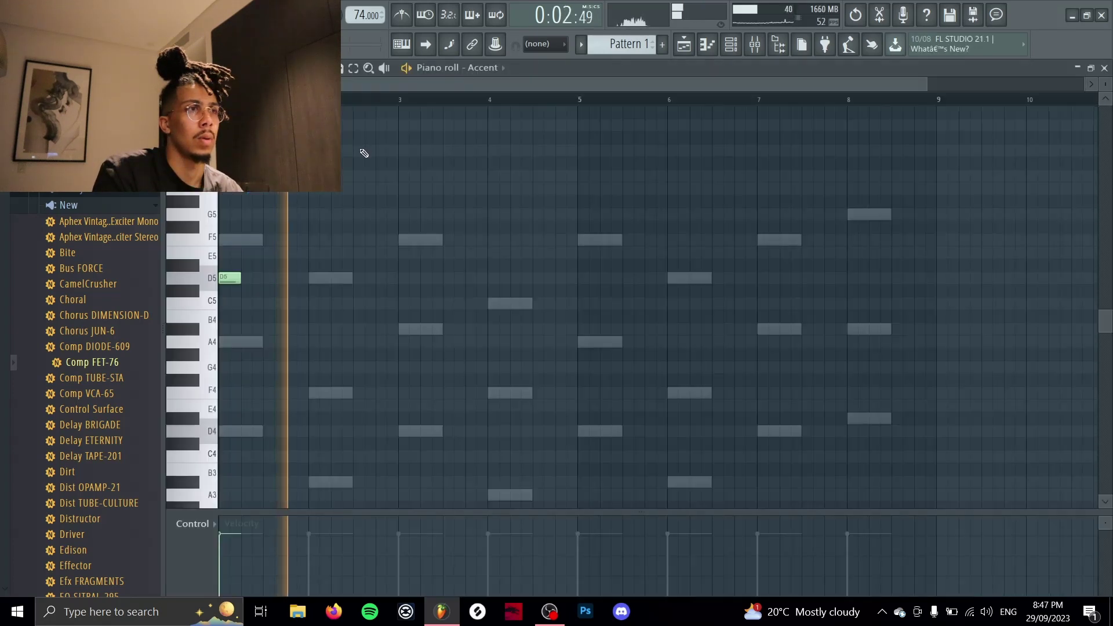
key("space")
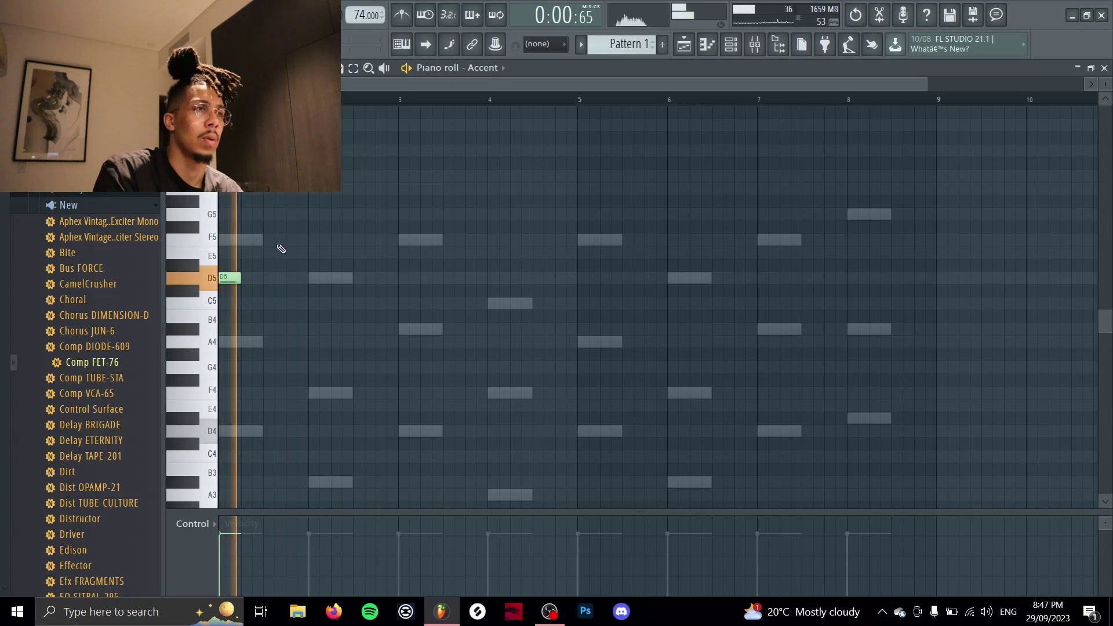
left_click(269, 213)
key("space")
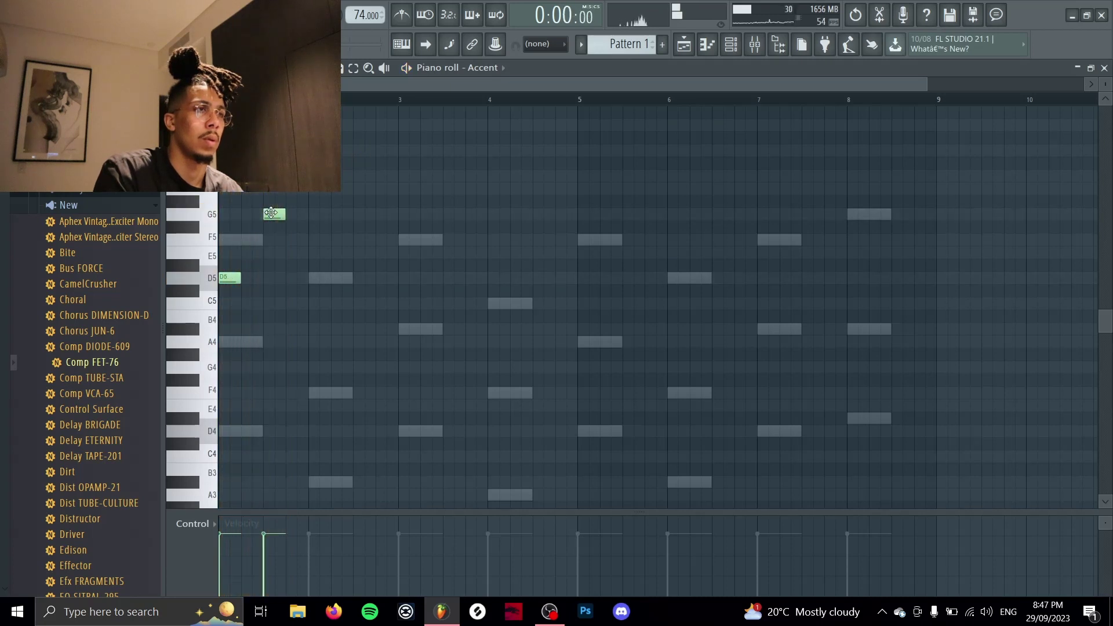
key("space")
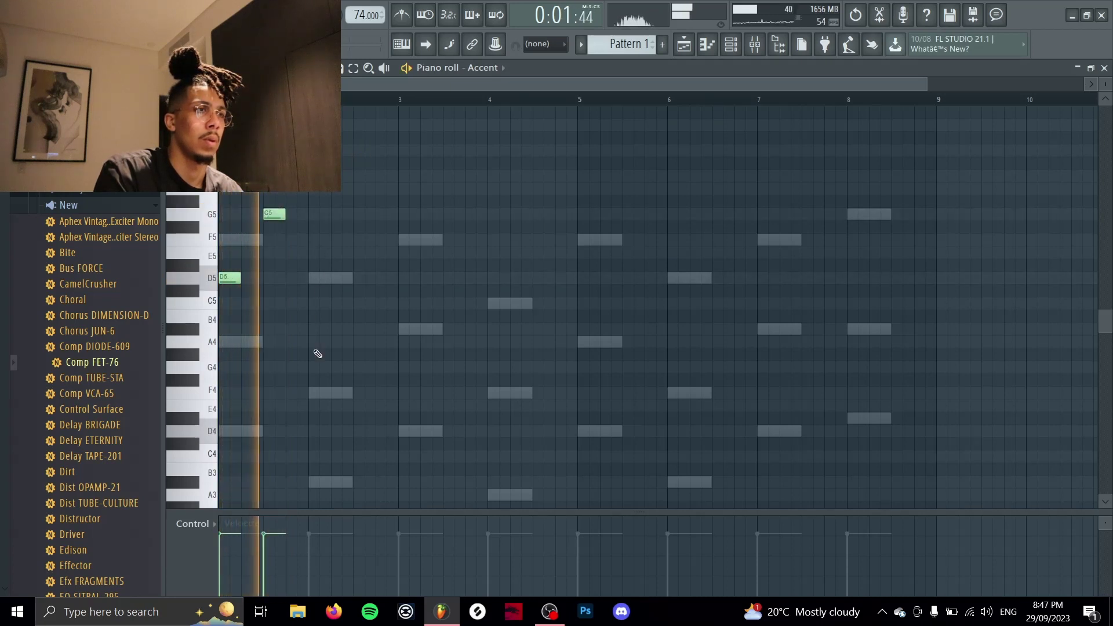
left_click(315, 329)
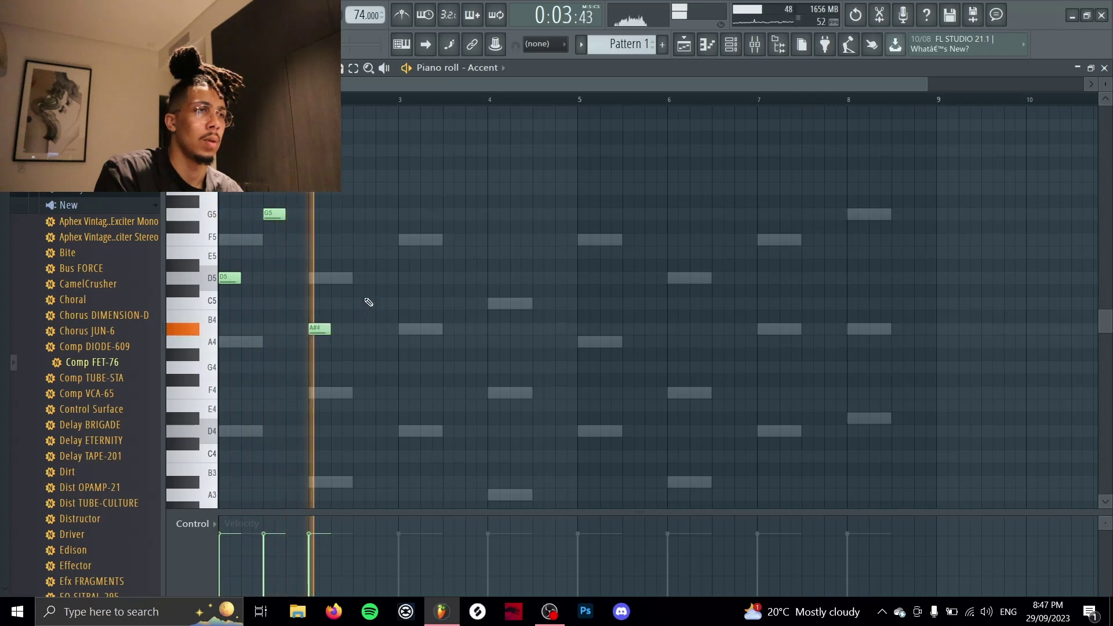
left_click(364, 279)
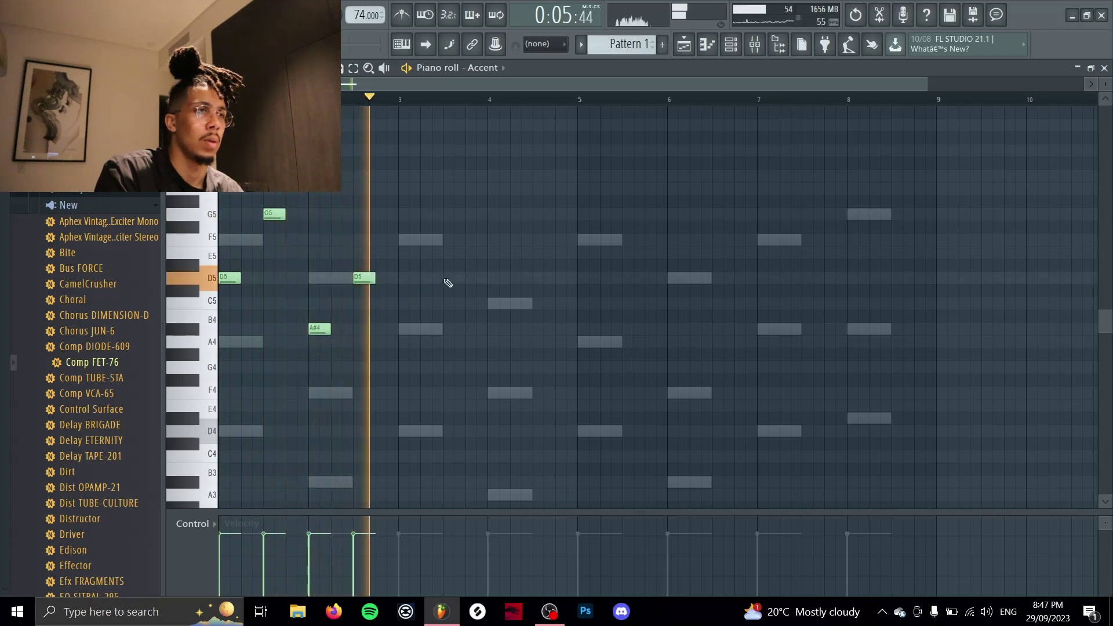
Step: Continue the accent melody with D5 and G5 on beats 1 and 3 of bar 3, and A4 and D5 on beats 1 and 3 of bar 4
left_click(415, 278)
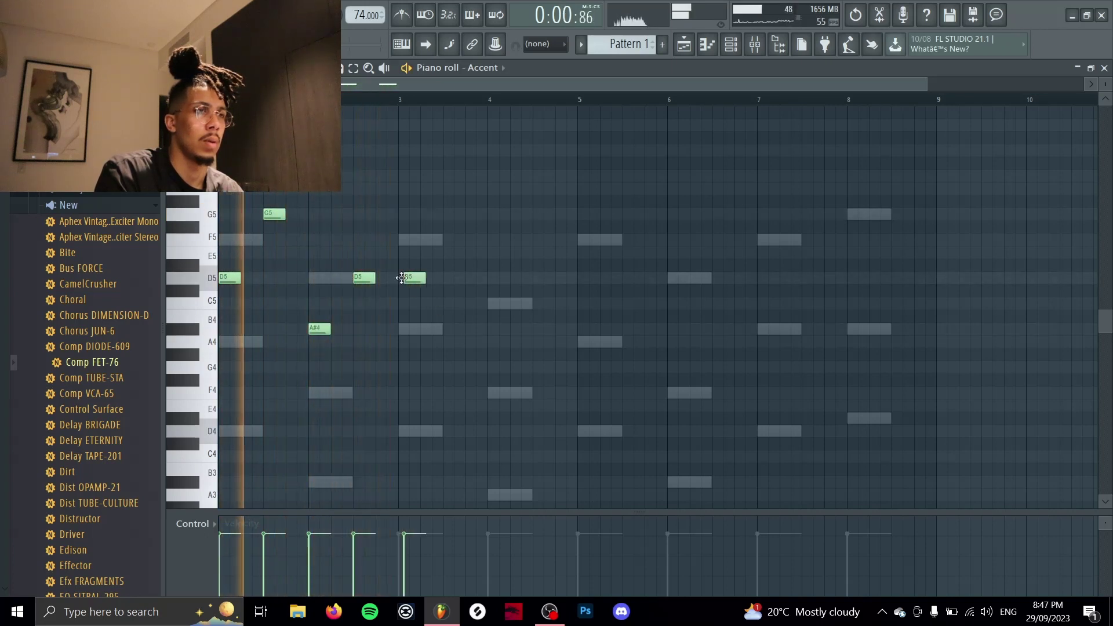
left_click_drag(416, 278, 411, 278)
left_click(448, 214)
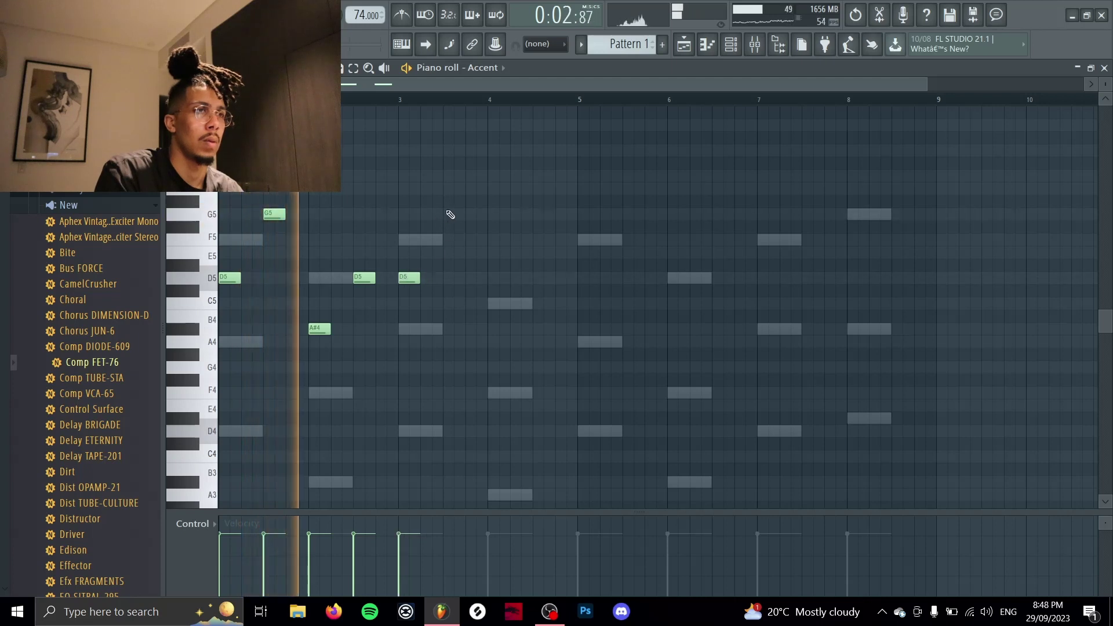
left_click(496, 342)
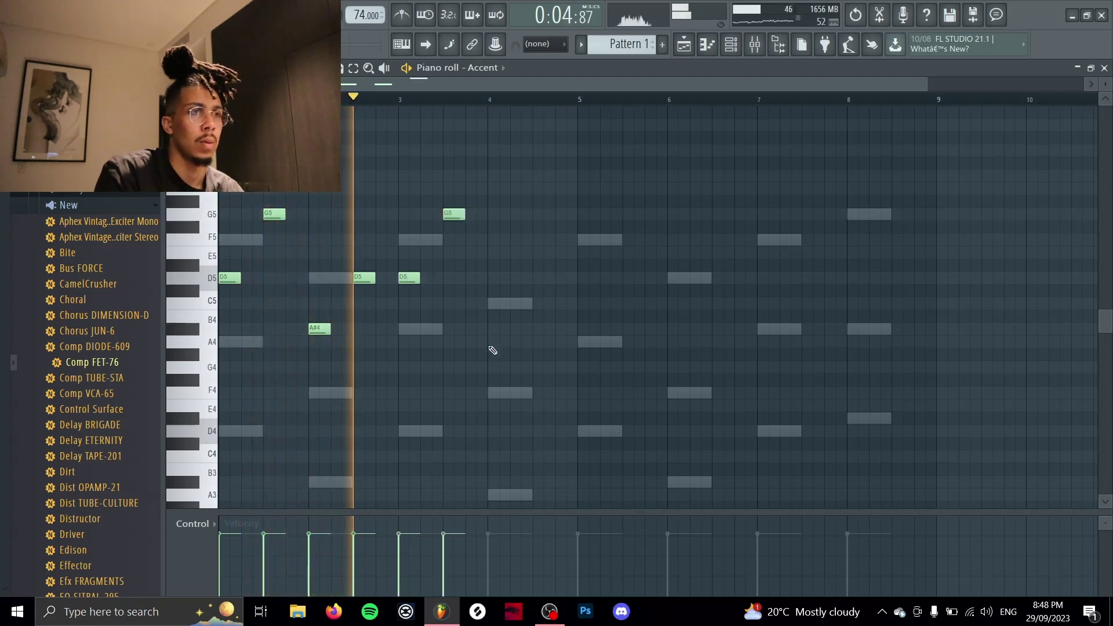
left_click(534, 278)
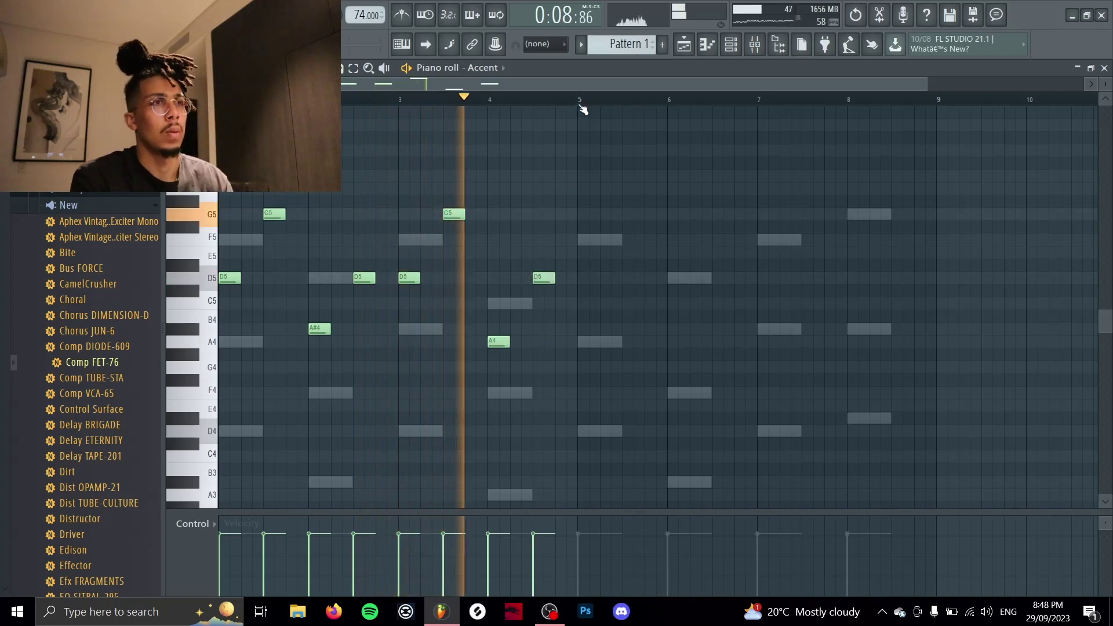
Step: Duplicate all accent notes from bars 1–4 into bars 5–8, clear the selection and toggle playback
key("ctrl+a")
key("ctrl+b")
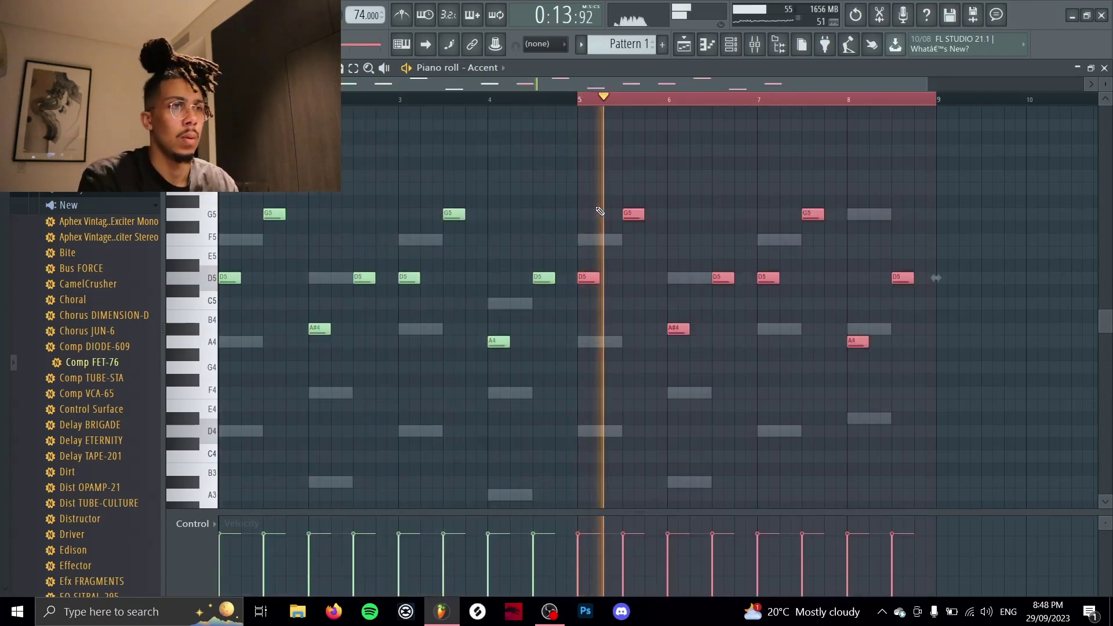
left_click(702, 112, "ctrl")
left_click(696, 99, "ctrl")
key("space")
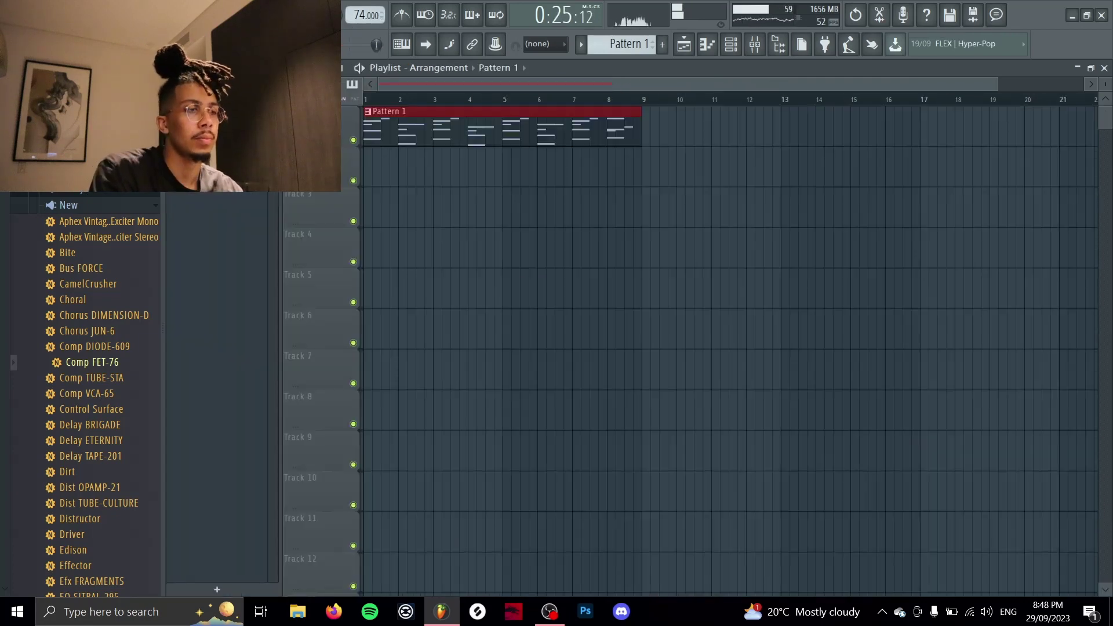
Step: Consolidate the selected Pattern 1 clip into audio in the playlist and review the Loop Dm clip's channel settings
key("ctrl+alt+c")
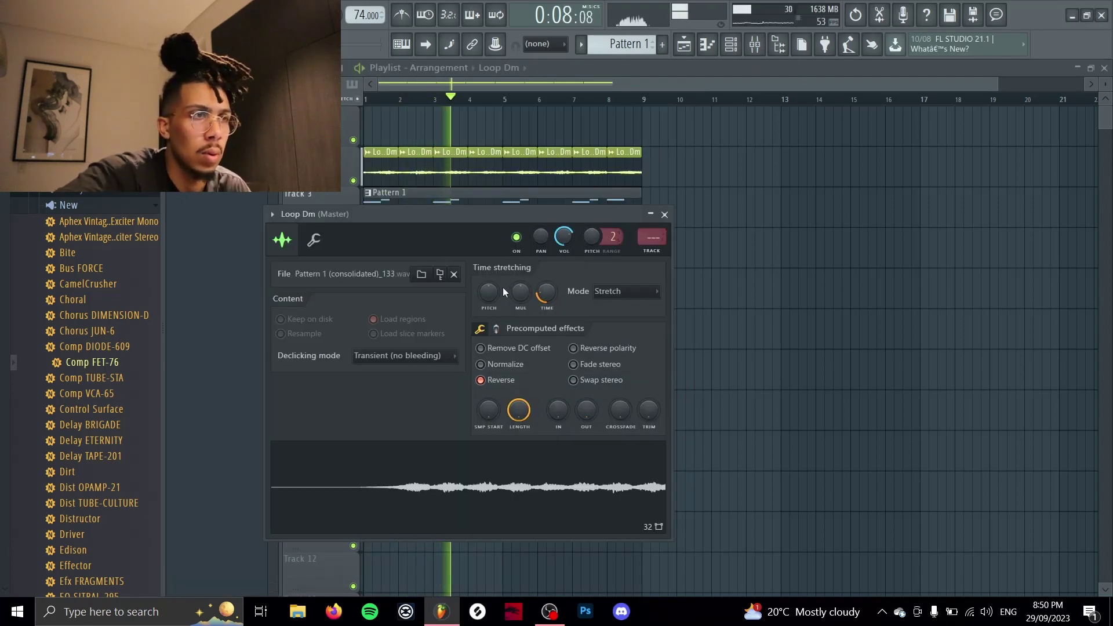
left_click(665, 215)
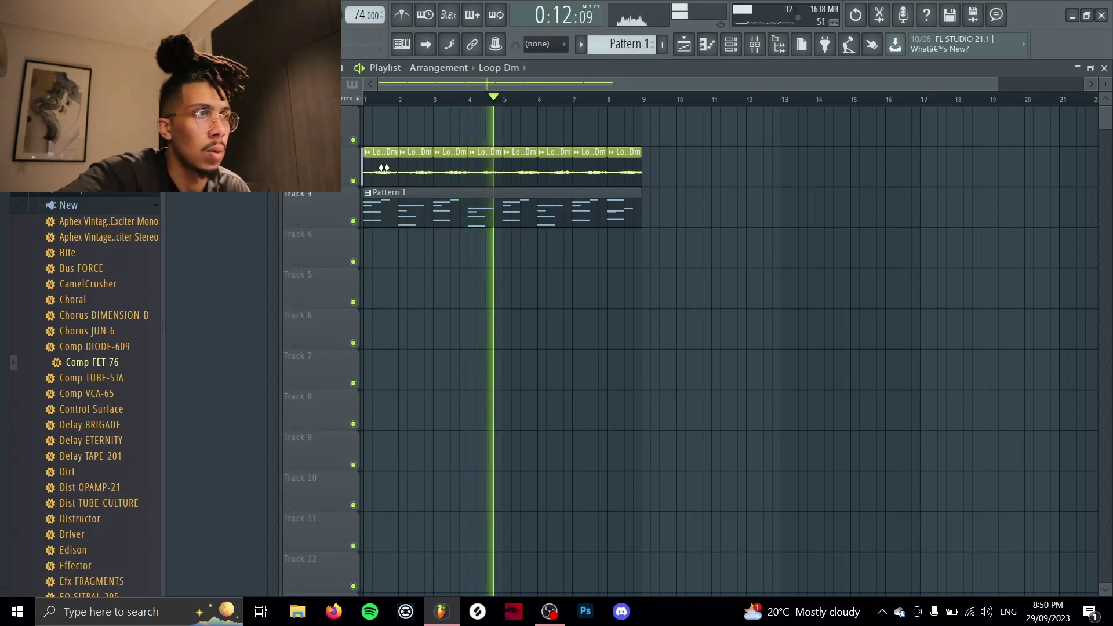
right_click(436, 161)
left_click(477, 201)
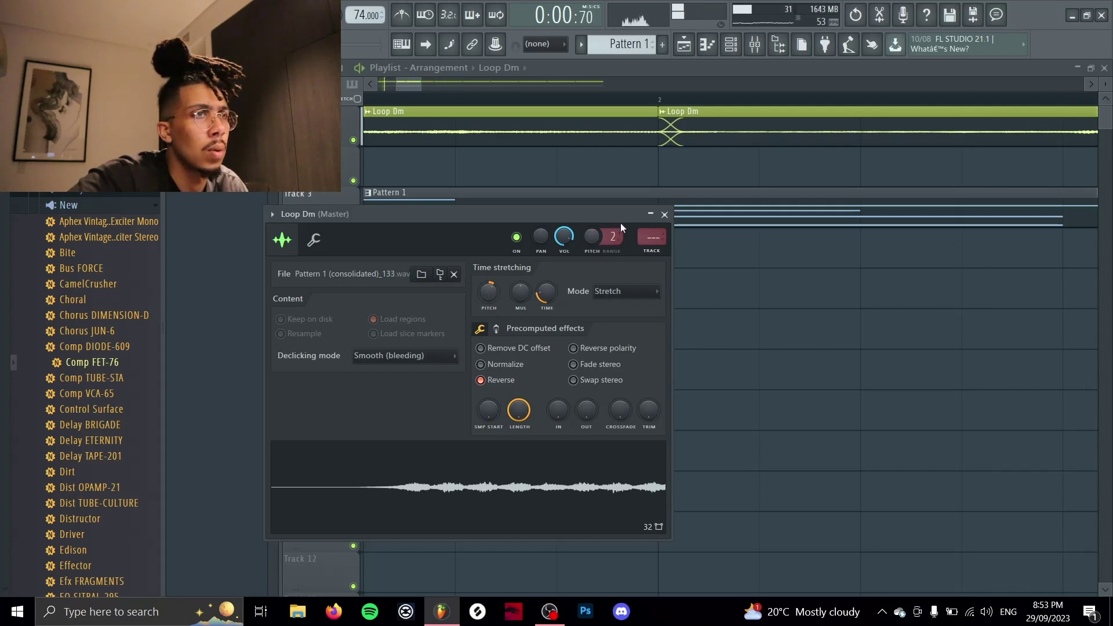
left_click(665, 214)
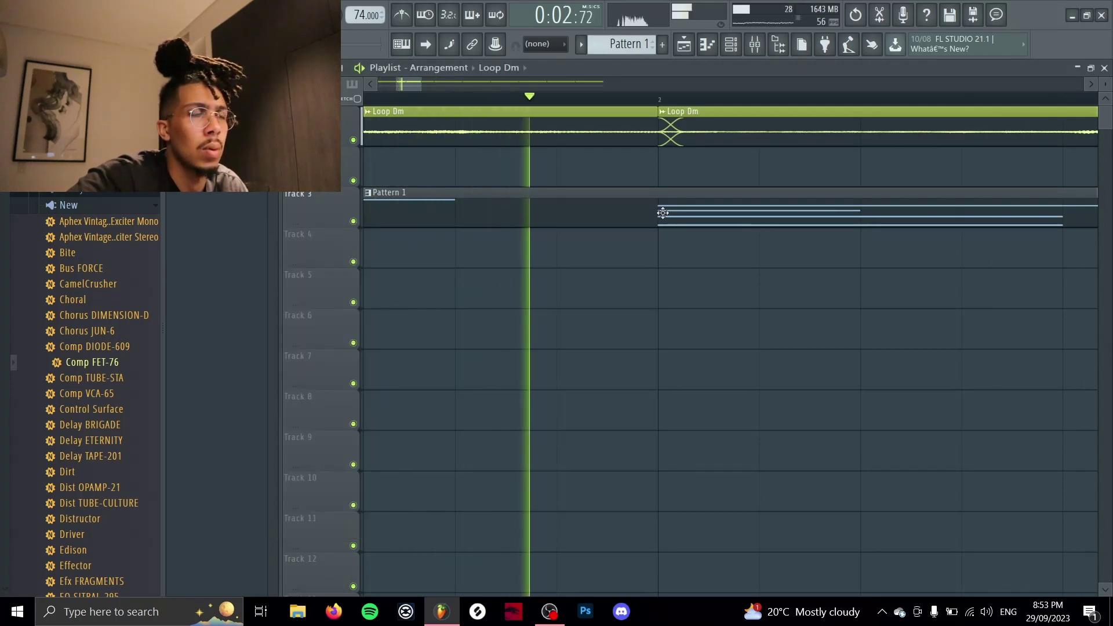
Step: Inspect the Loop Dm clip's channel settings while replaying the arrangement from the start, and close them
scroll(663, 212, "down", 3)
scroll(662, 212, "down", 3)
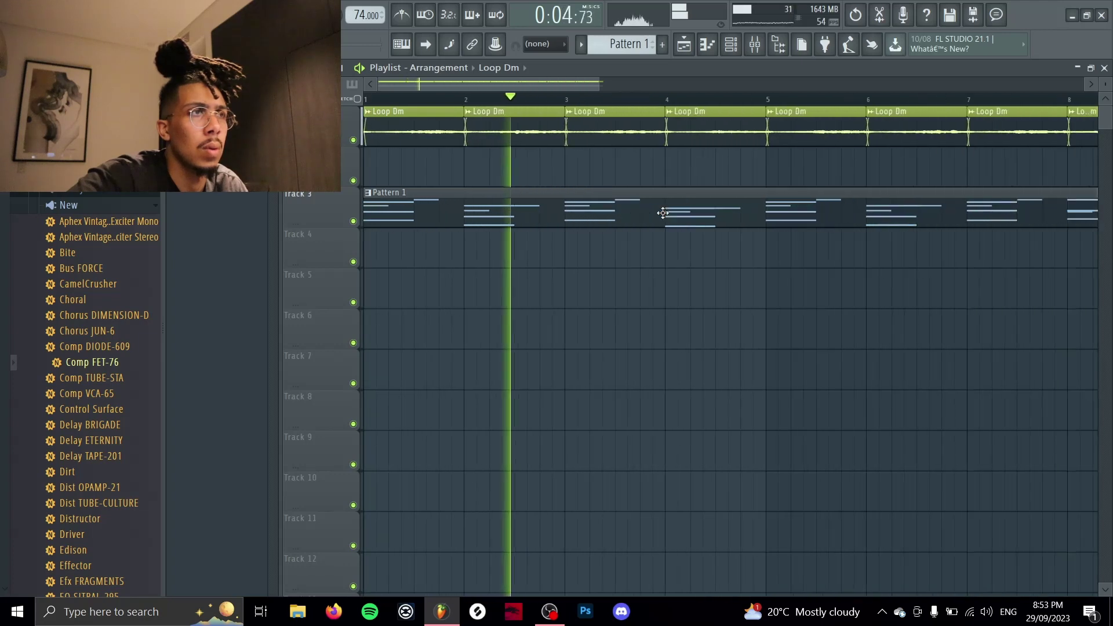
left_click(628, 113)
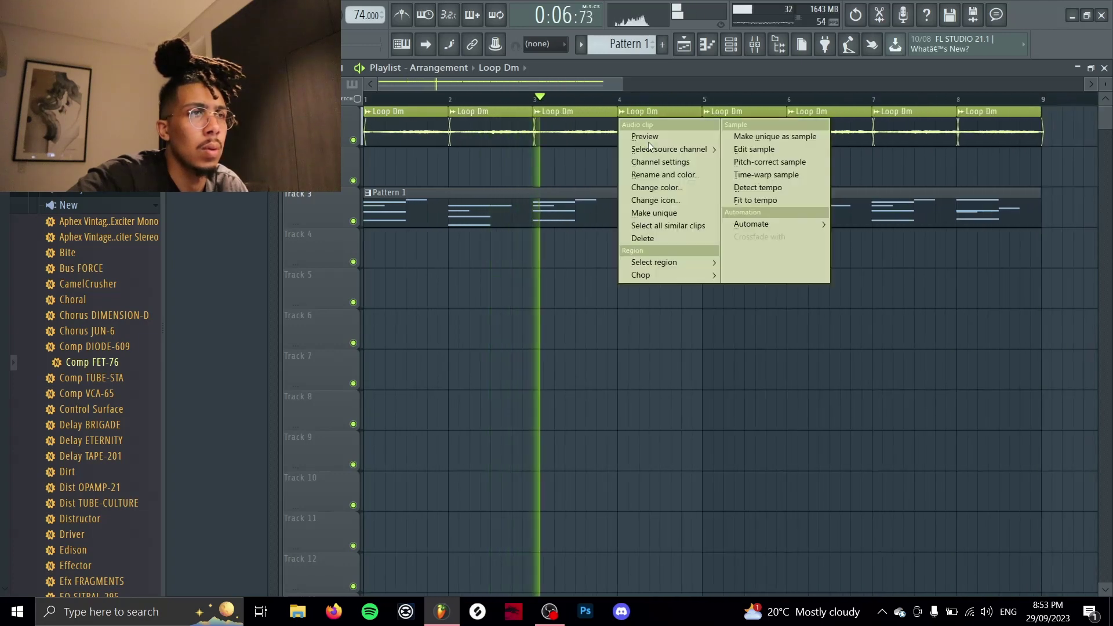
left_click(663, 161)
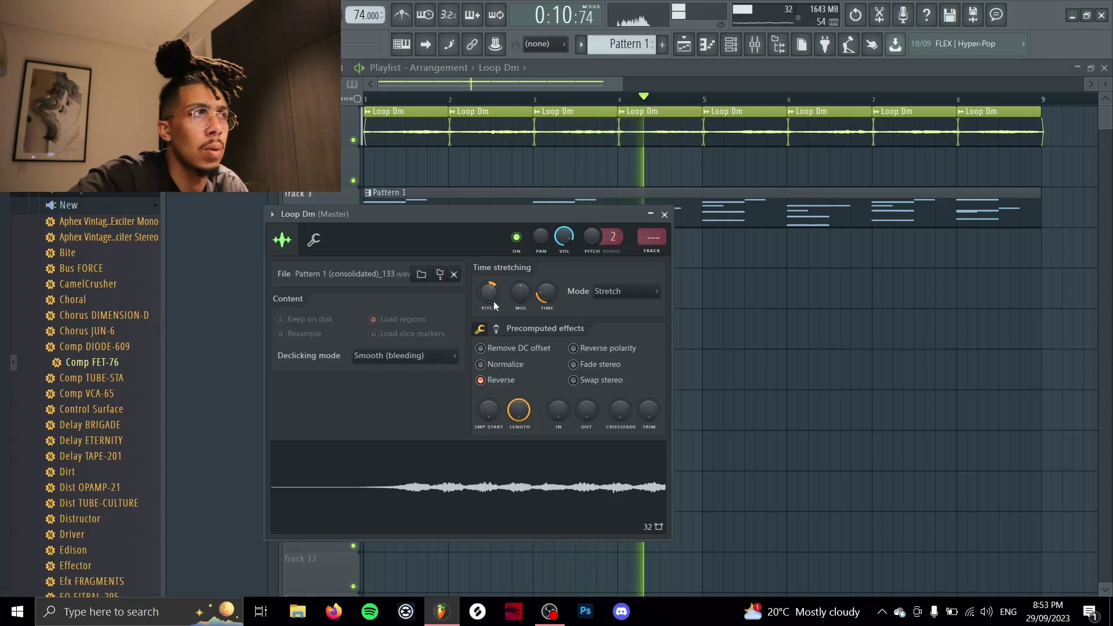
key("space")
key("space")
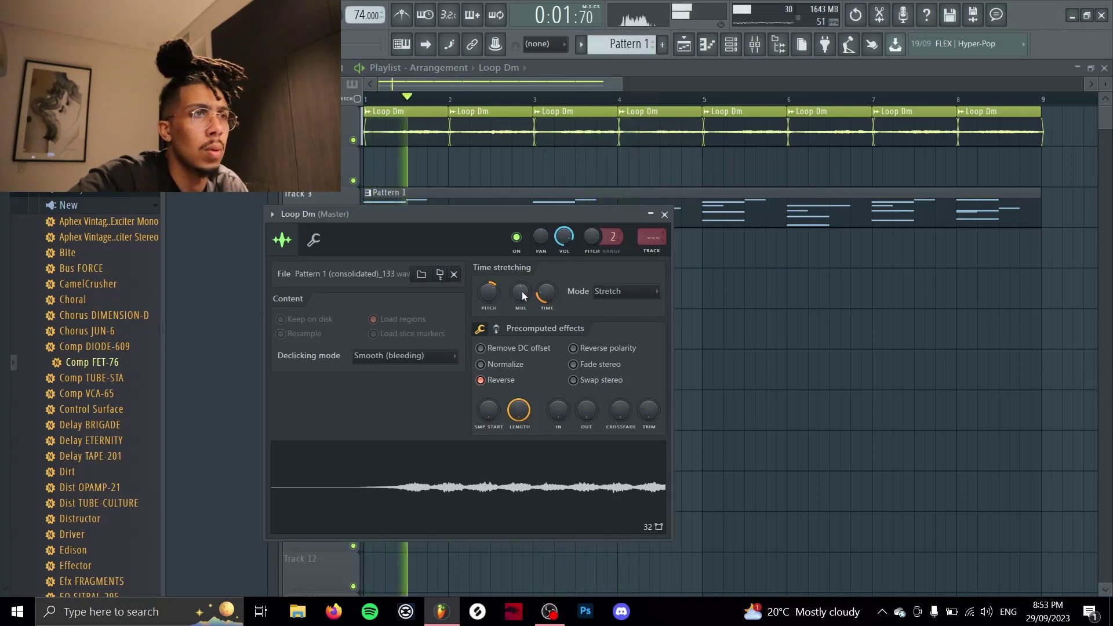
left_click(664, 215)
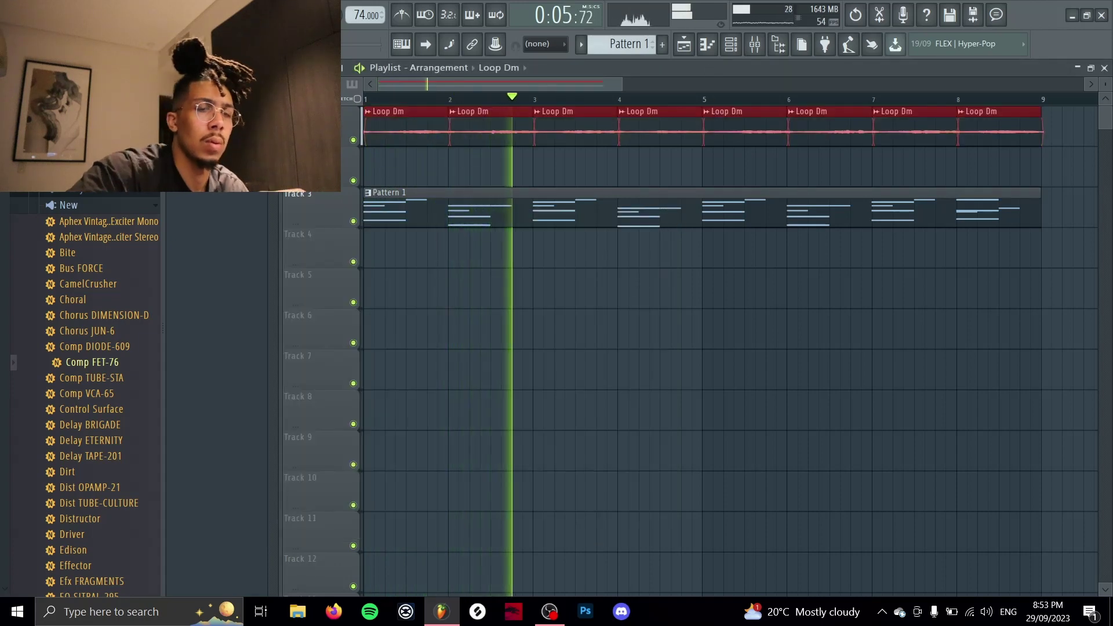
Step: Move all the selected Loop Dm clips down to Track 2 and check the pattern's notes in the piano roll
left_click_drag(791, 111, 791, 152)
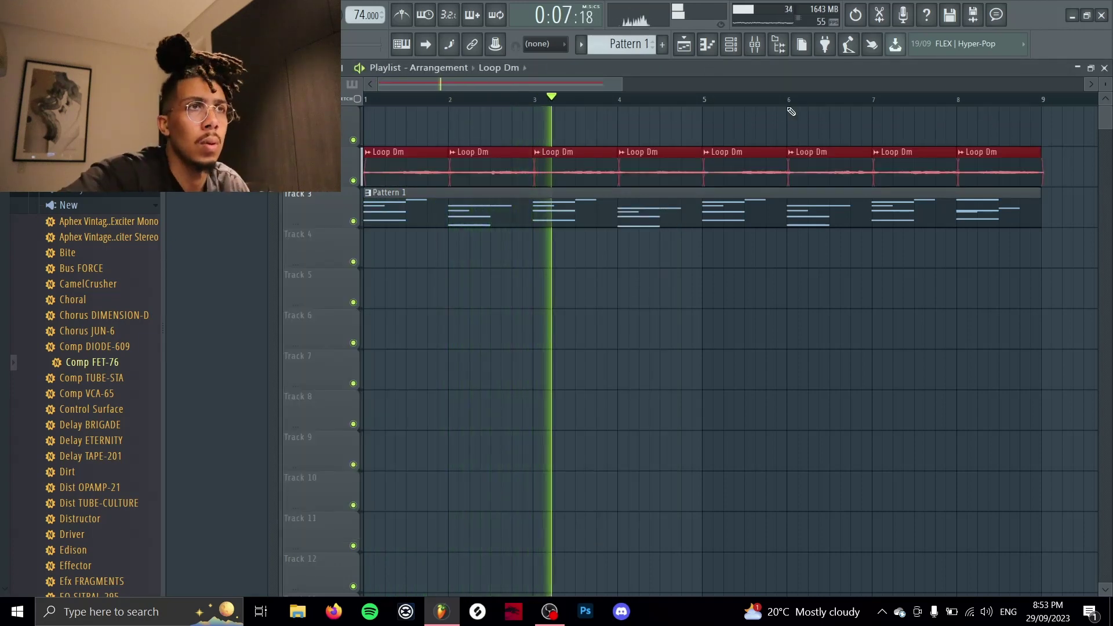
left_click(707, 44)
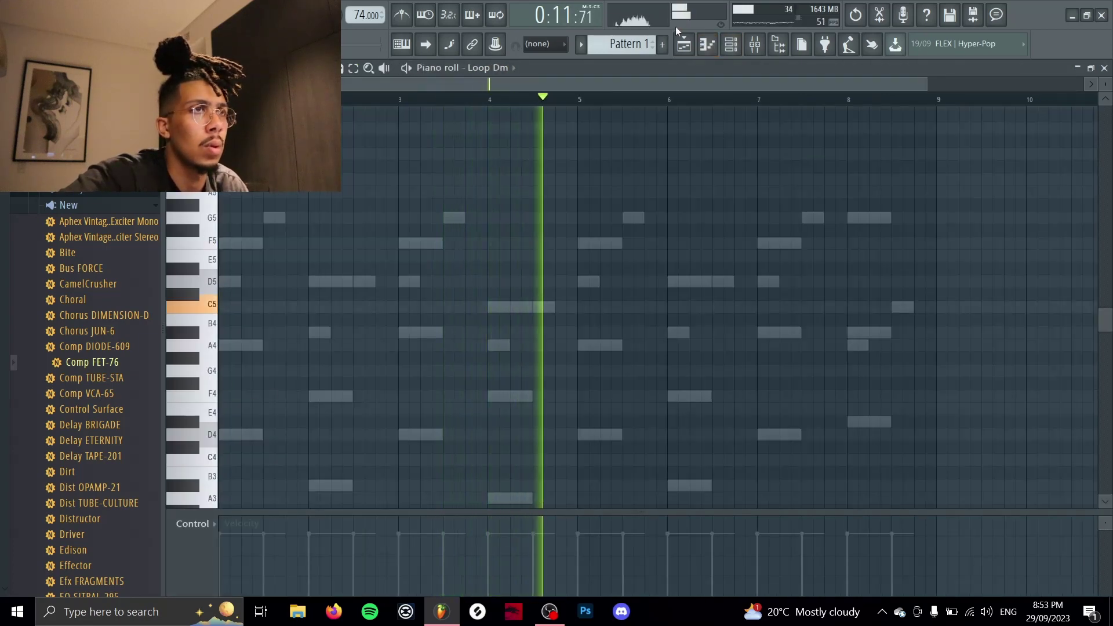
left_click(683, 44)
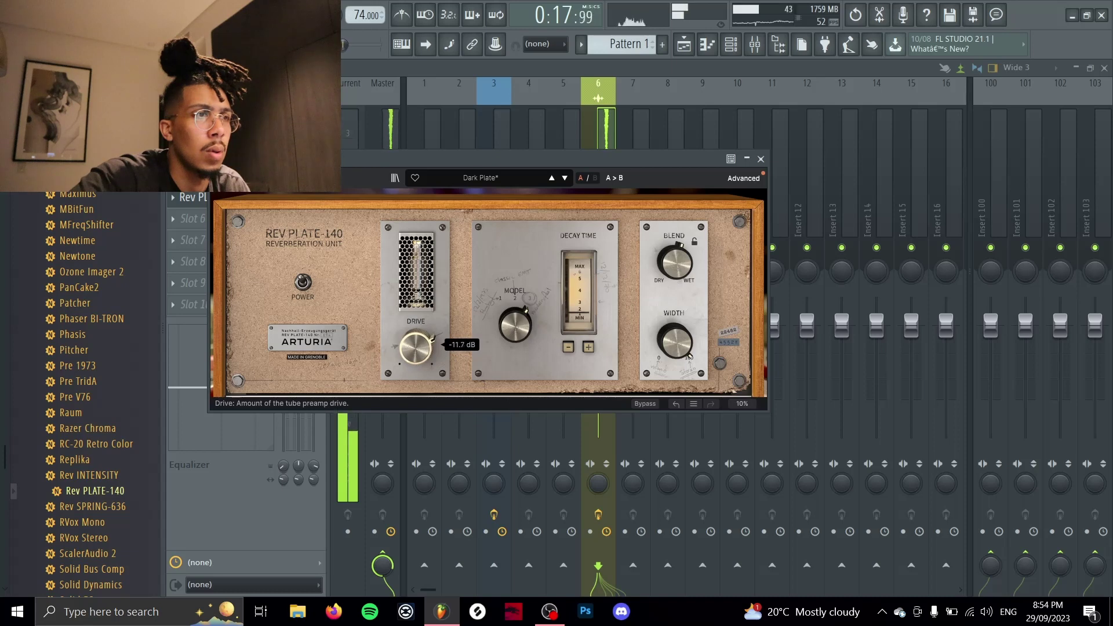
Step: Close the Rev PLATE-140 settings and bring up the Bass channel's notes in the piano roll
left_click(762, 158)
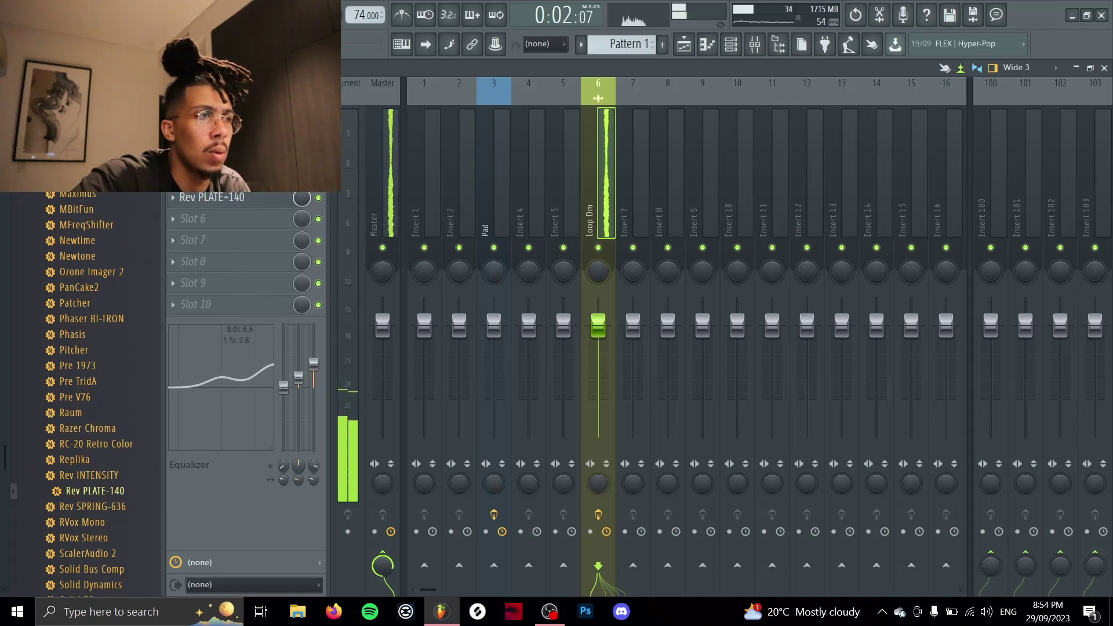
left_click(730, 44)
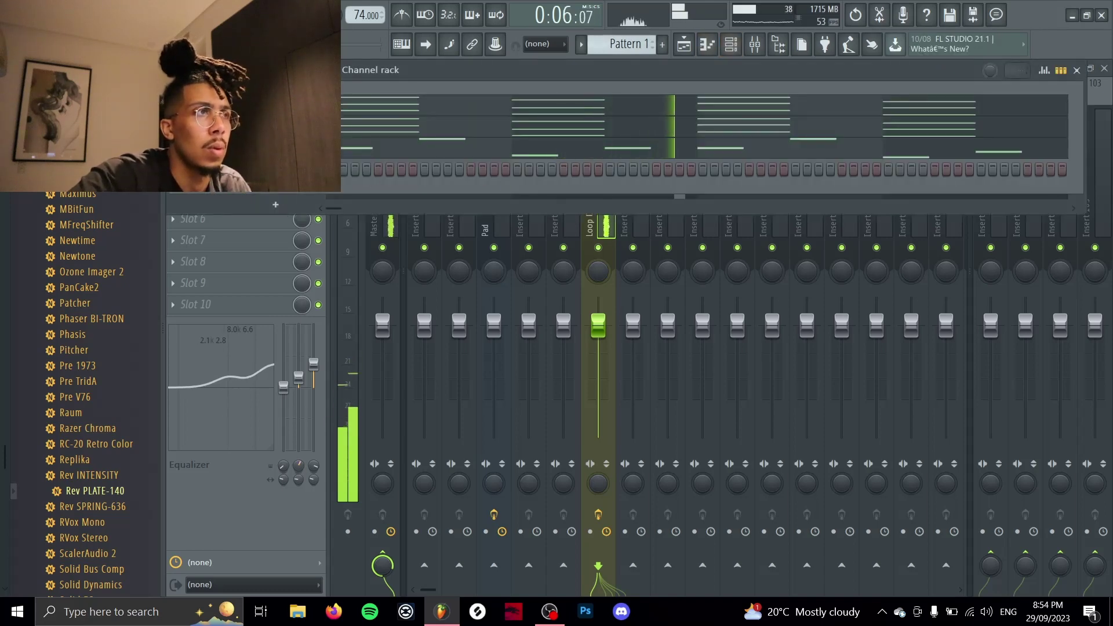
right_click(307, 140)
left_click(380, 265)
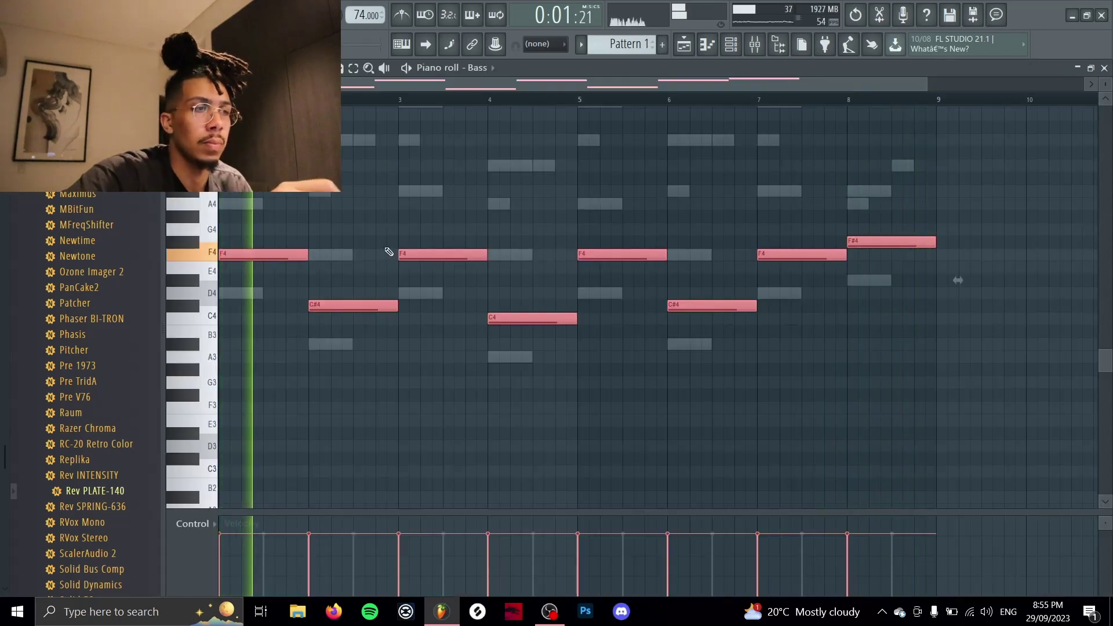
Step: Set the root note of the piano roll's scale highlighting to F
right_click(168, 194)
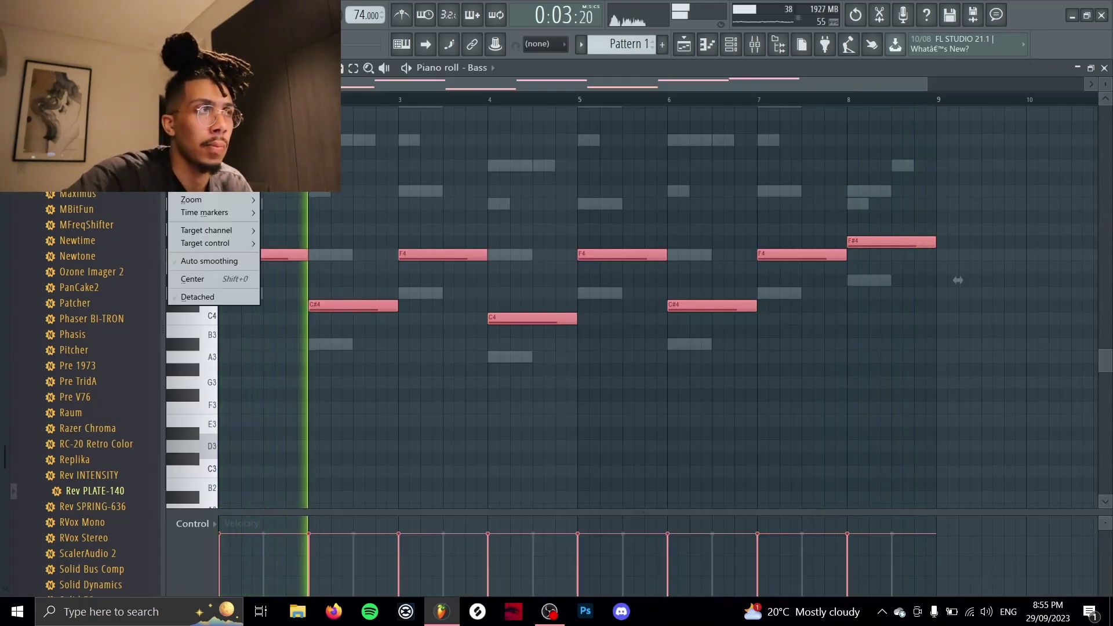
mouse_move(203, 148)
mouse_move(324, 162)
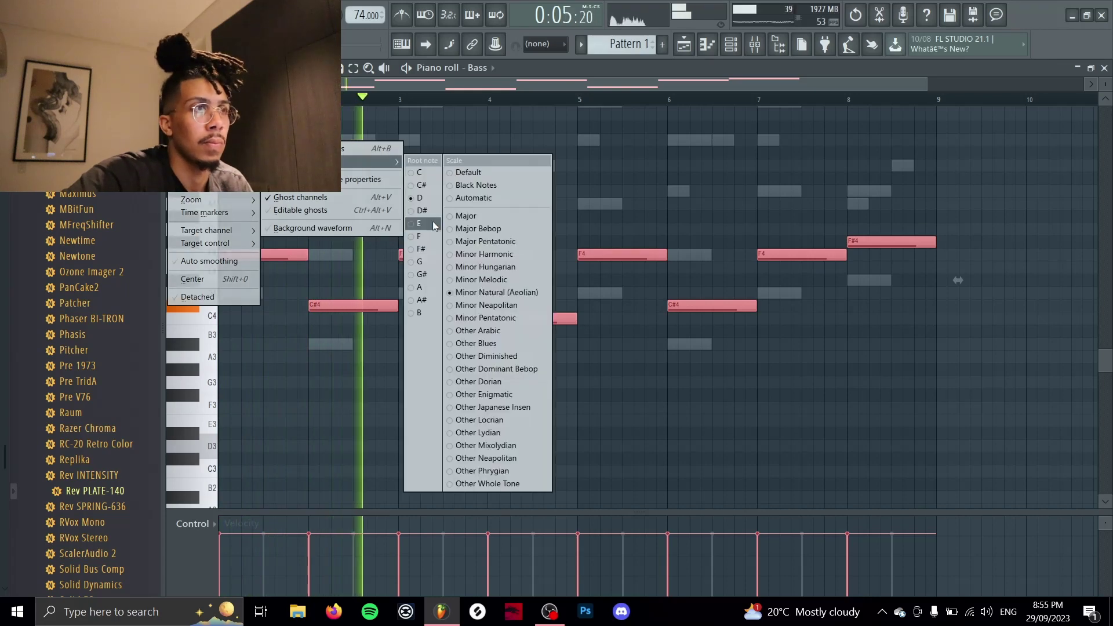
left_click(458, 254)
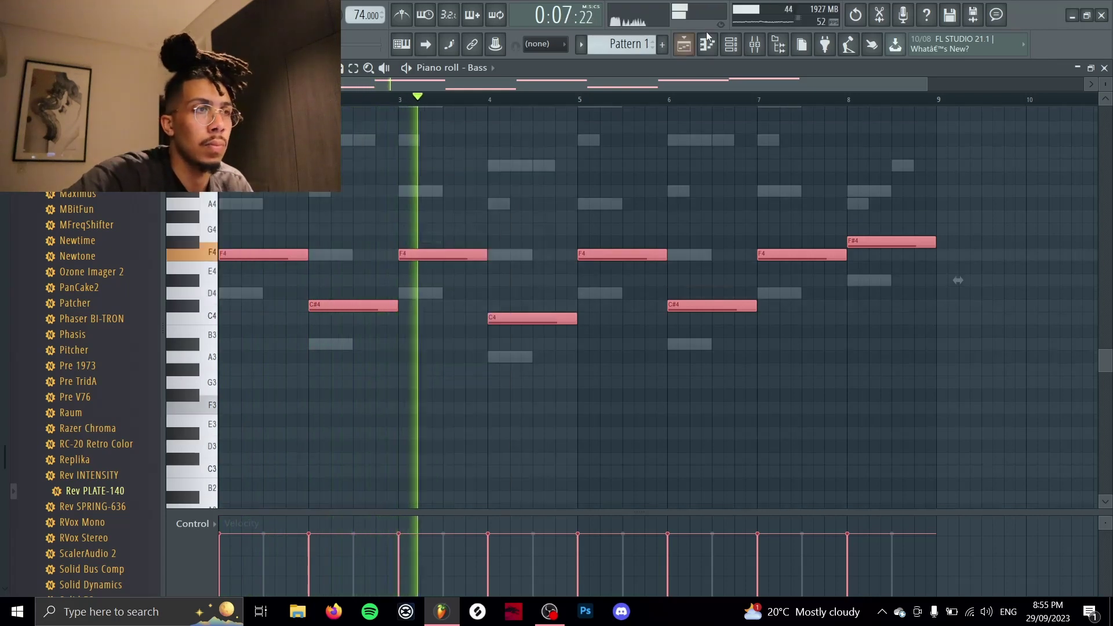
Step: Route the Bass channel to mixer track Insert 7
left_click(752, 46)
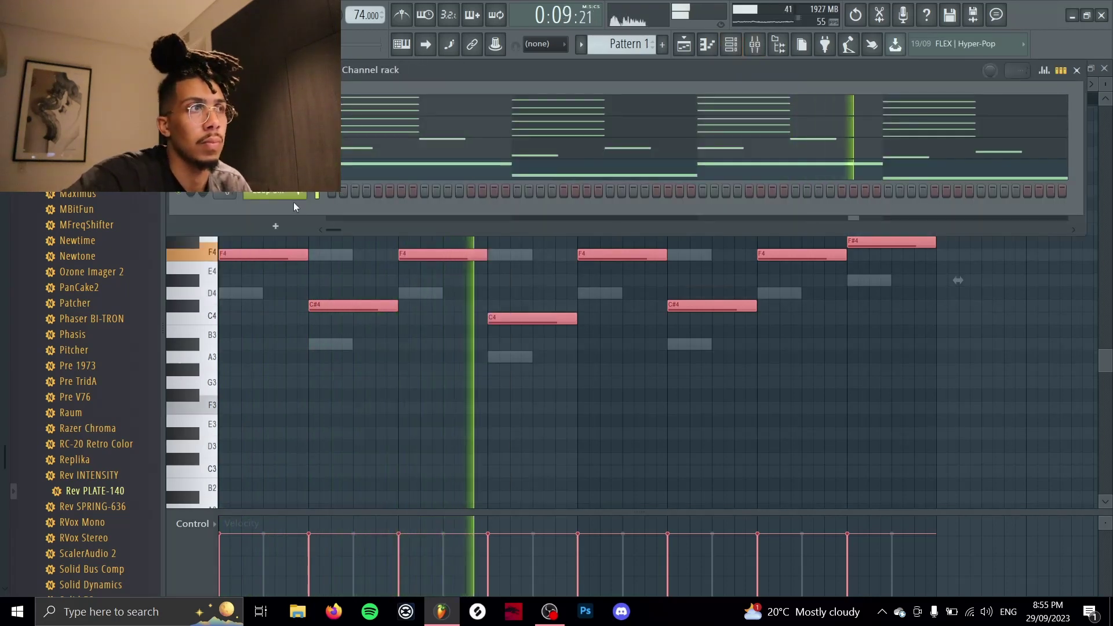
left_click(754, 44)
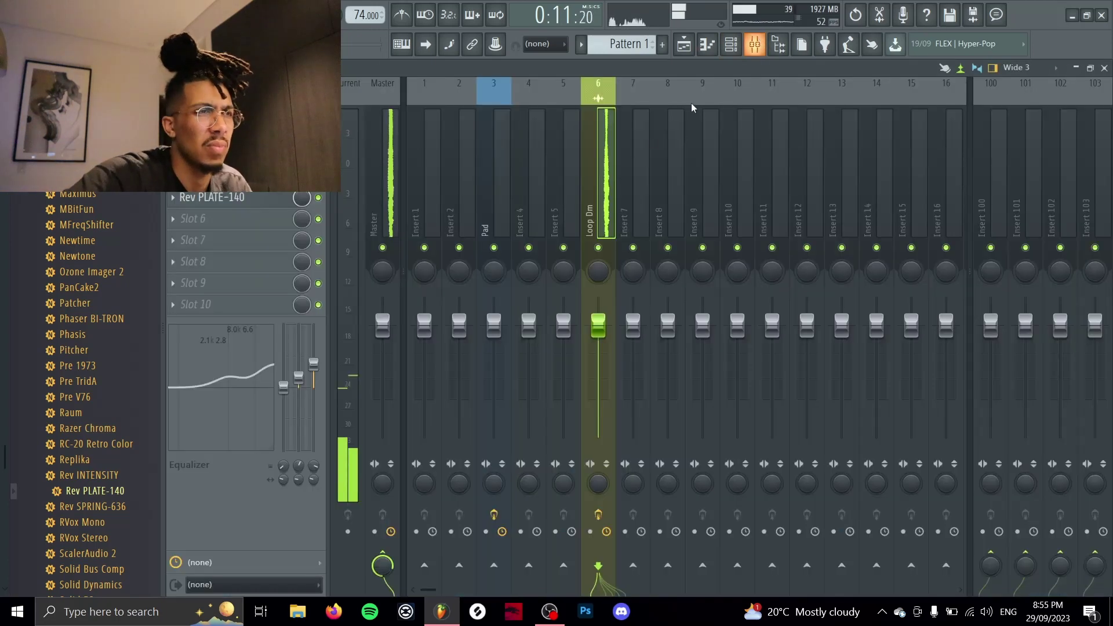
right_click(626, 216)
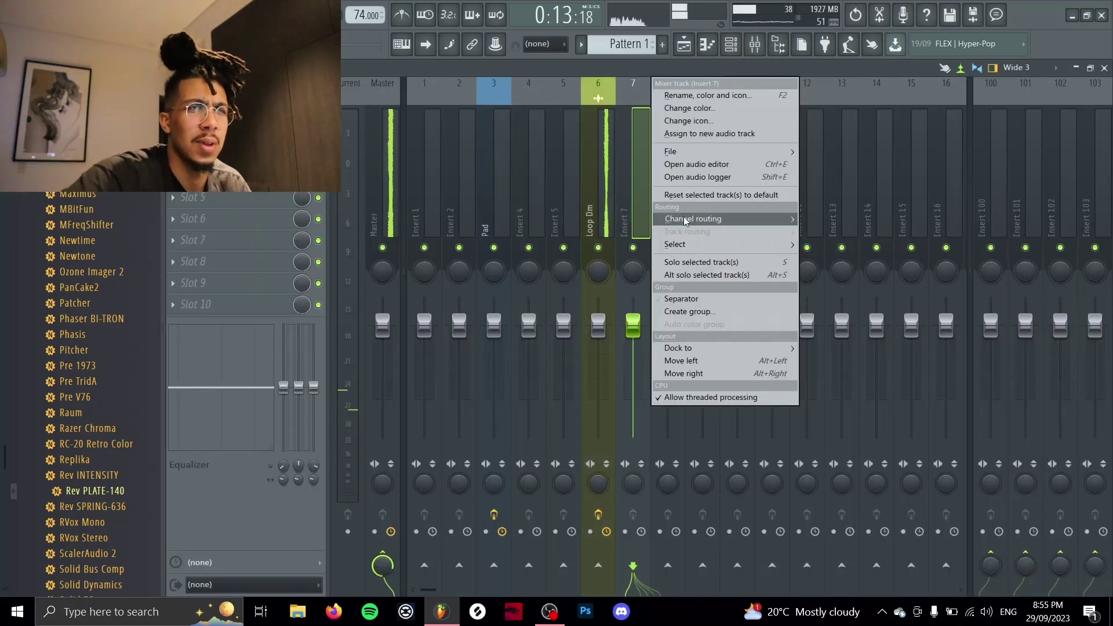
left_click(841, 219)
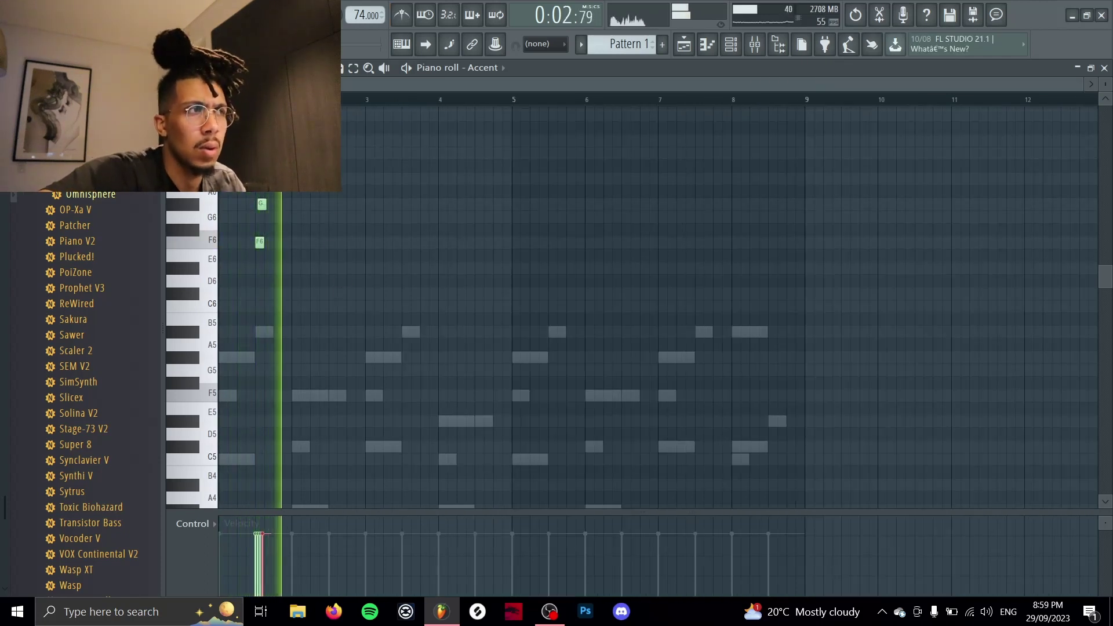
Step: Play the pattern from the start to audition the accent notes in the first bar
key("space")
key("space")
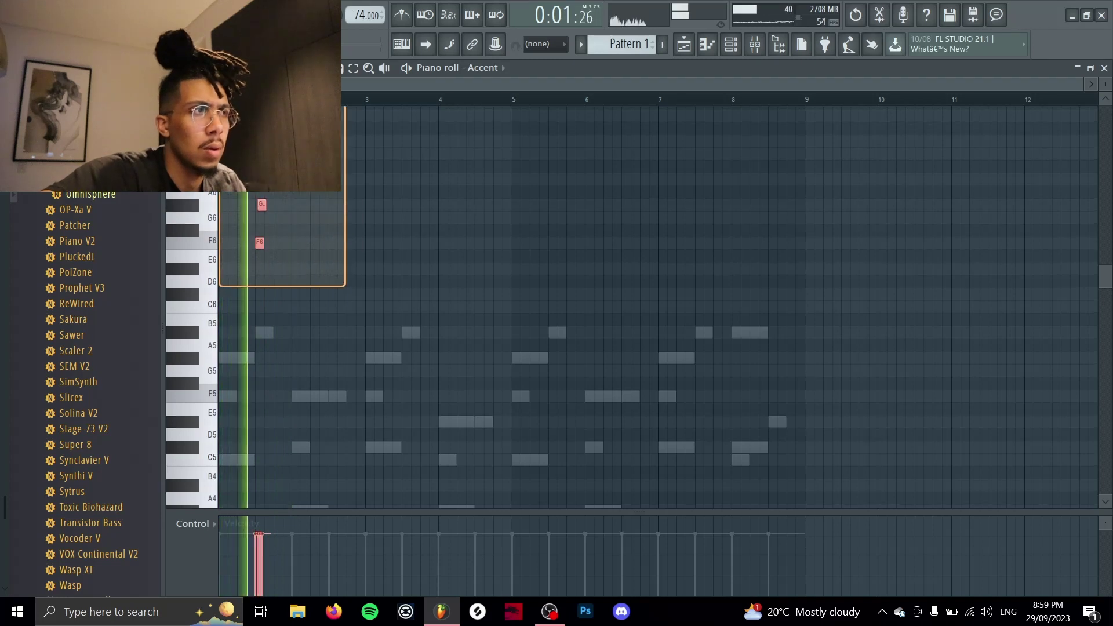
key("space")
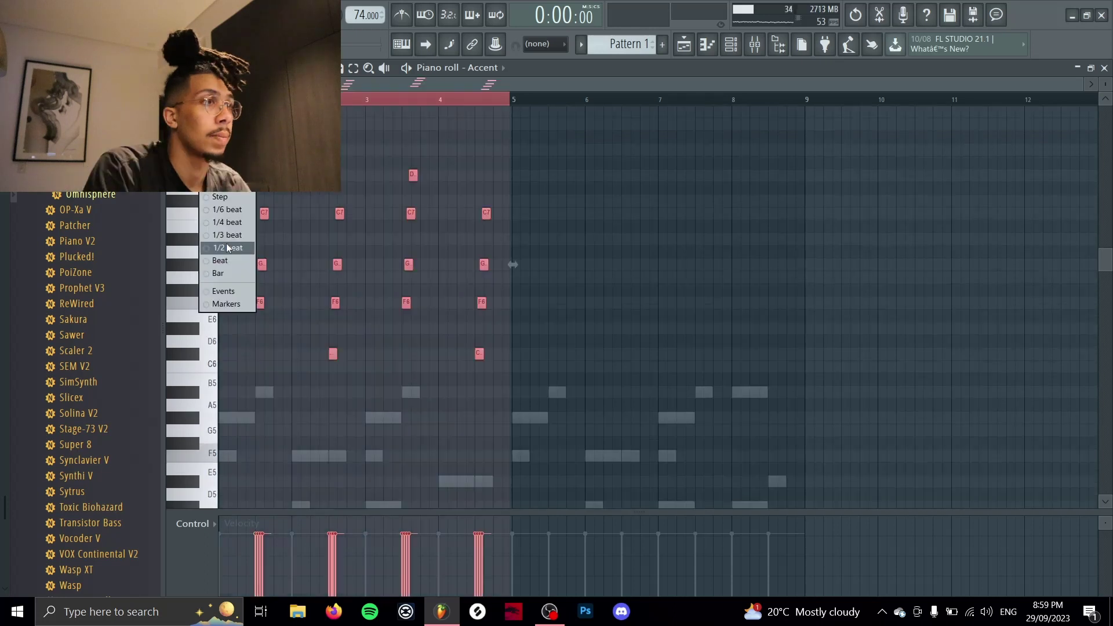
Step: Set the piano roll snap to 1/2 beat, duplicate the four bars of accent notes into bars 5–8 and replay the pattern
left_click(230, 248)
left_click(535, 108)
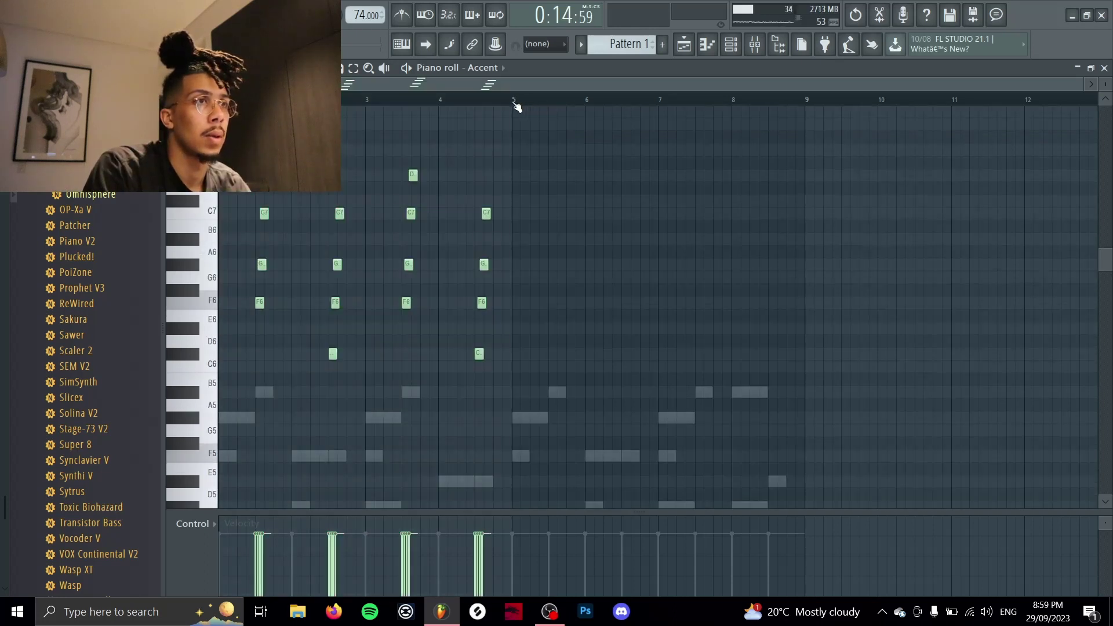
key("ctrl+a")
key("ctrl+b")
left_click(554, 102)
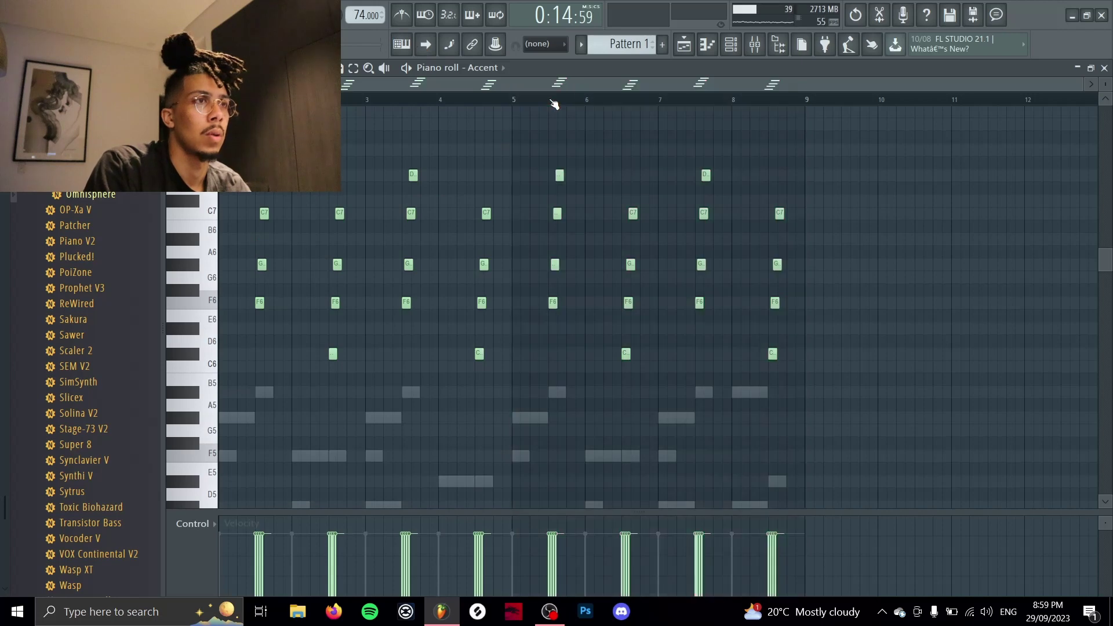
key("space")
key("space")
key("space")
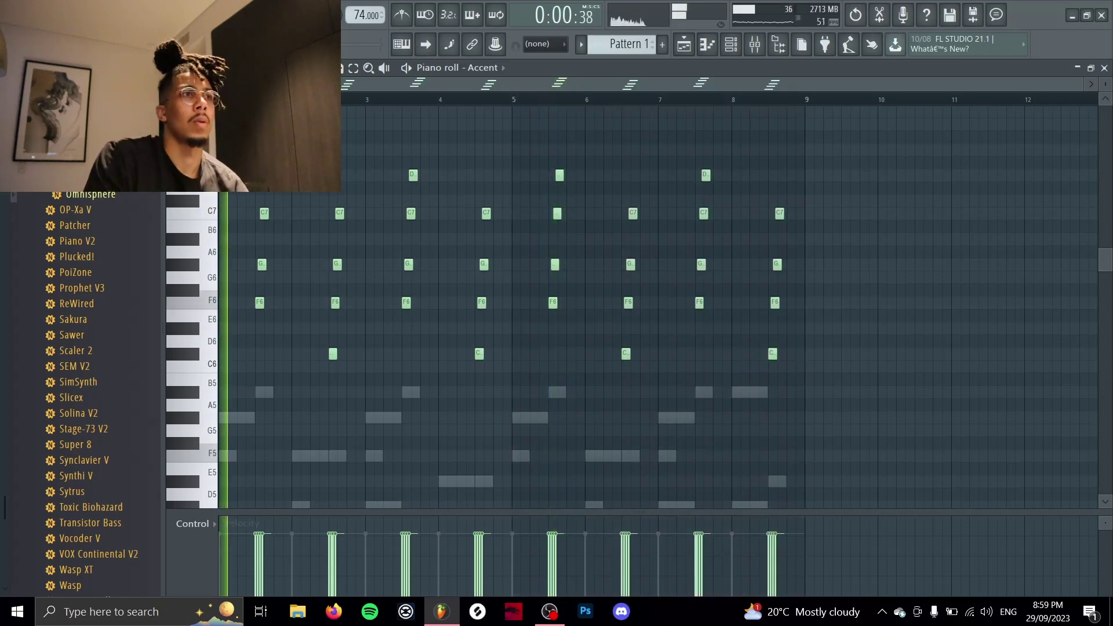
Step: Bring up the mixer and check the Pad track's name and color settings
left_click(730, 44)
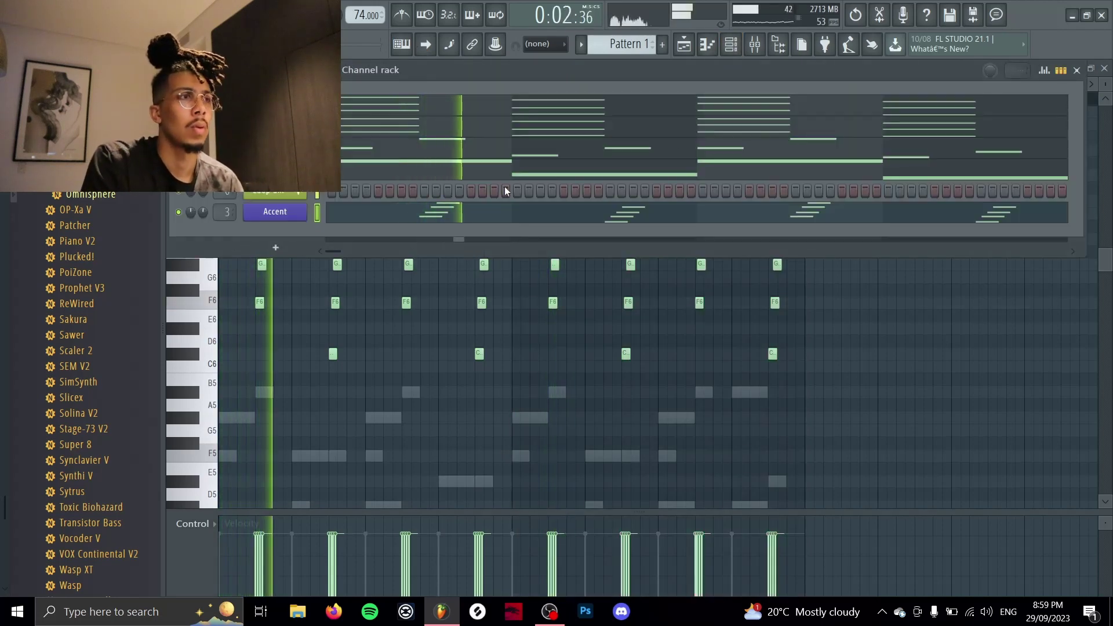
key("F9")
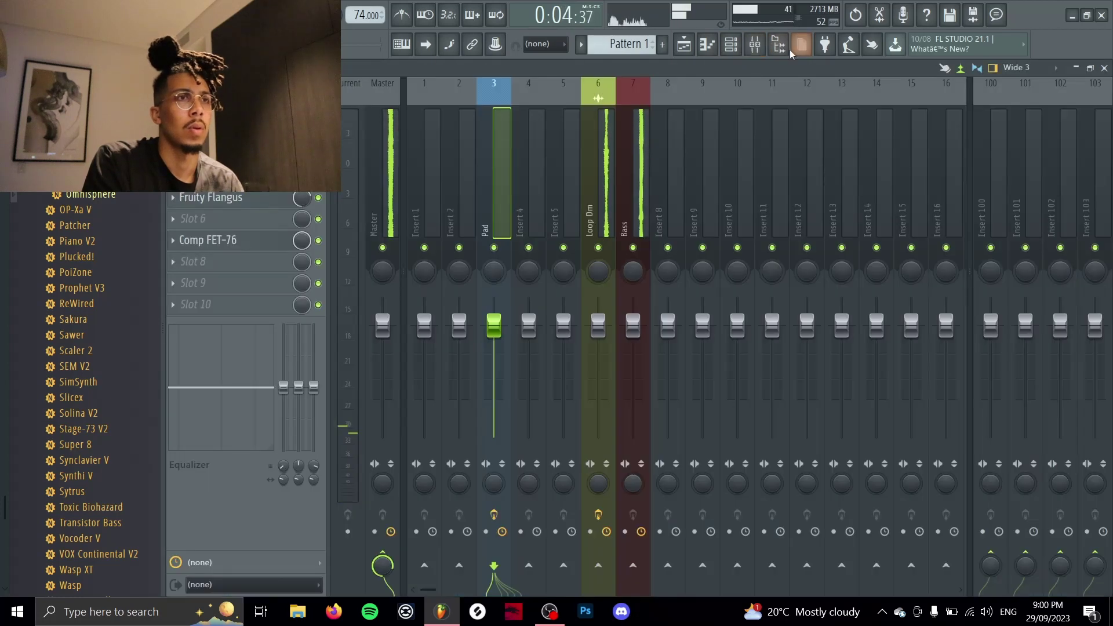
right_click(499, 105)
left_click(546, 96)
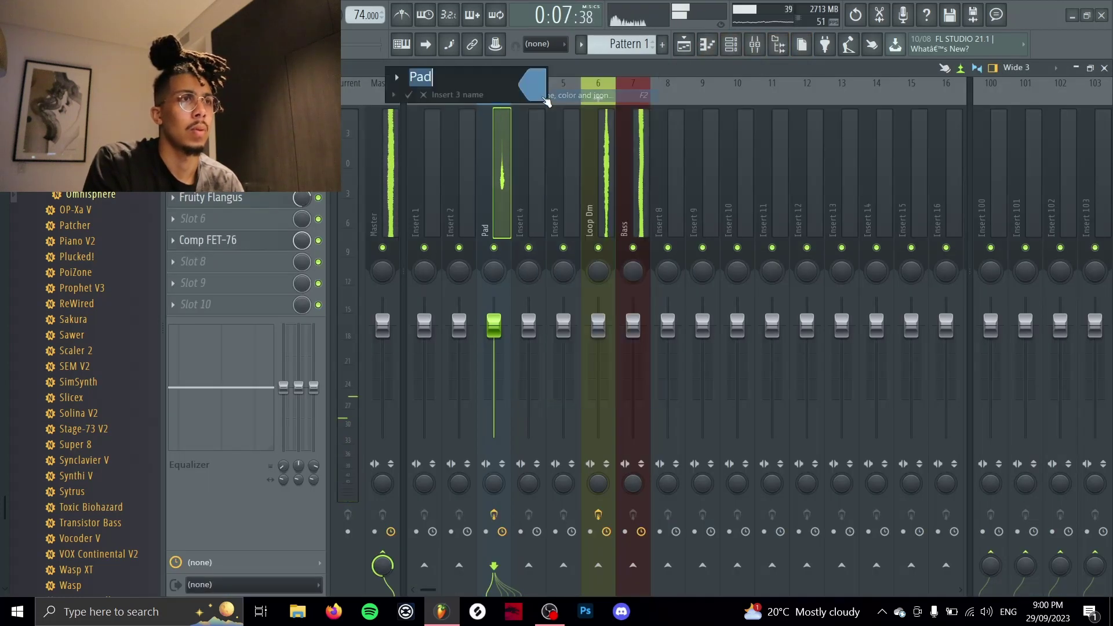
left_click(496, 159)
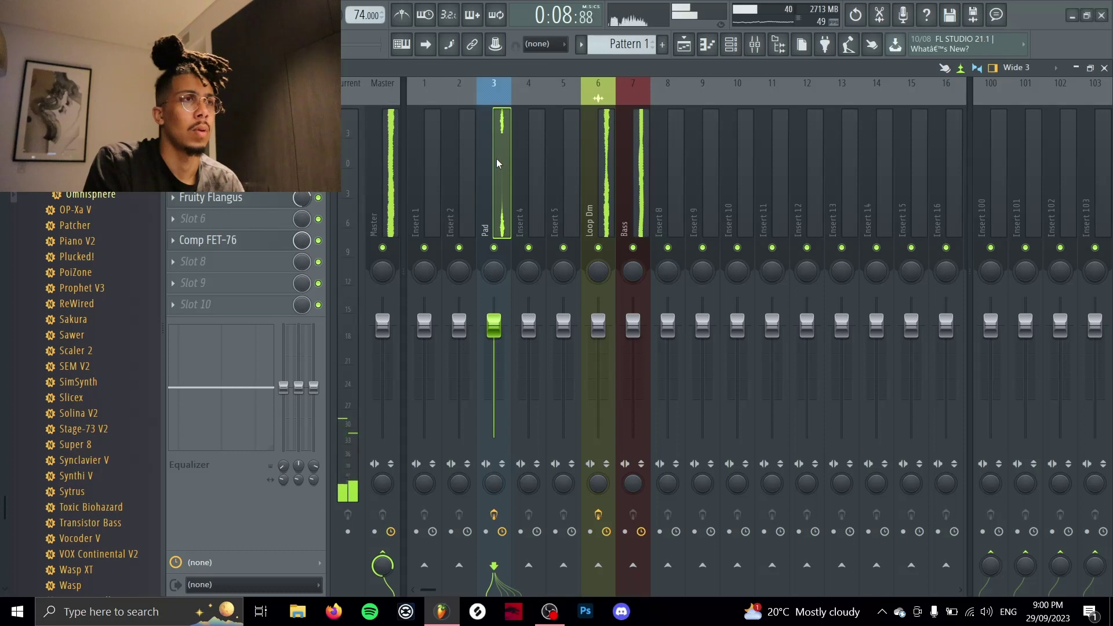
Step: Replace the Pad track's Comp FET-76 with Comp DIODE-609 and remove Fruity Flangus from its effect chain
right_click(178, 246)
left_click(199, 271)
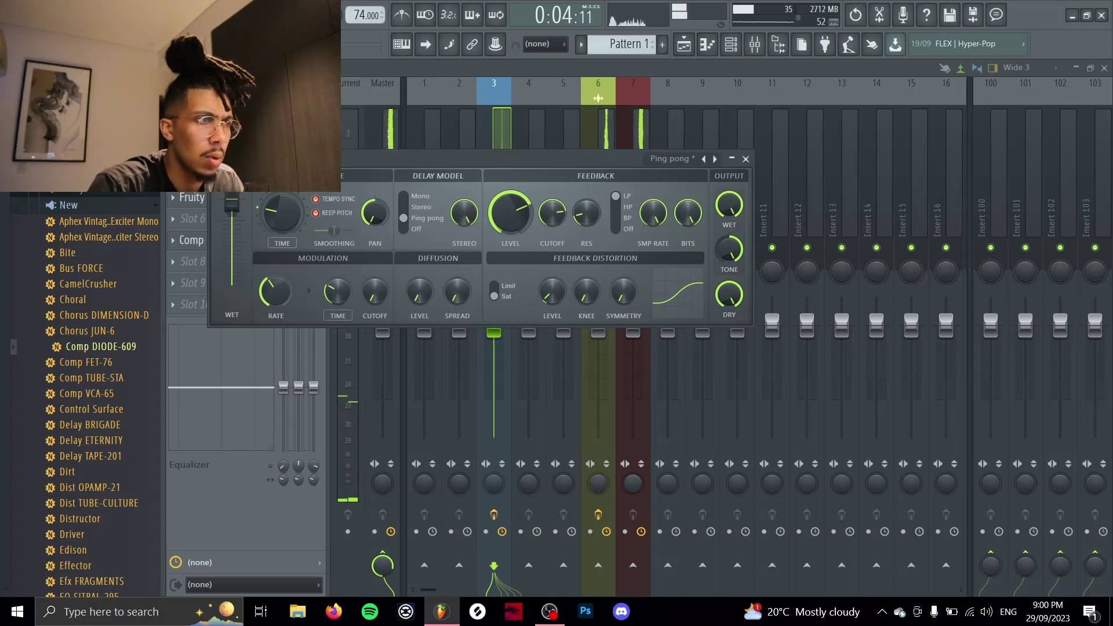
left_click(750, 162)
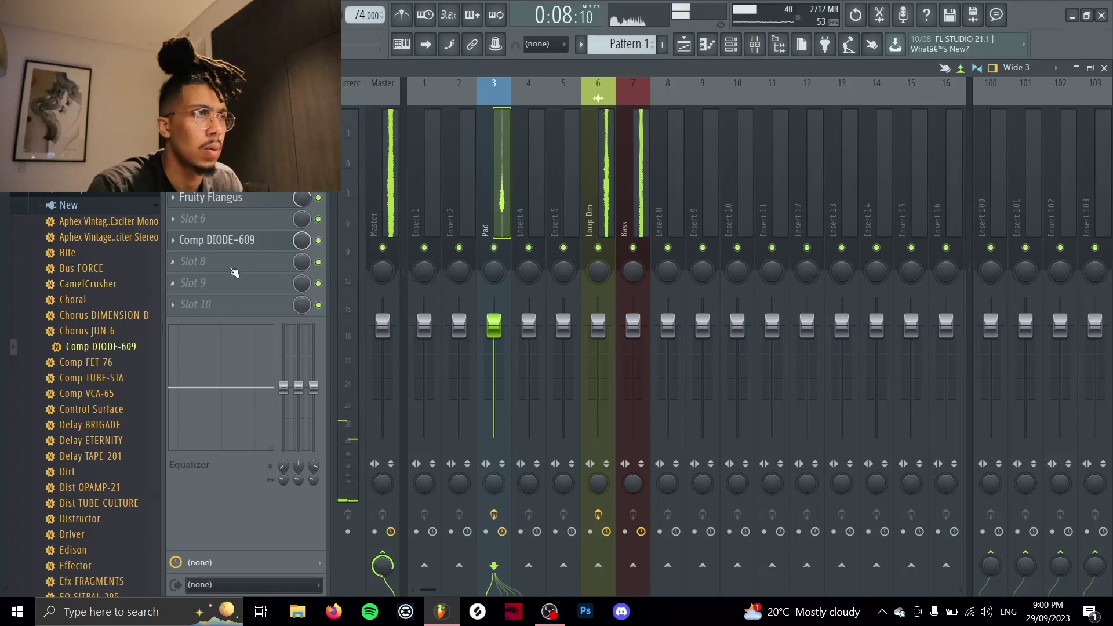
left_click(173, 207)
left_click(191, 229)
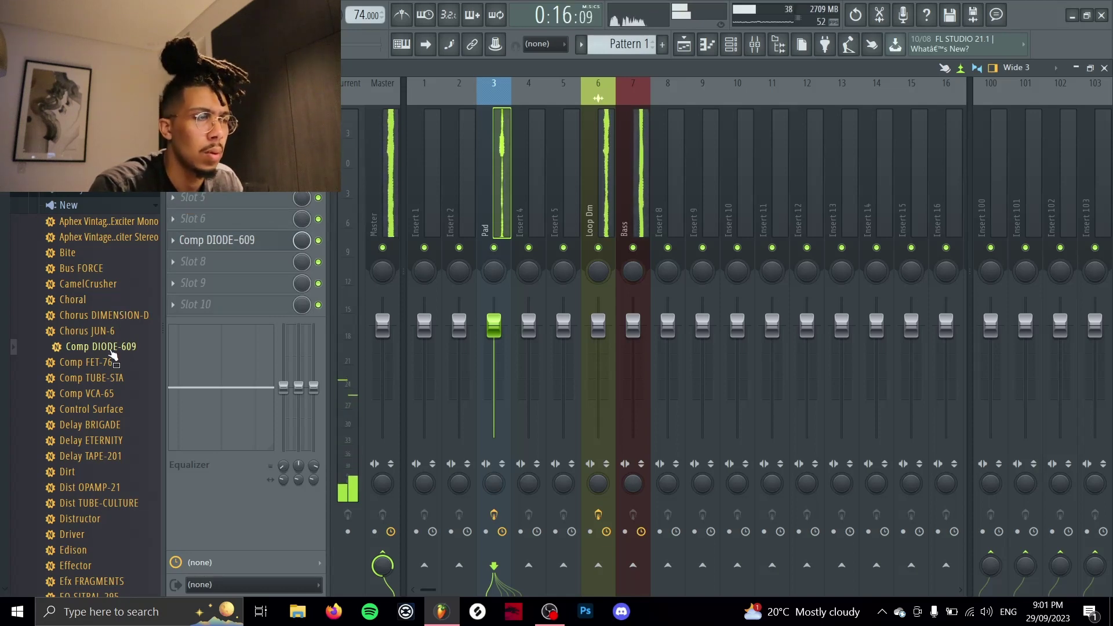
Step: Load Rev PLATE-140 into the Pad track's slot 5 and set Comp DIODE-609's Compress M make-up gain to +6.00 dB
left_click_drag(113, 354, 212, 212)
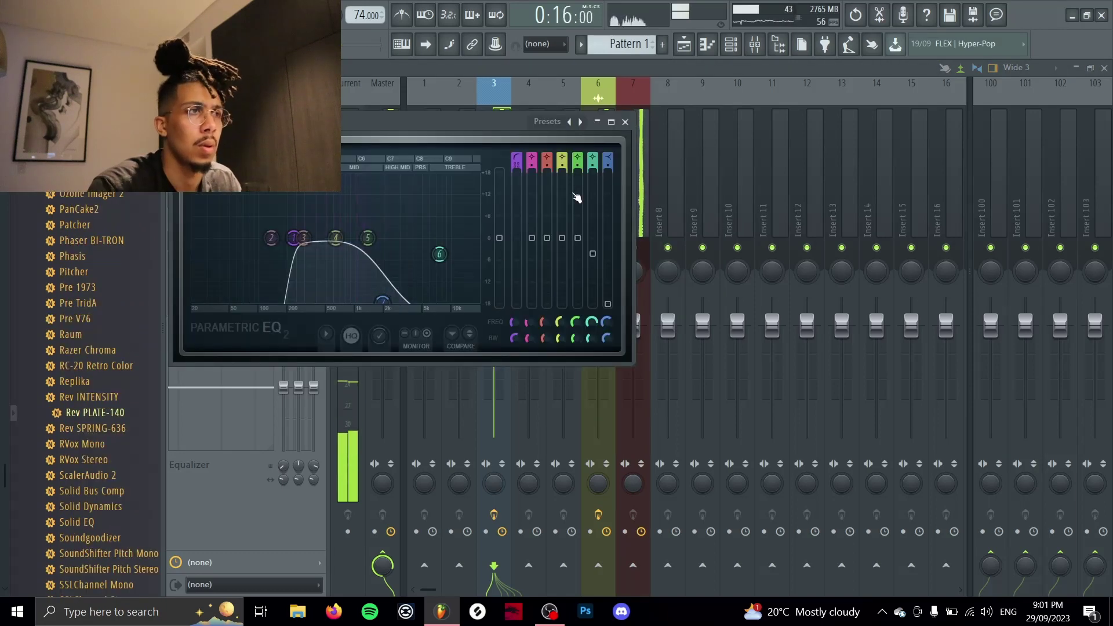
left_click(625, 122)
left_click(269, 241)
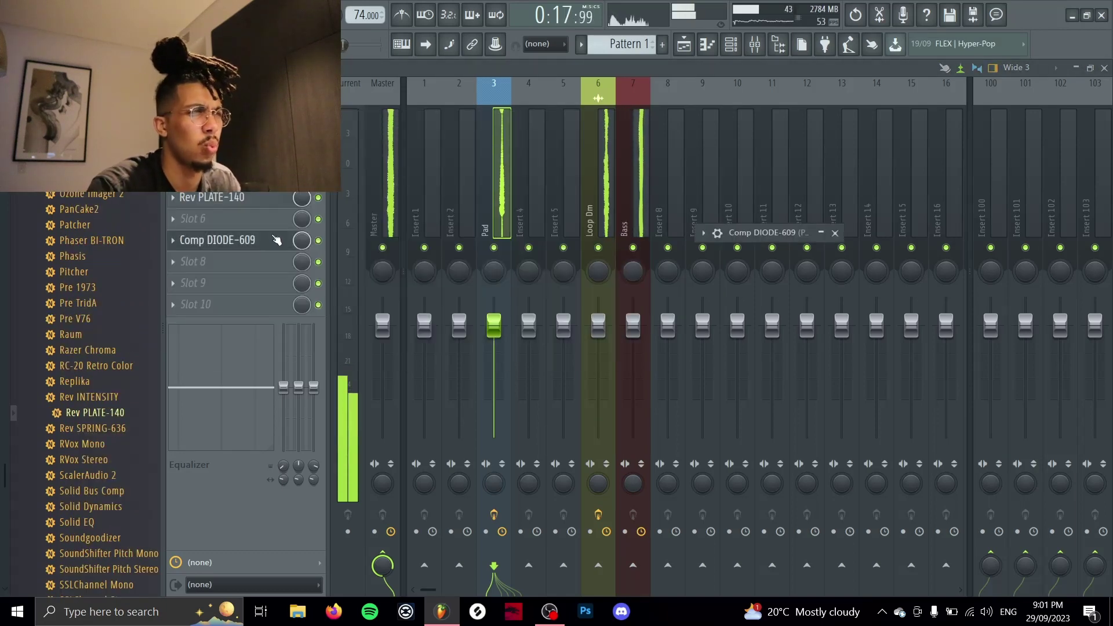
left_click(821, 232)
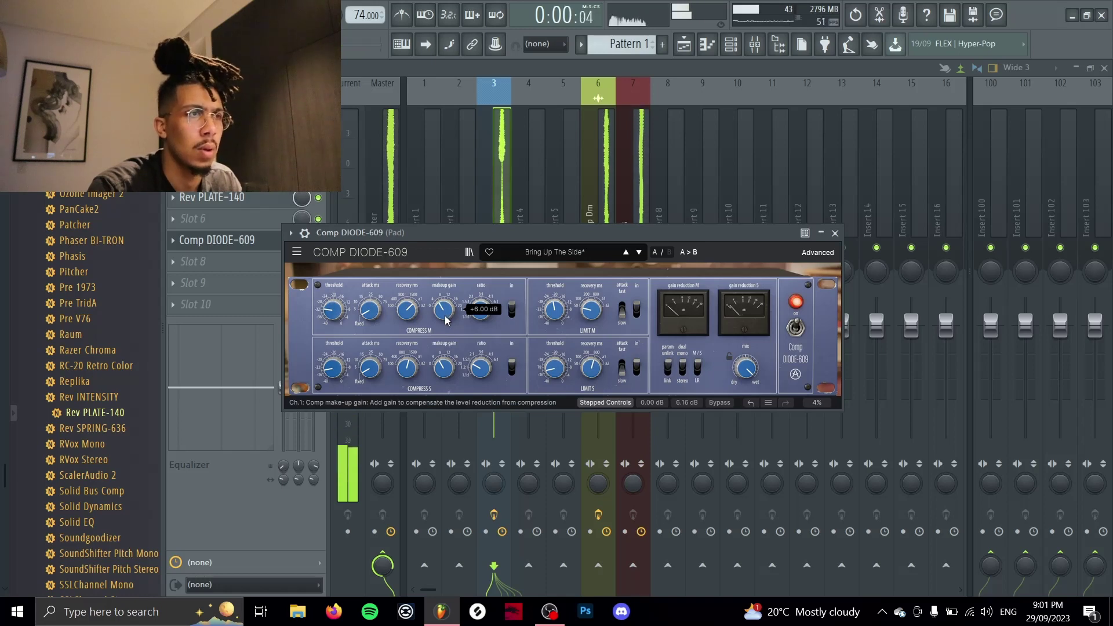
left_click(834, 233)
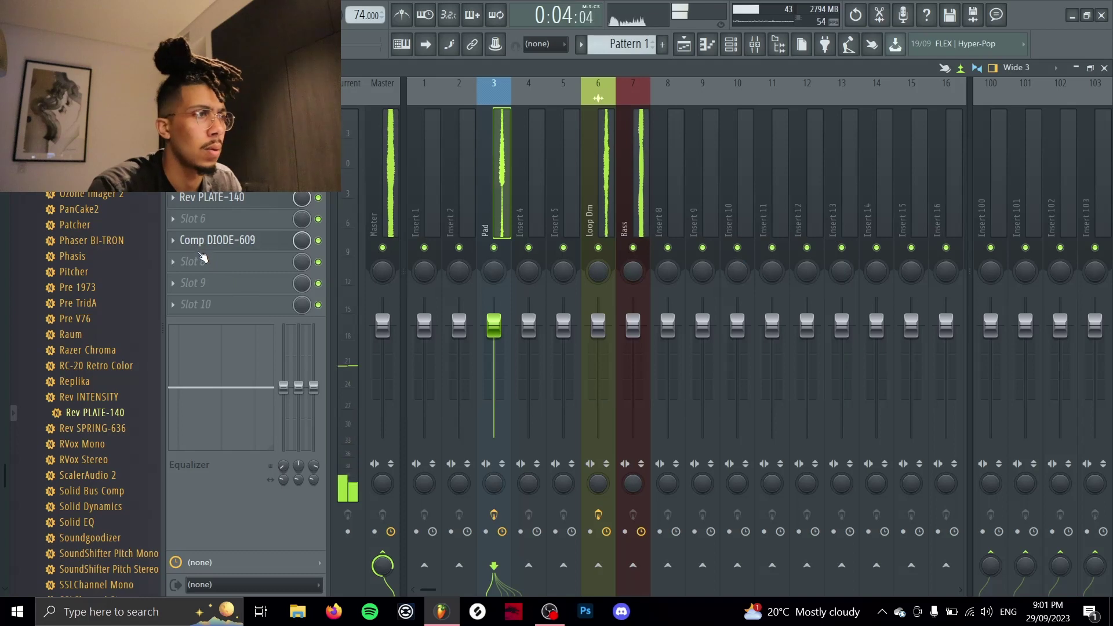
Step: Add Fruity Phaser to slot 6 of the Pad track, choose one of its presets and close it
left_click(193, 219)
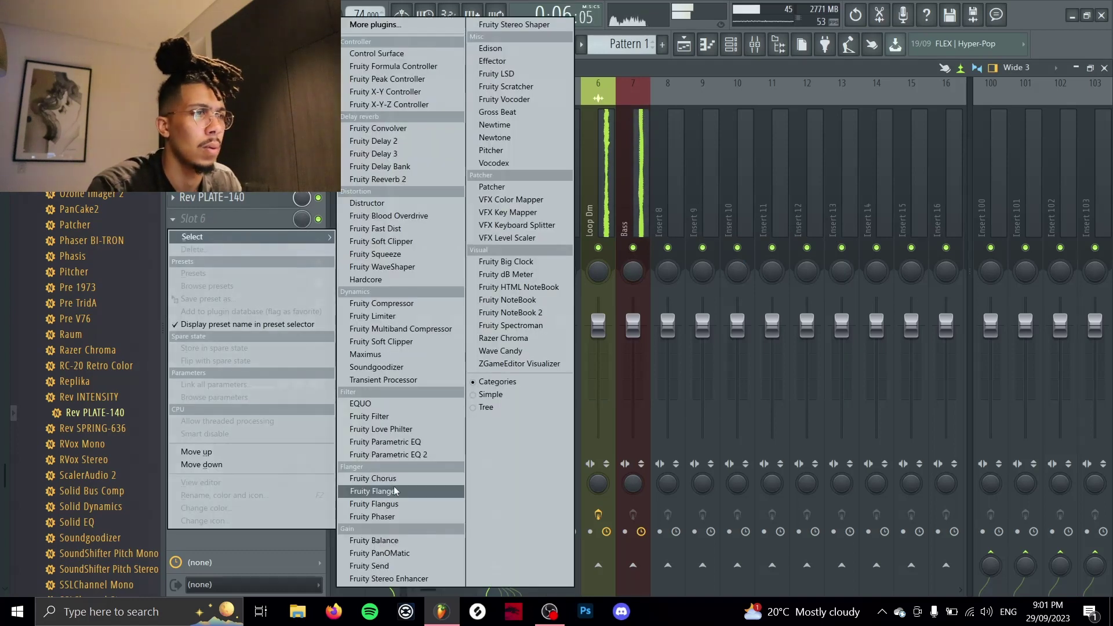
left_click(403, 515)
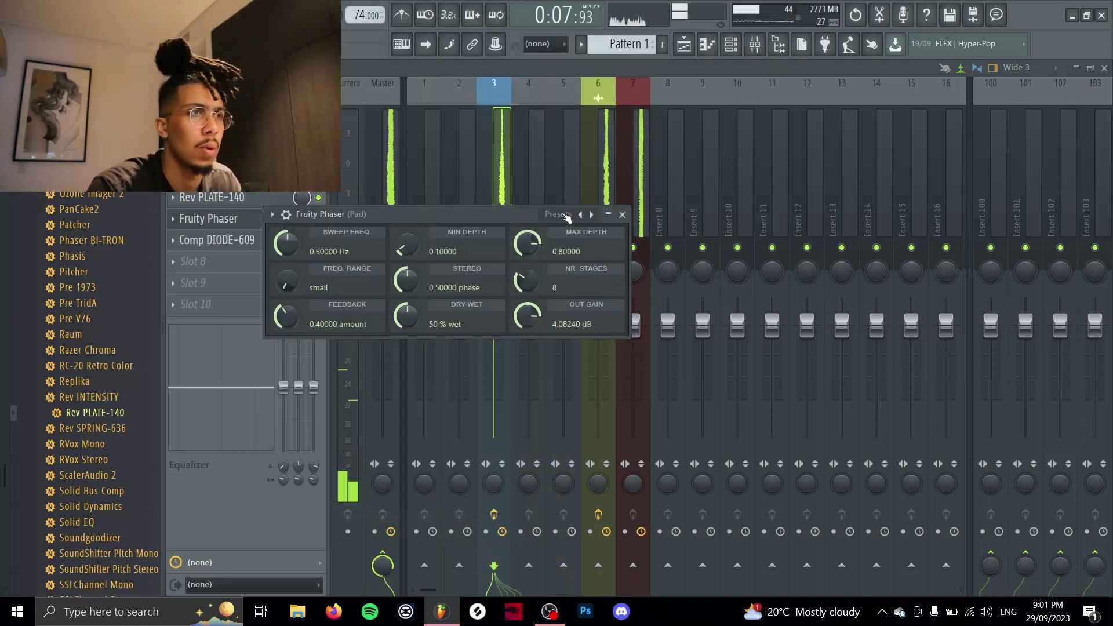
left_click(565, 215)
left_click(606, 231)
left_click(622, 214)
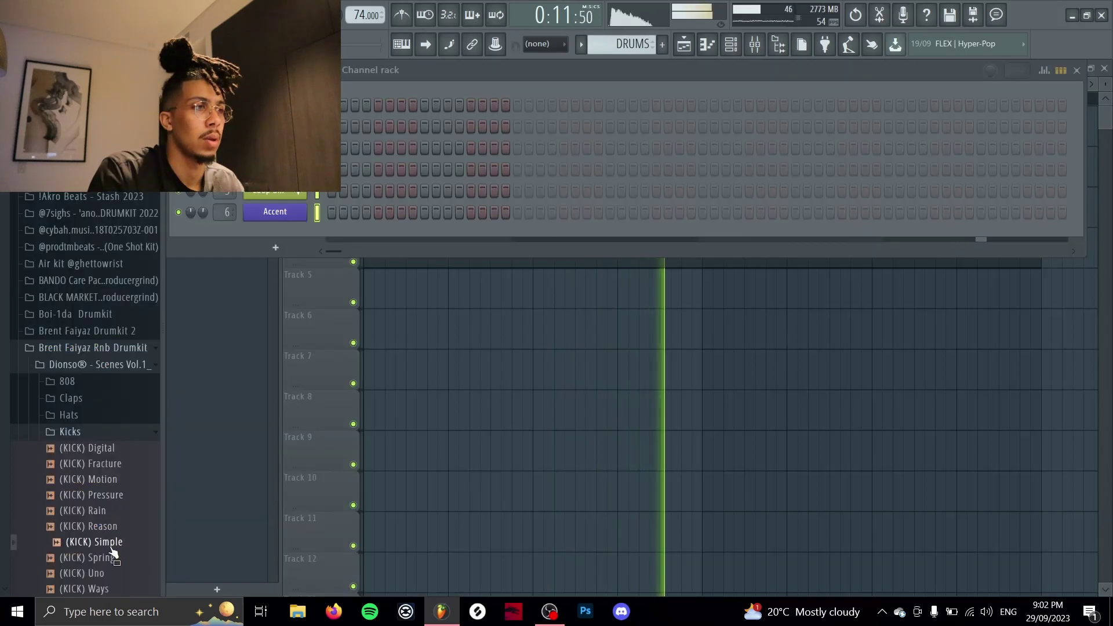
Step: Add the (KICK) Simple sample as a new channel, rename it Kick, color it red and stop playback
left_click_drag(94, 541, 270, 232)
right_click(290, 234)
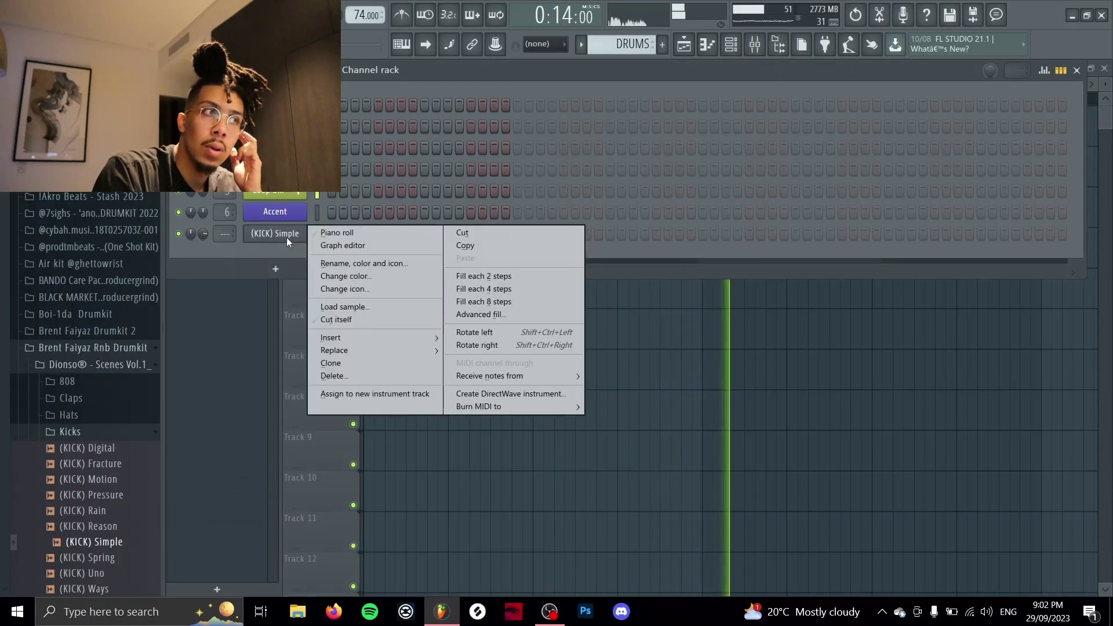
left_click(328, 264)
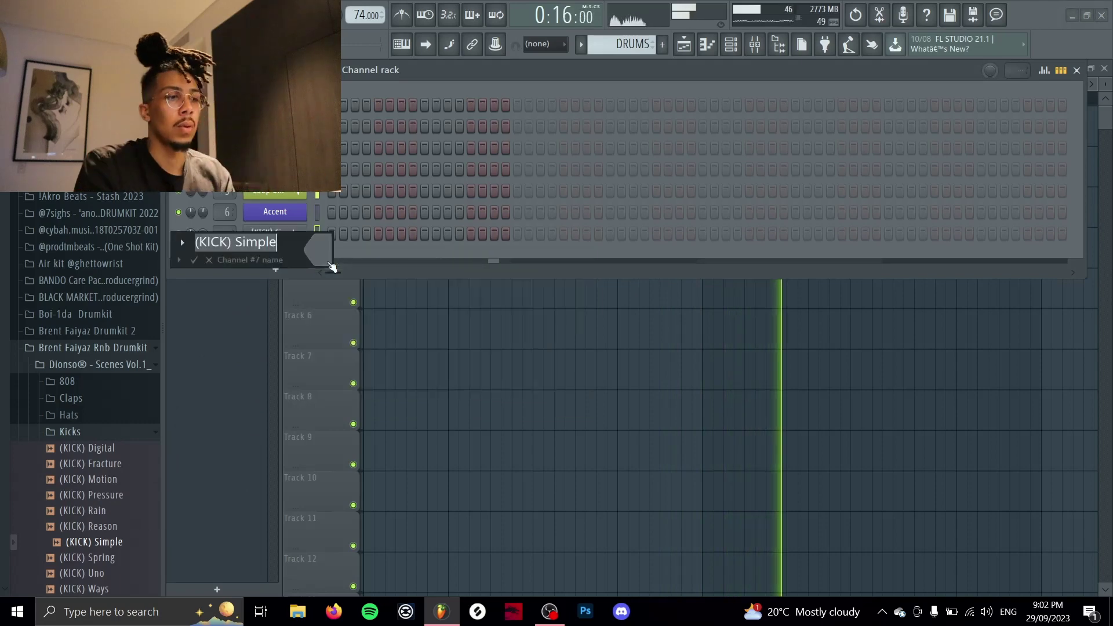
type("Kick")
left_click(327, 261)
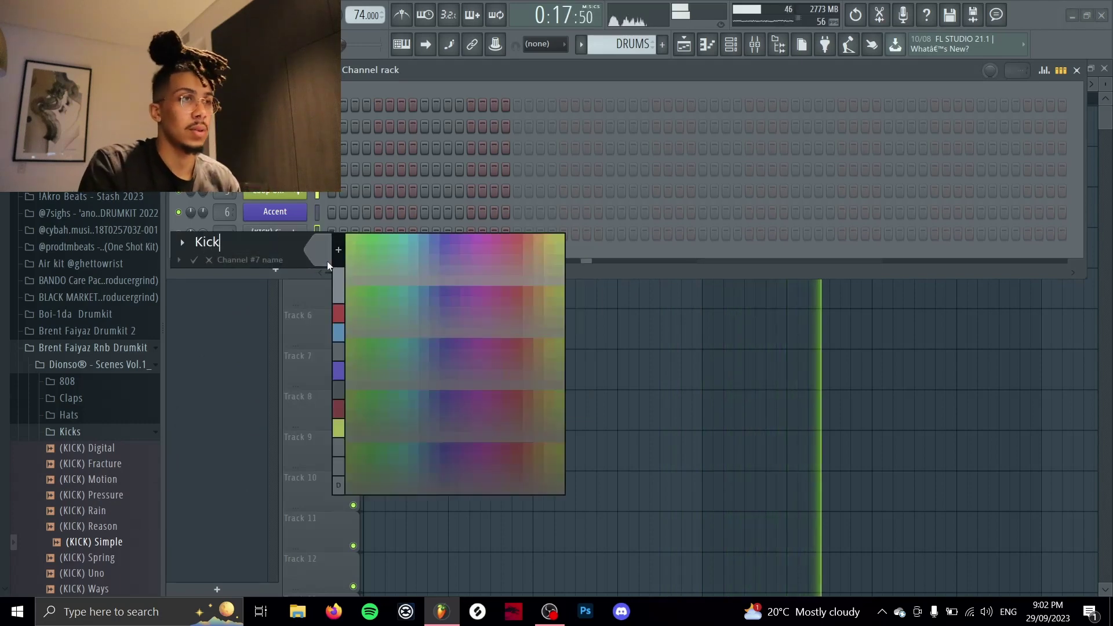
left_click(339, 311)
left_click(194, 260)
key("space")
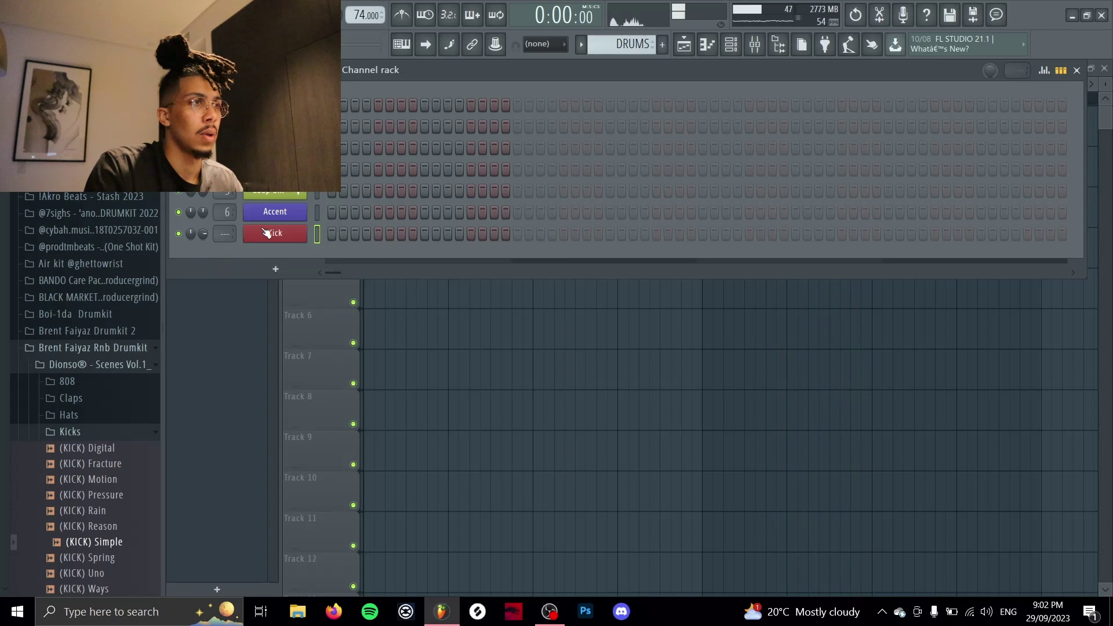
Step: Place kicks on steps 1, 4 and 7 of the Kick channel in the DRUMS pattern and play it back
left_click(331, 232)
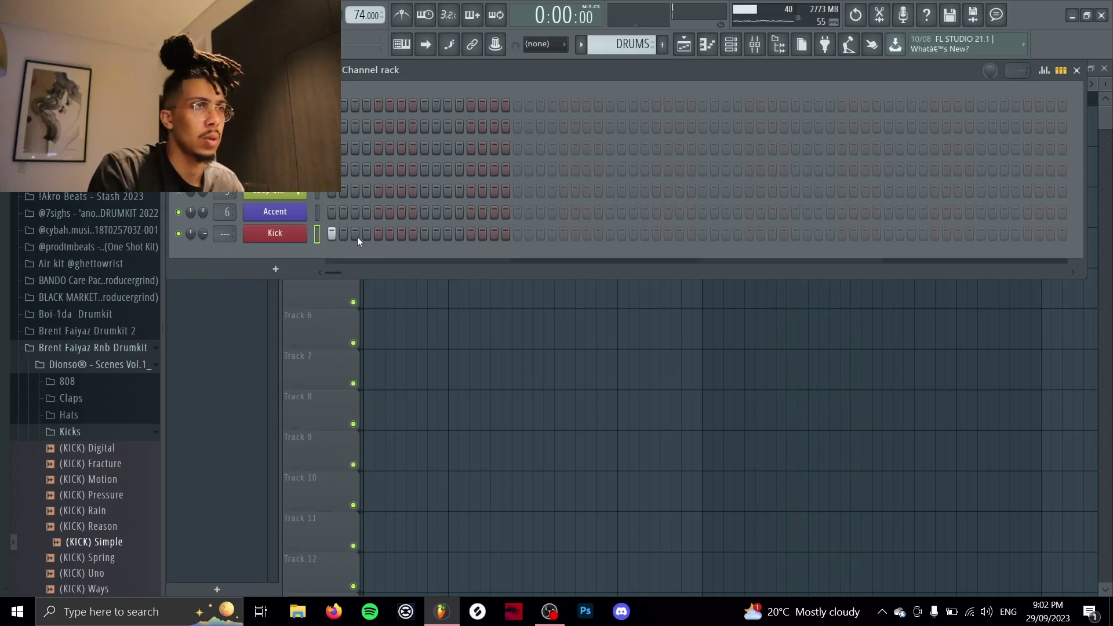
left_click(366, 234)
left_click(401, 234)
key("space")
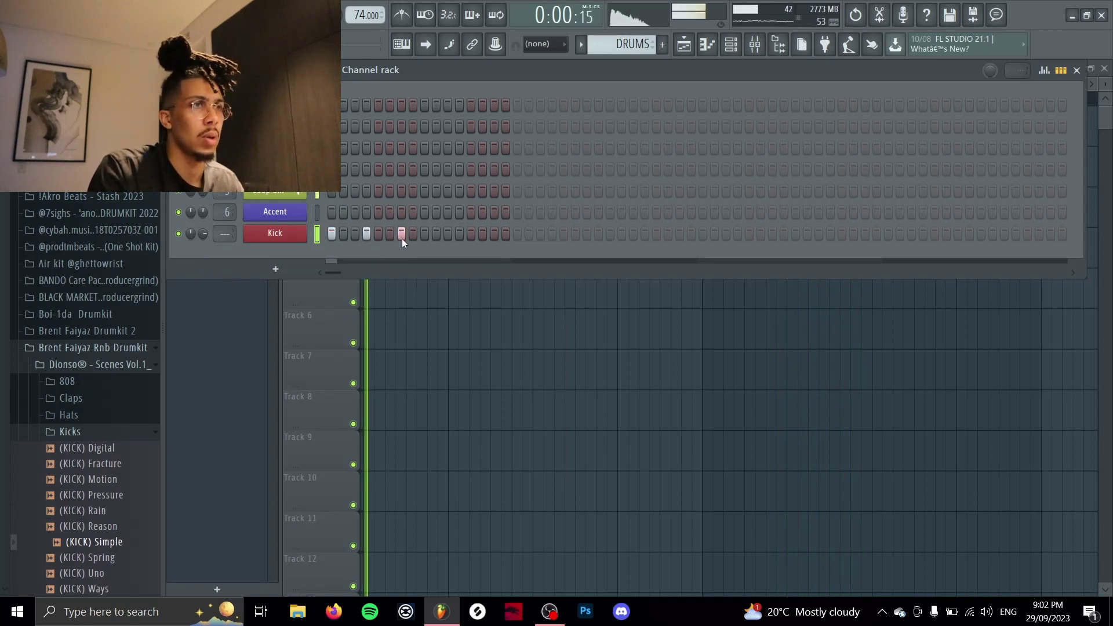
Step: Extend the Kick pattern across four bars with kicks on steps 17, 23, 33, 36, 39, 49, 55 and 59
left_click(518, 233)
left_click(586, 234)
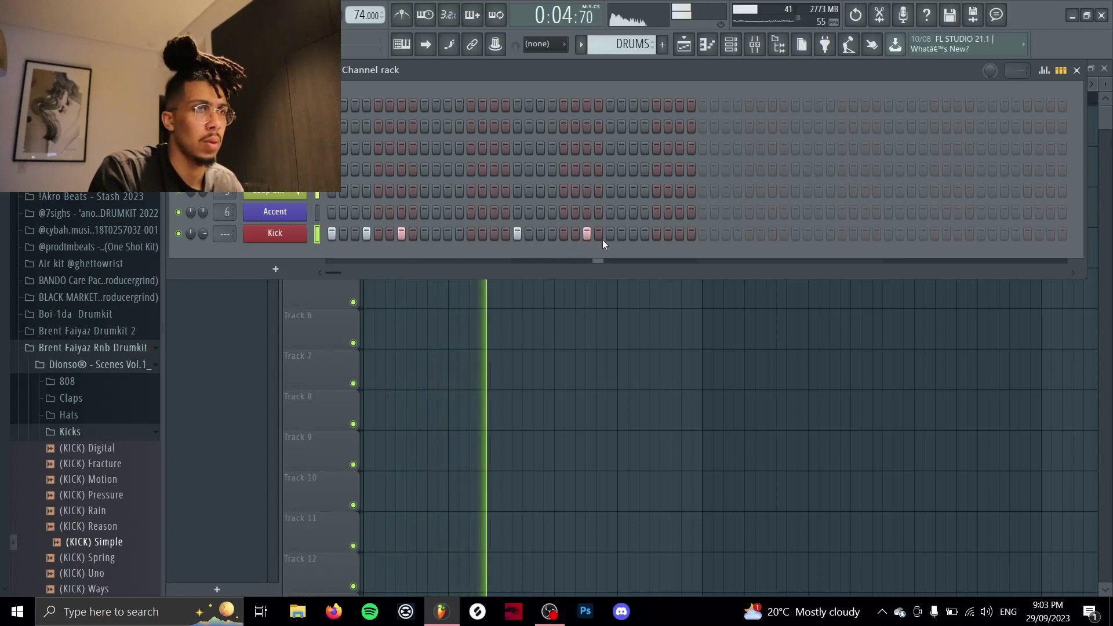
left_click(702, 234)
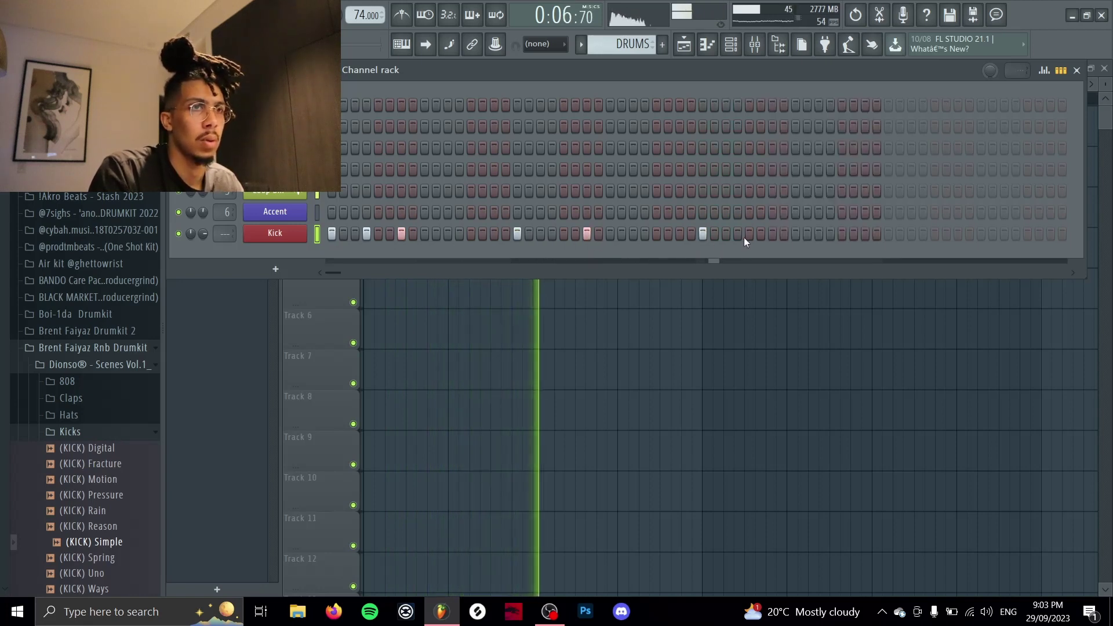
left_click(737, 234)
left_click(772, 234)
left_click(888, 233)
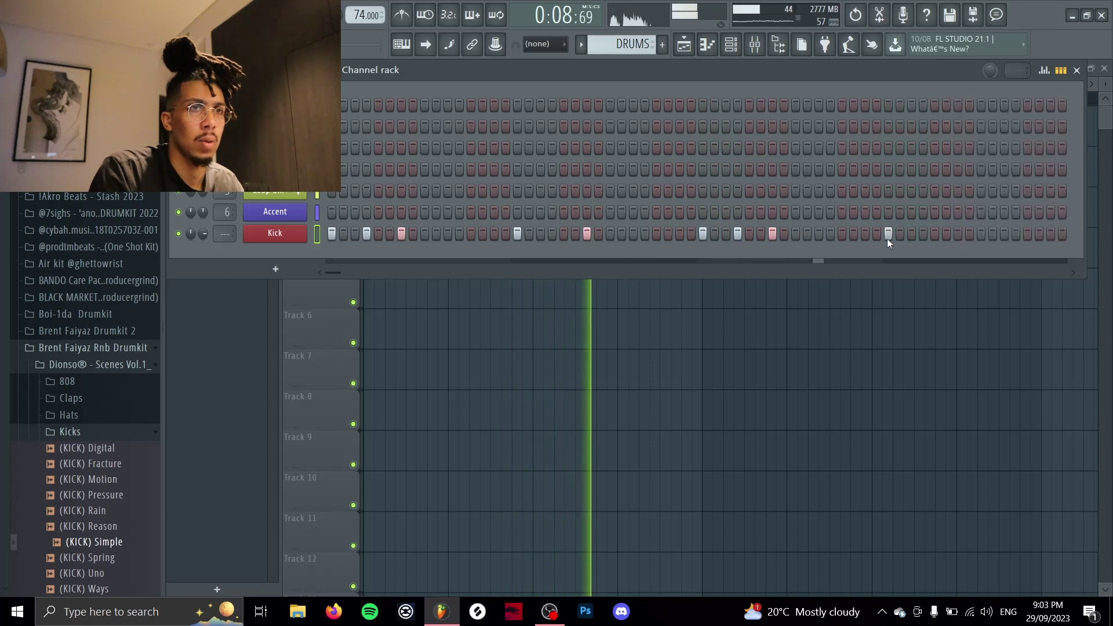
left_click(957, 234)
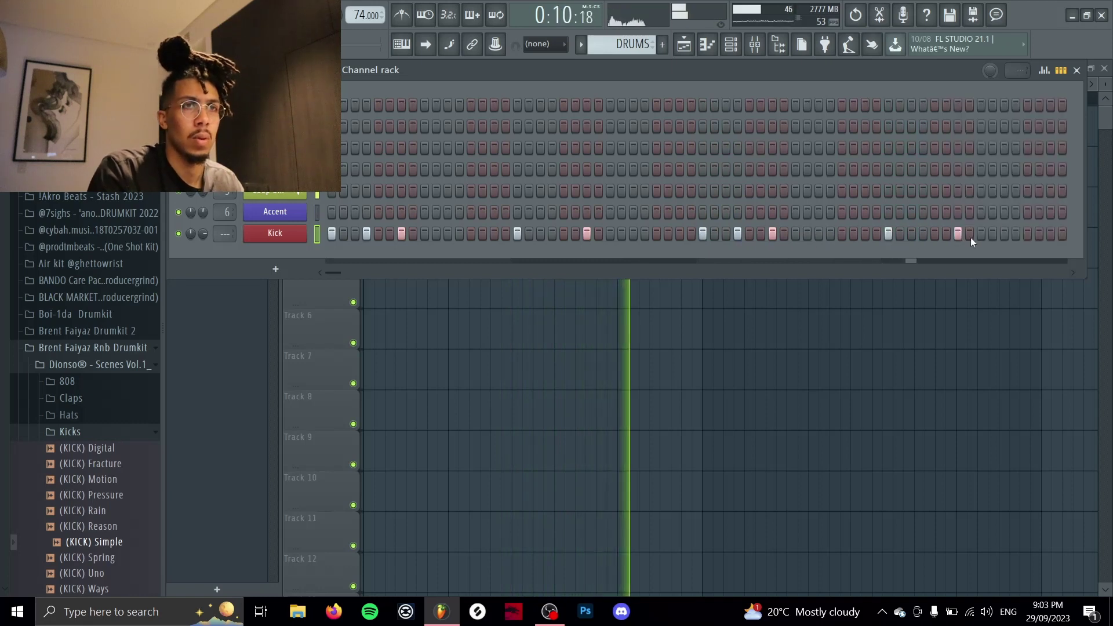
left_click(1005, 234)
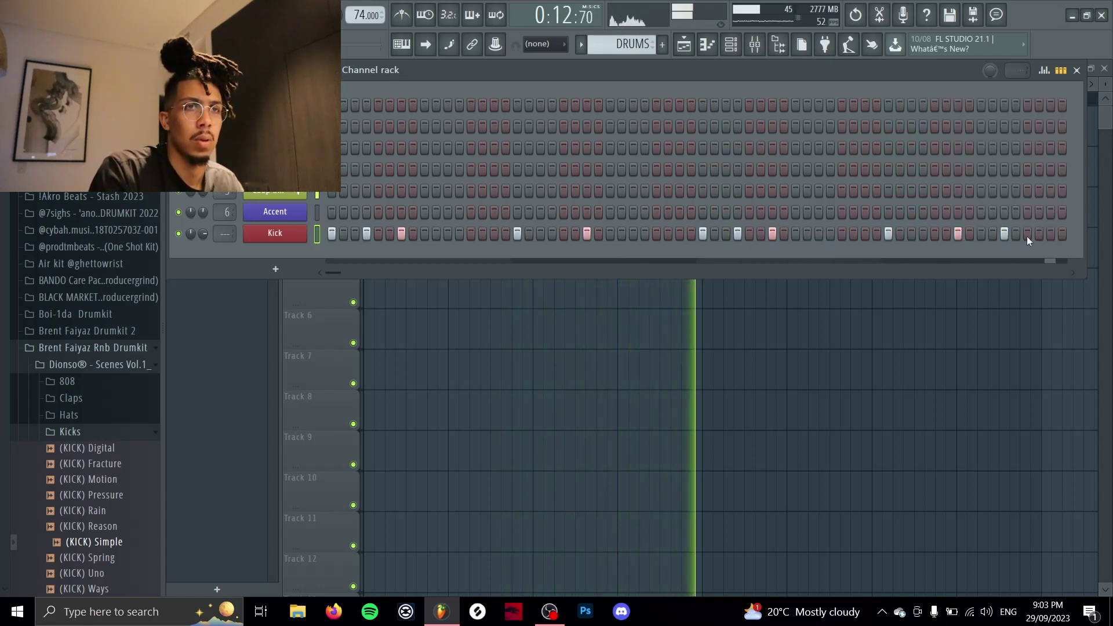
right_click(300, 234)
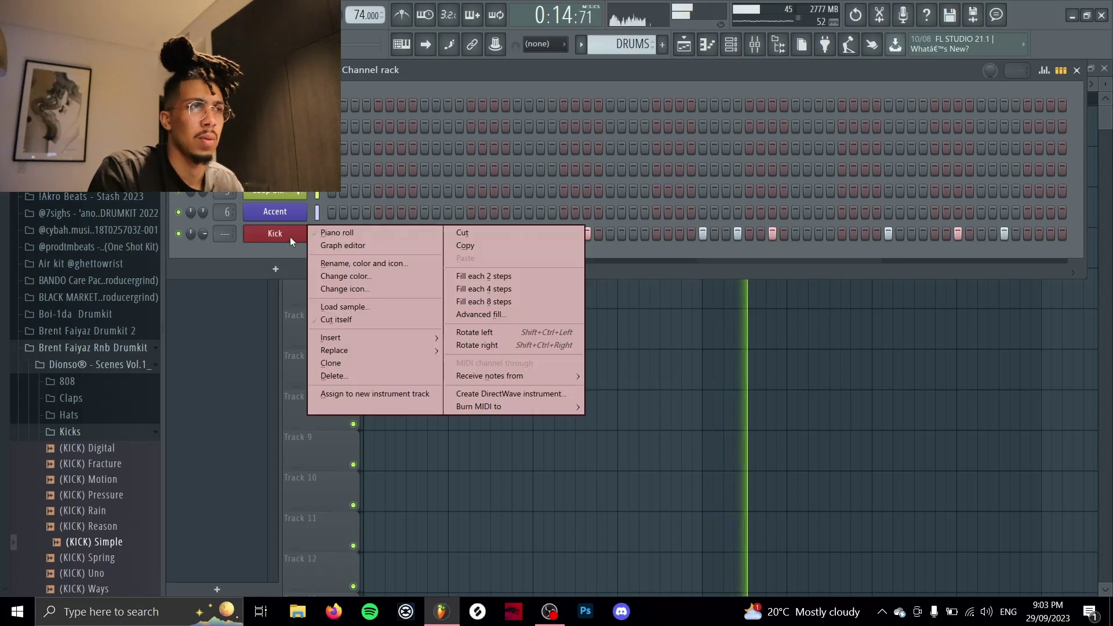
left_click(268, 262)
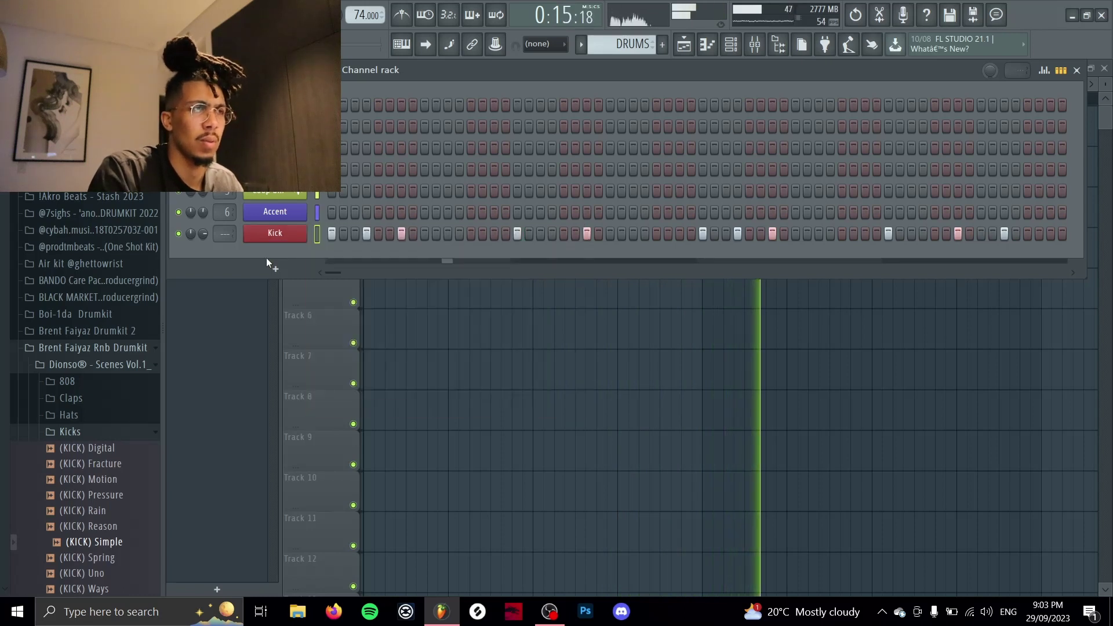
Step: Close the Kicks samples and open the 3. hihat > hh folder of Brent Faiyaz Drumkit 2
left_click(109, 433)
left_click(116, 347)
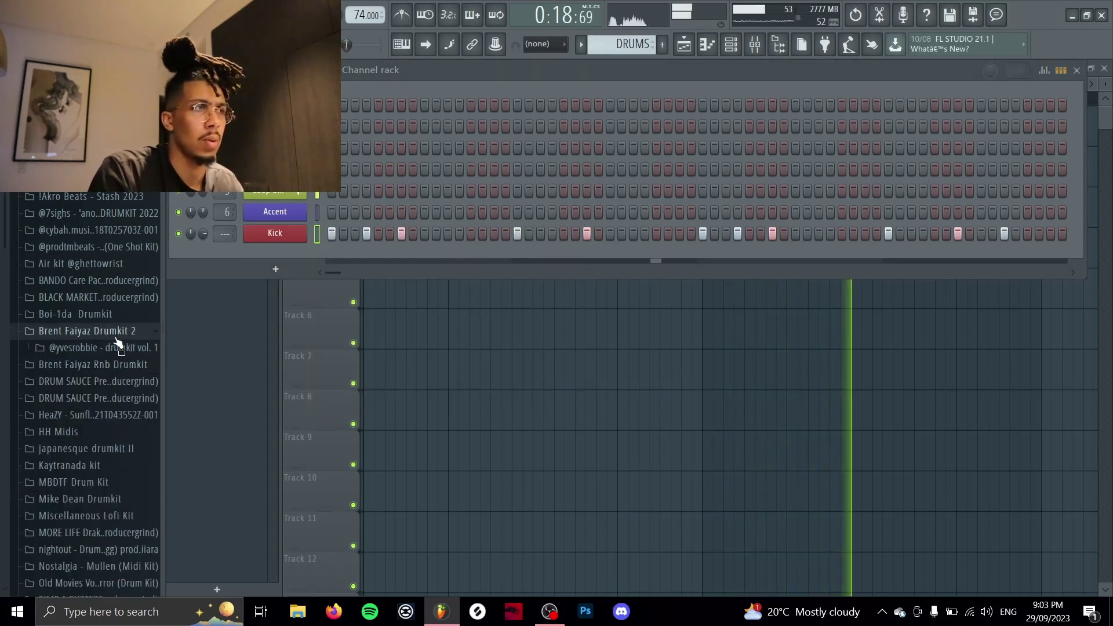
left_click(113, 348)
left_click(110, 398)
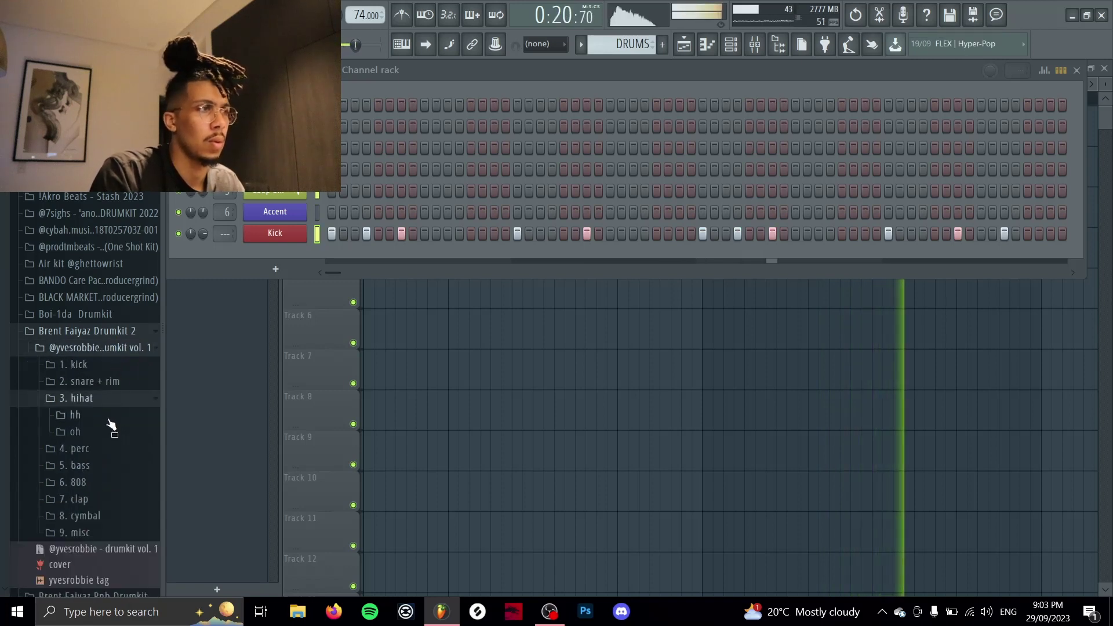
left_click(113, 418)
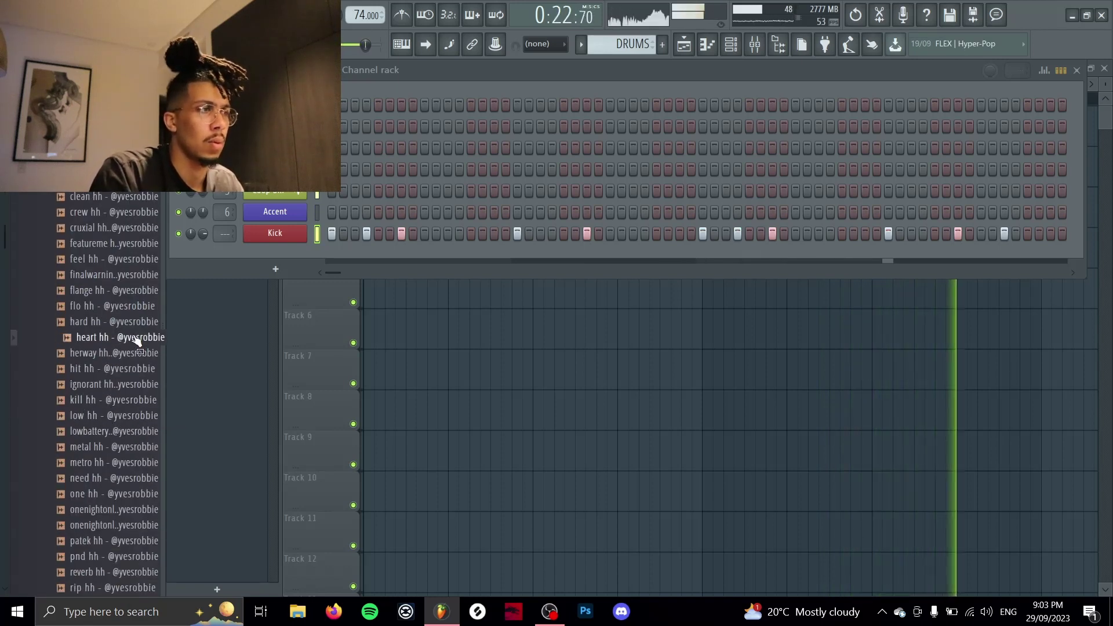
Step: Audition several closed hi-hat samples, including crew, featureme, low and metal, and add the lowbattery hh sample as a new channel
left_click(119, 275)
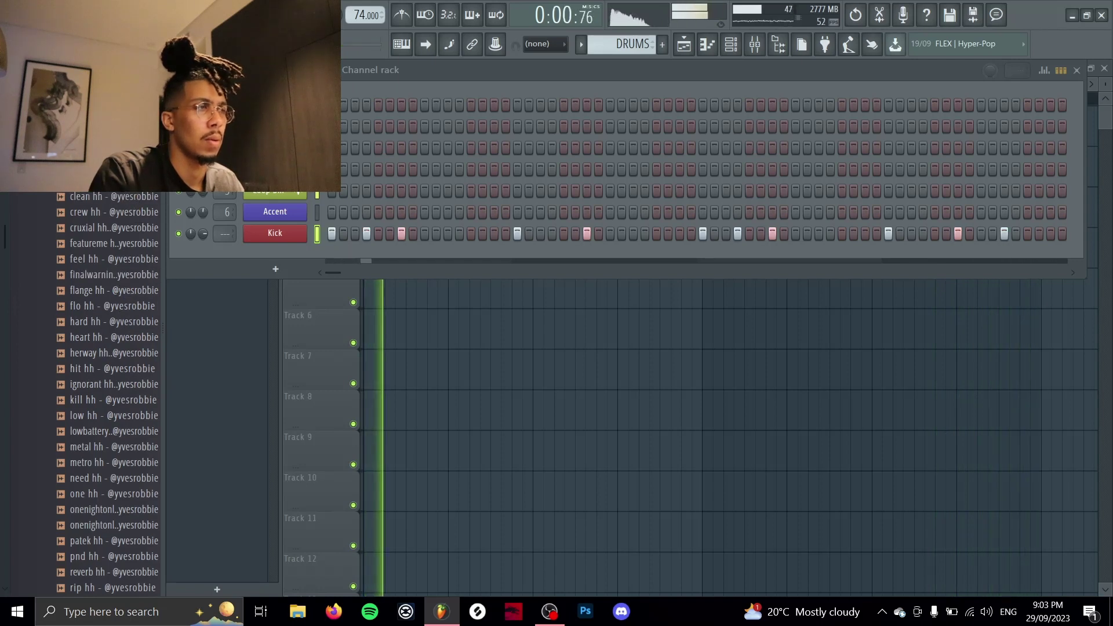
left_click(114, 211)
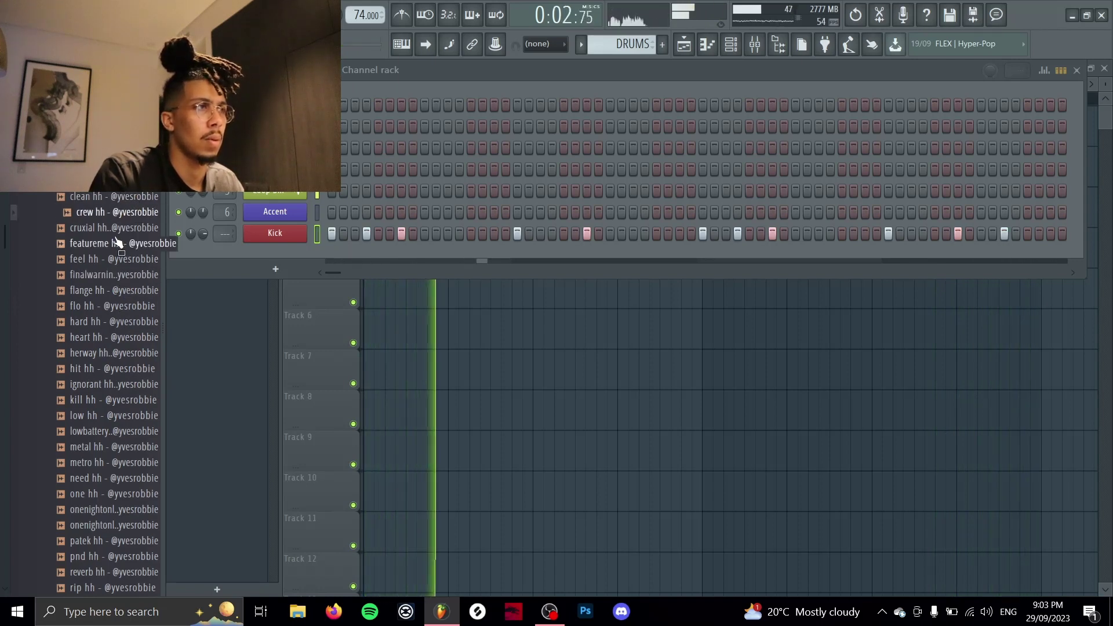
left_click(122, 243)
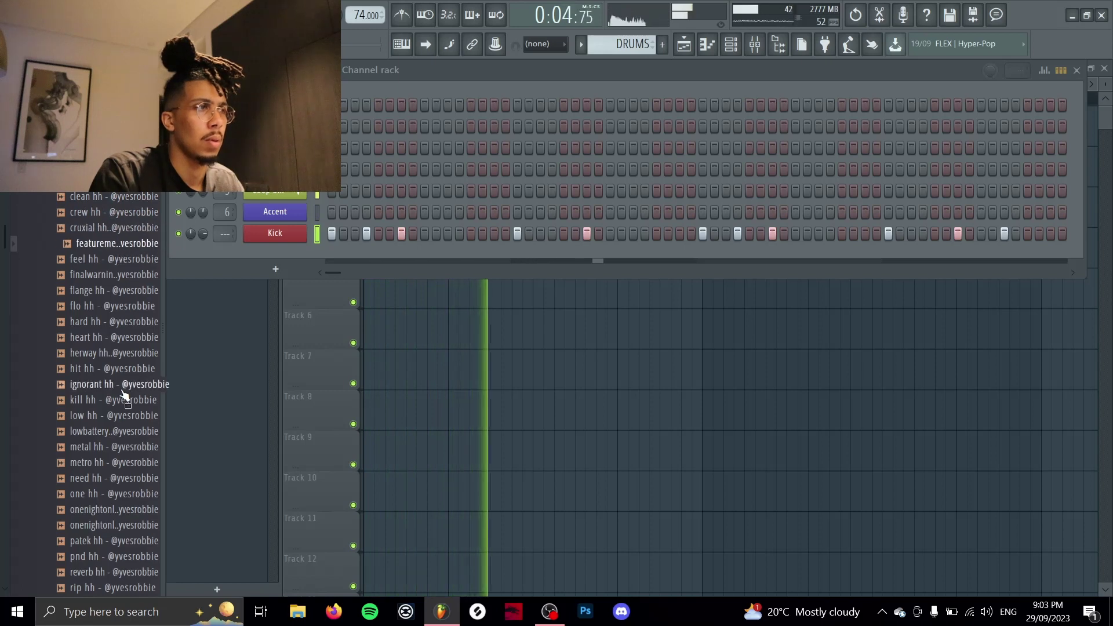
left_click(122, 416)
left_click(121, 432)
left_click(120, 446)
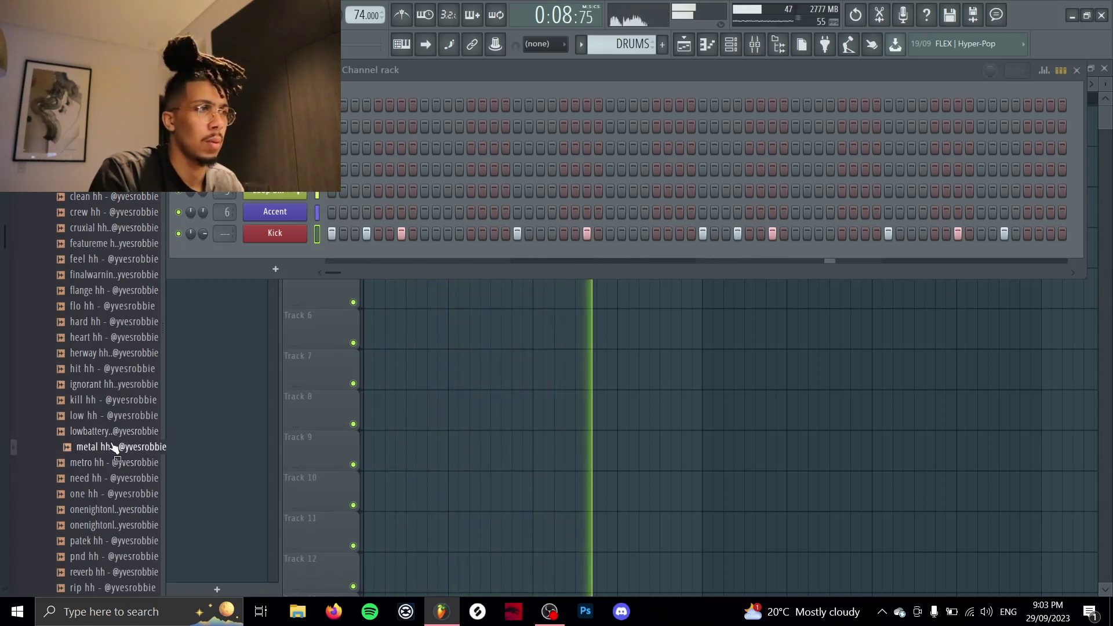
left_click_drag(116, 438, 272, 255)
Step: Rename the lowbattery hi-hat channel HH and color it the same red as the Kick channel
right_click(308, 249)
left_click(346, 297)
right_click(276, 253)
left_click(364, 285)
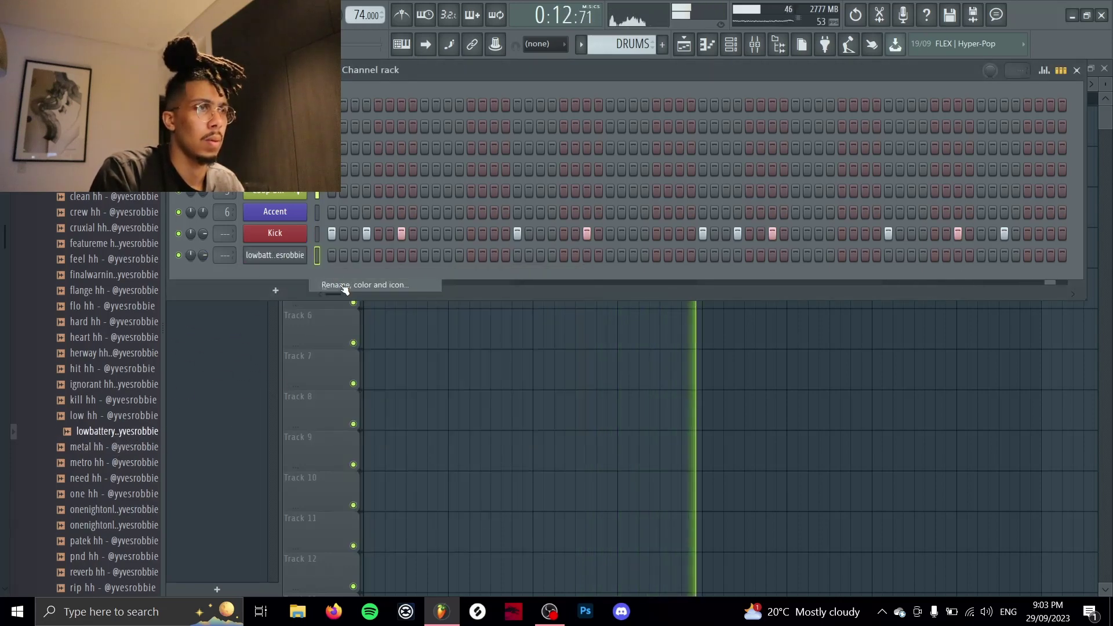
type("HH")
left_click(341, 286)
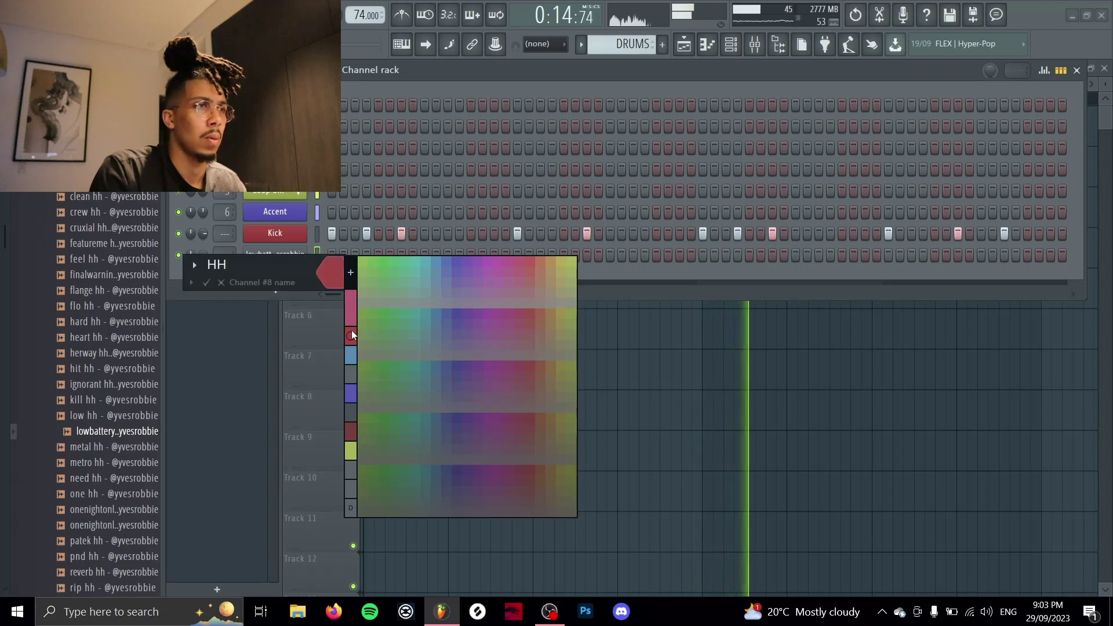
left_click(351, 329)
left_click(206, 282)
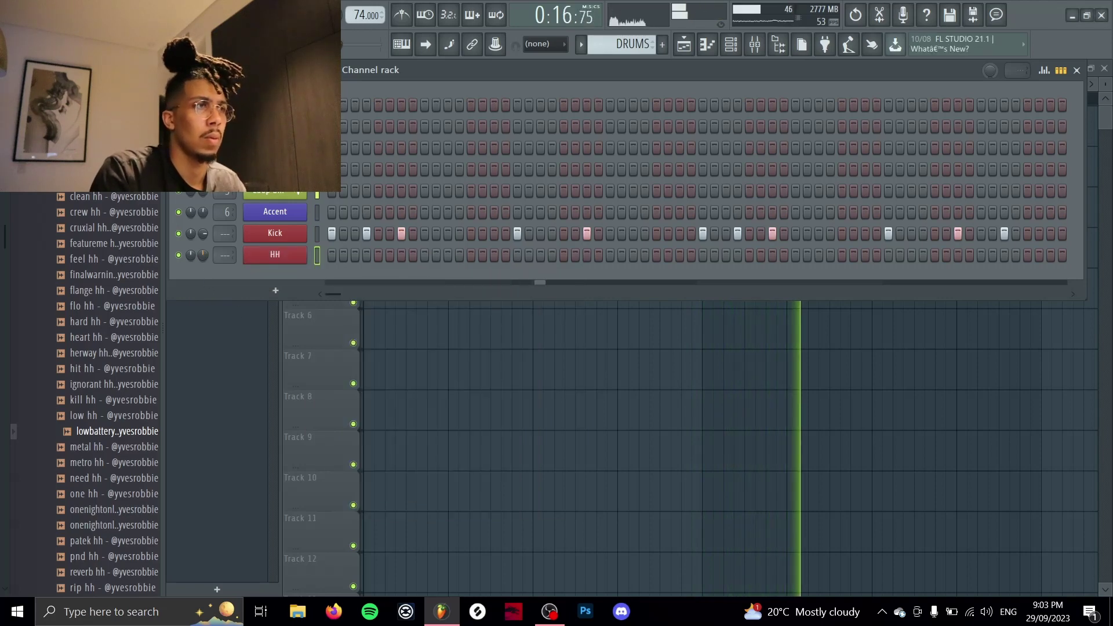
Step: Turn on Reverse polarity for the Kick channel's sample and close its settings
left_click(284, 239)
left_click(525, 256)
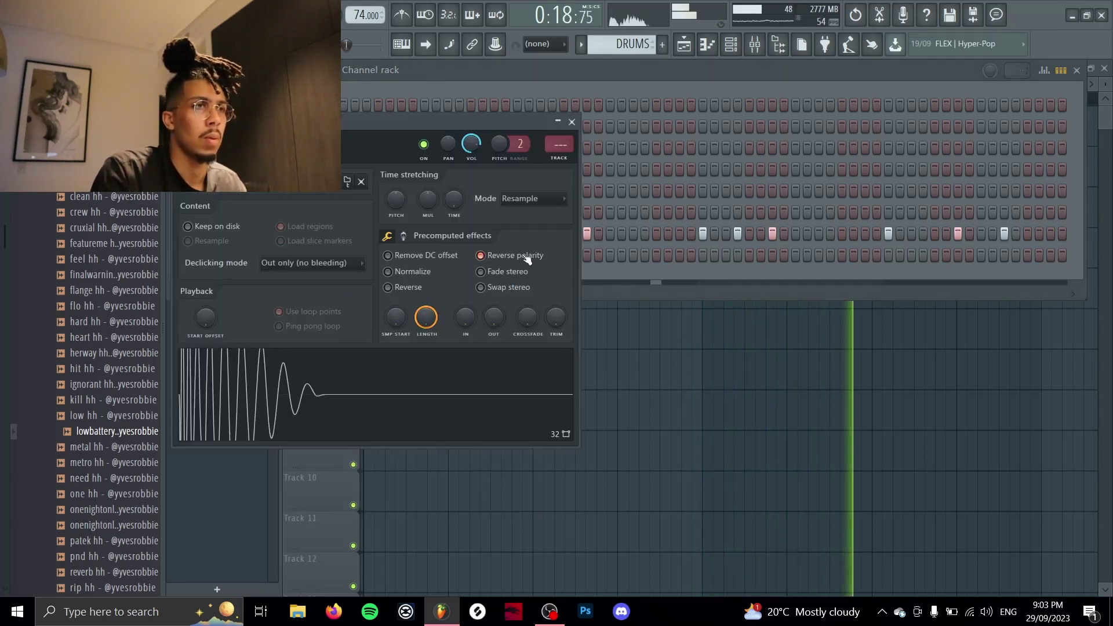
left_click(571, 122)
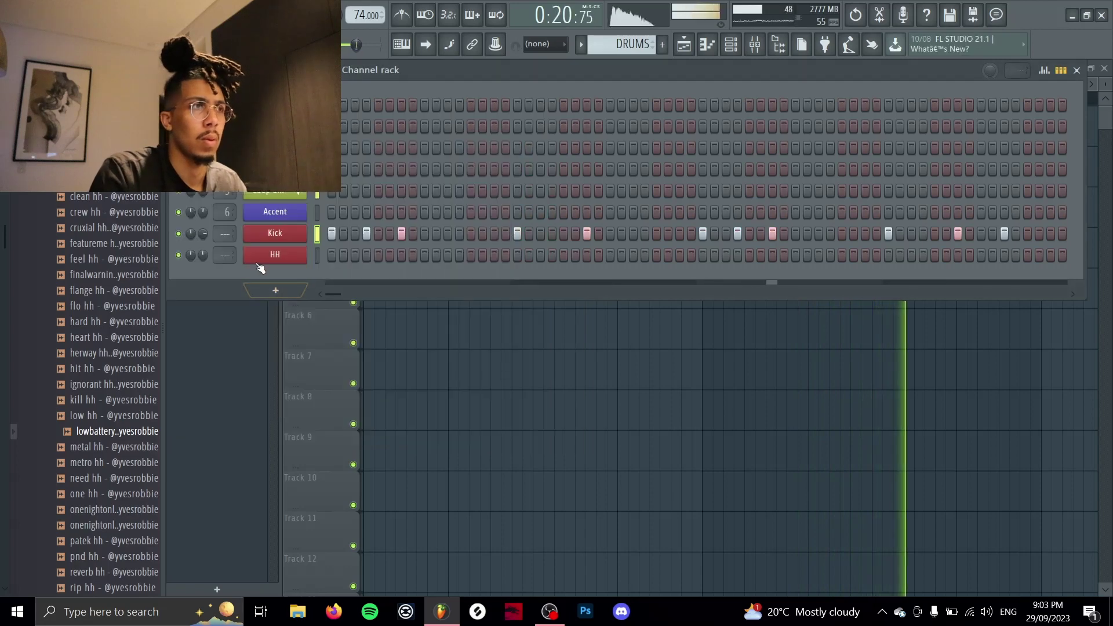
Step: Check the kicks in the piano roll, and fill bars 1 to 4 of HH with C5 hi-hats on every step, alternating their velocity
right_click(281, 239)
left_click(336, 232)
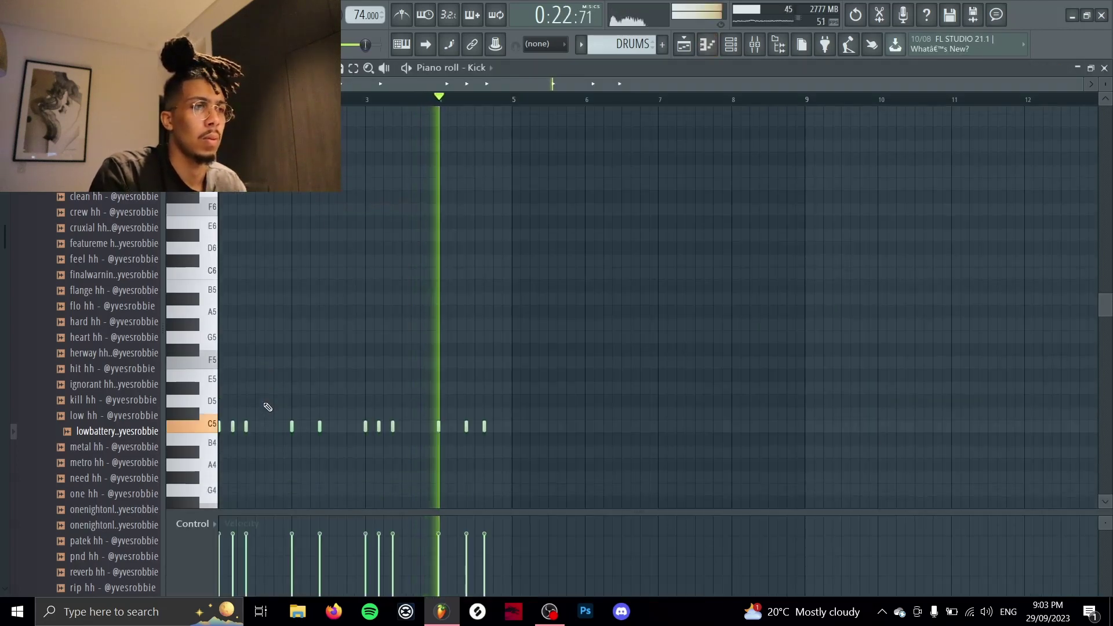
key("ctrl+a")
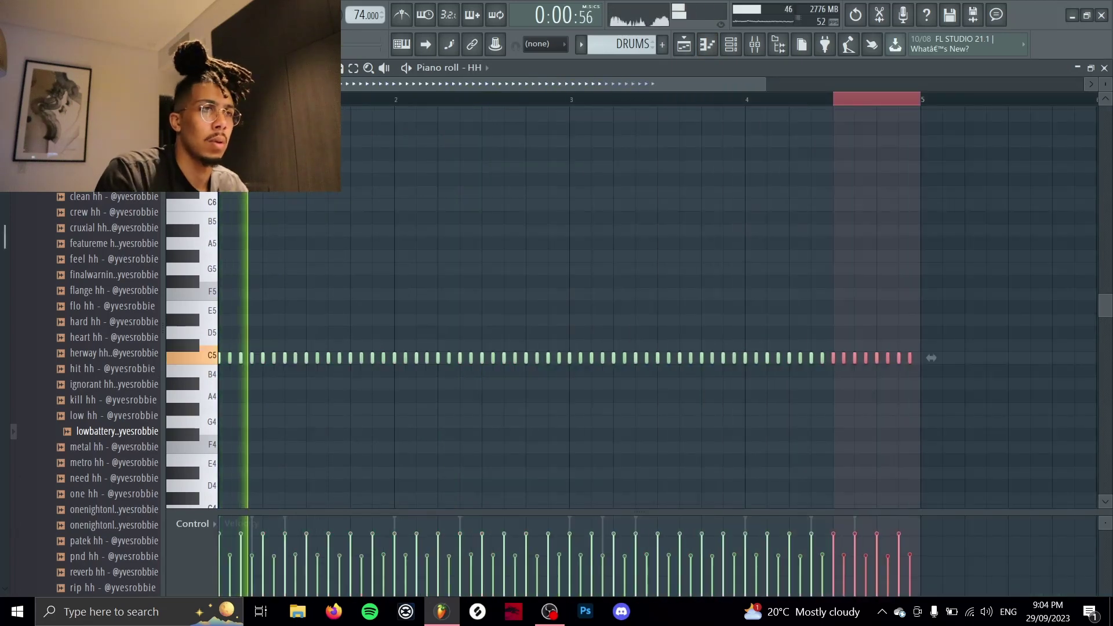
left_click(890, 103, "ctrl")
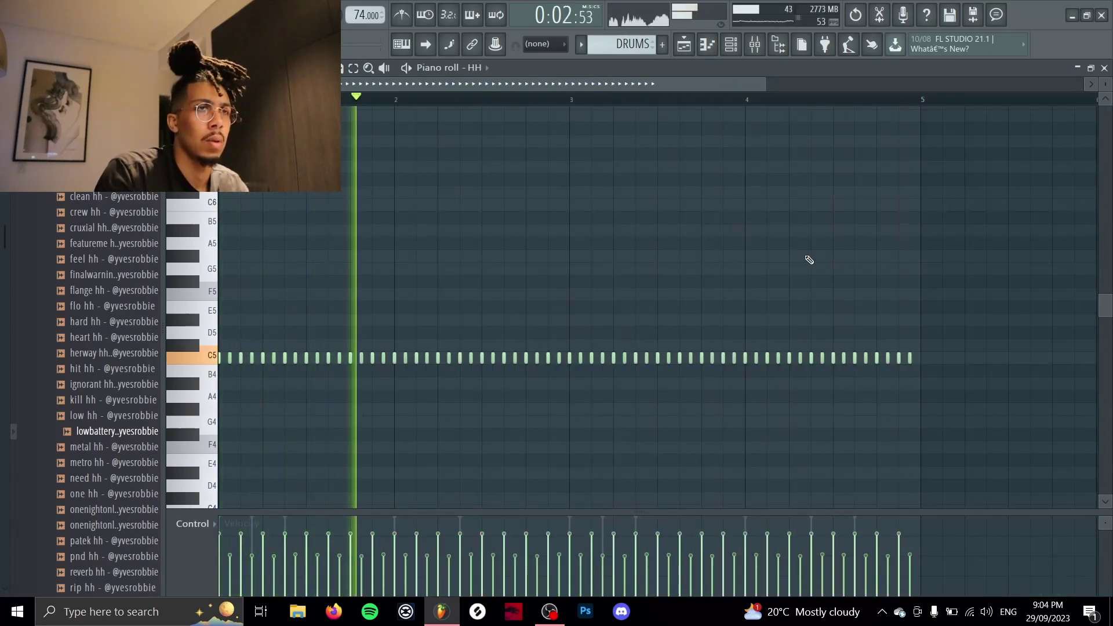
scroll(779, 286, "down", 2)
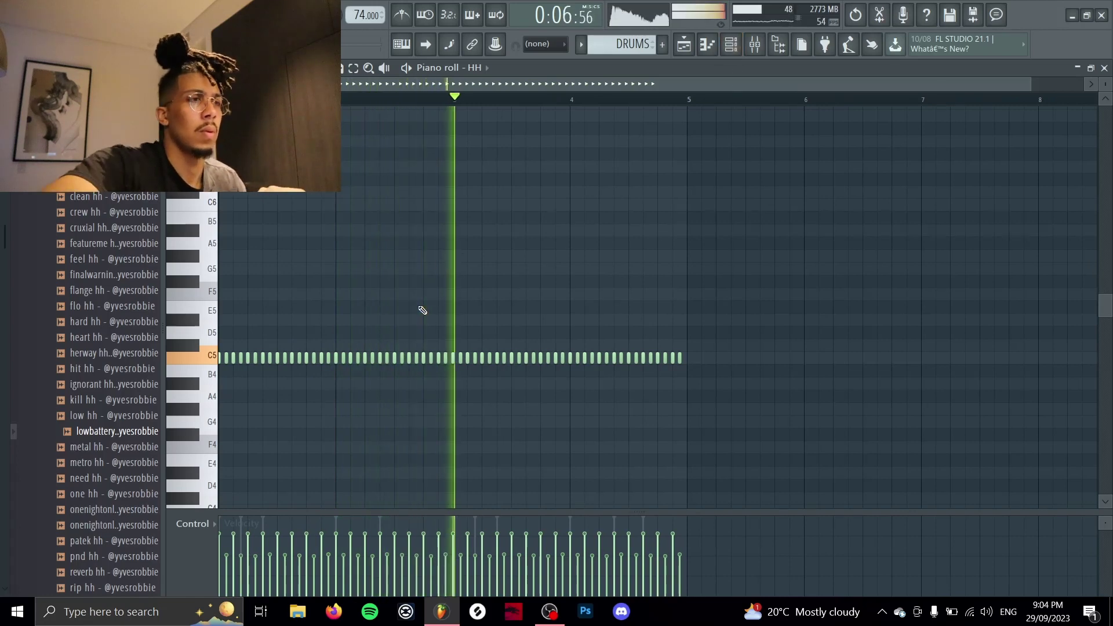
scroll(405, 295, "up", 3)
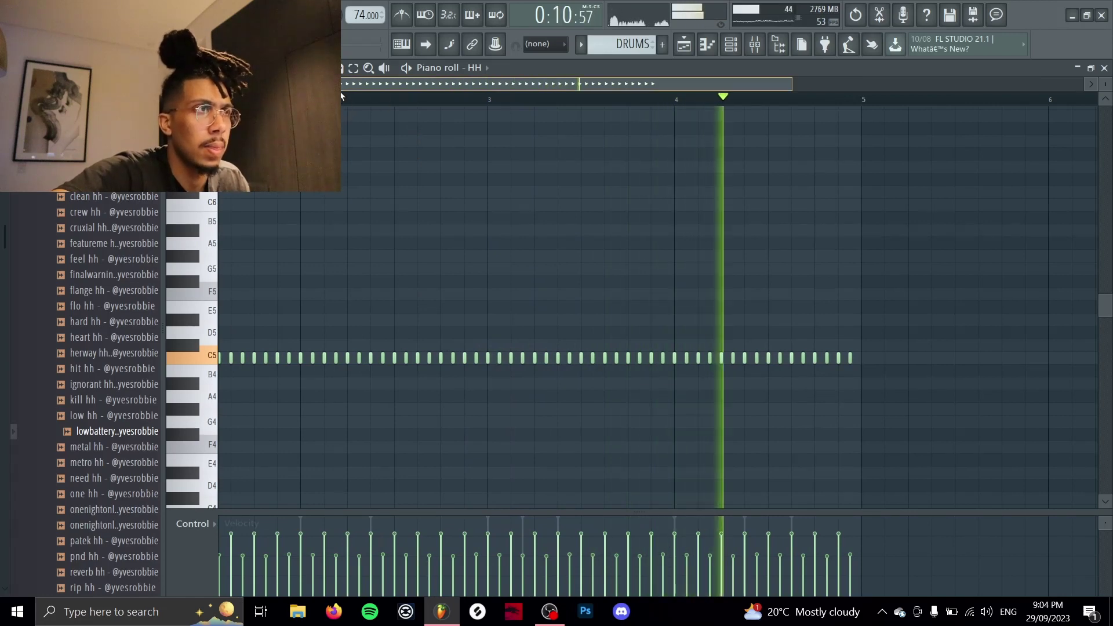
Step: Set the piano roll snap to 1/4 beat and add double-hit hi-hats at G5 in bars 1 and 3 and at F5 in bars 2 and 4
left_click_drag(316, 84, 255, 84)
left_click(205, 68)
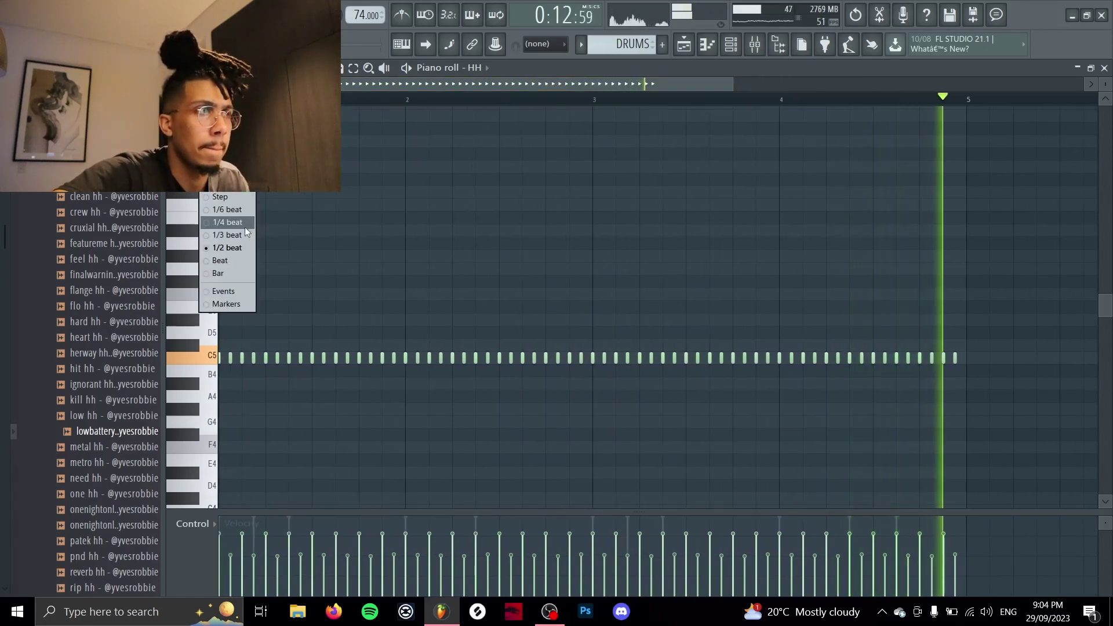
left_click(245, 227)
key("space")
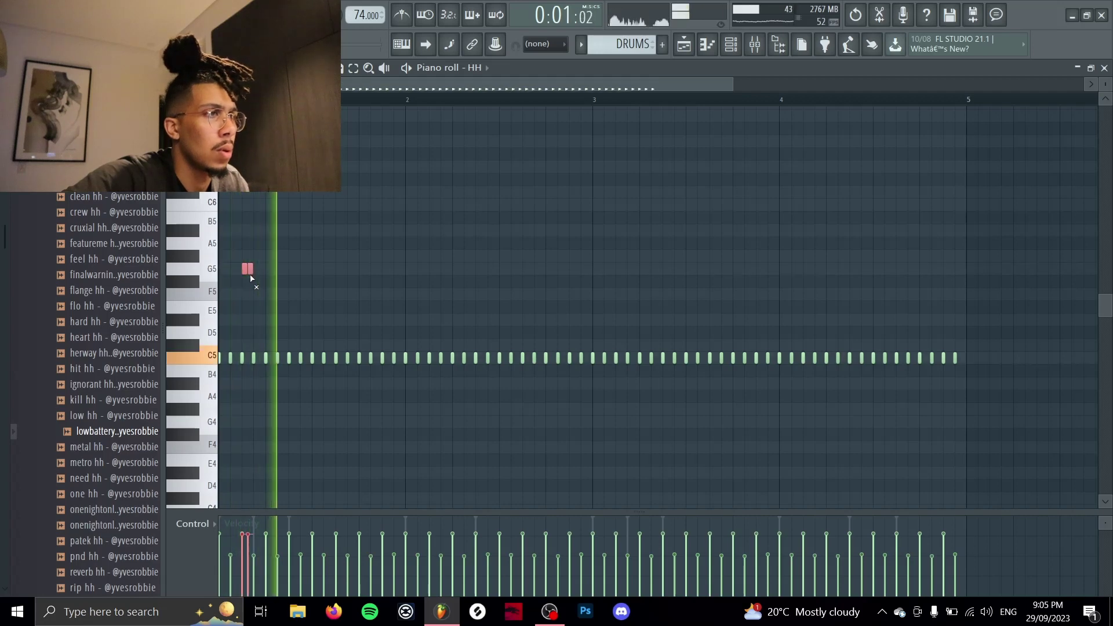
left_click(481, 294)
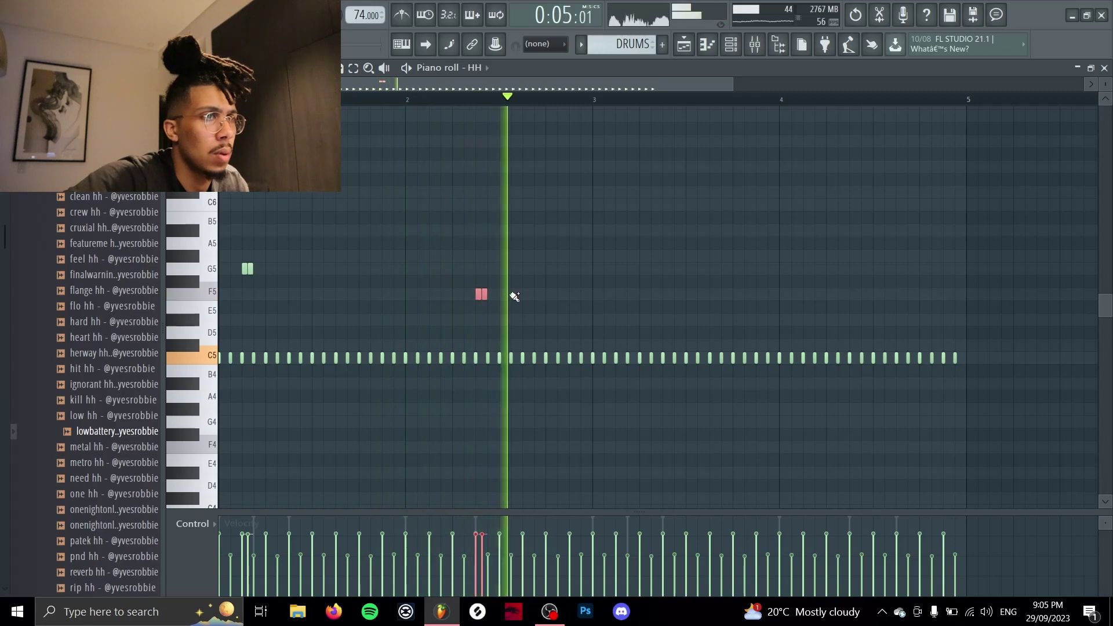
key("space")
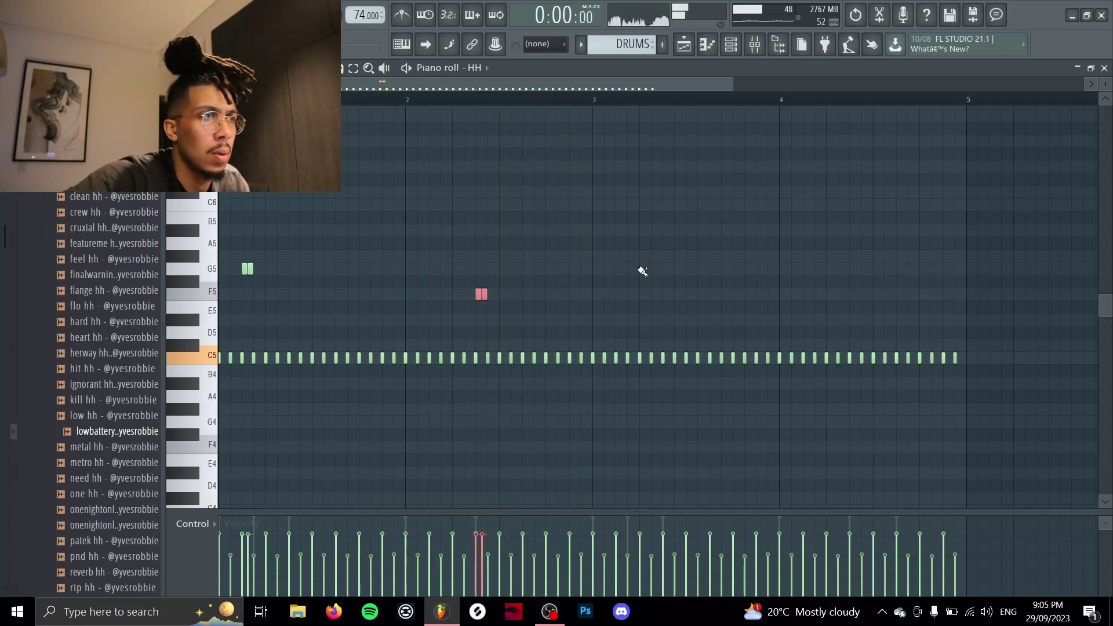
key("space")
left_click(621, 268)
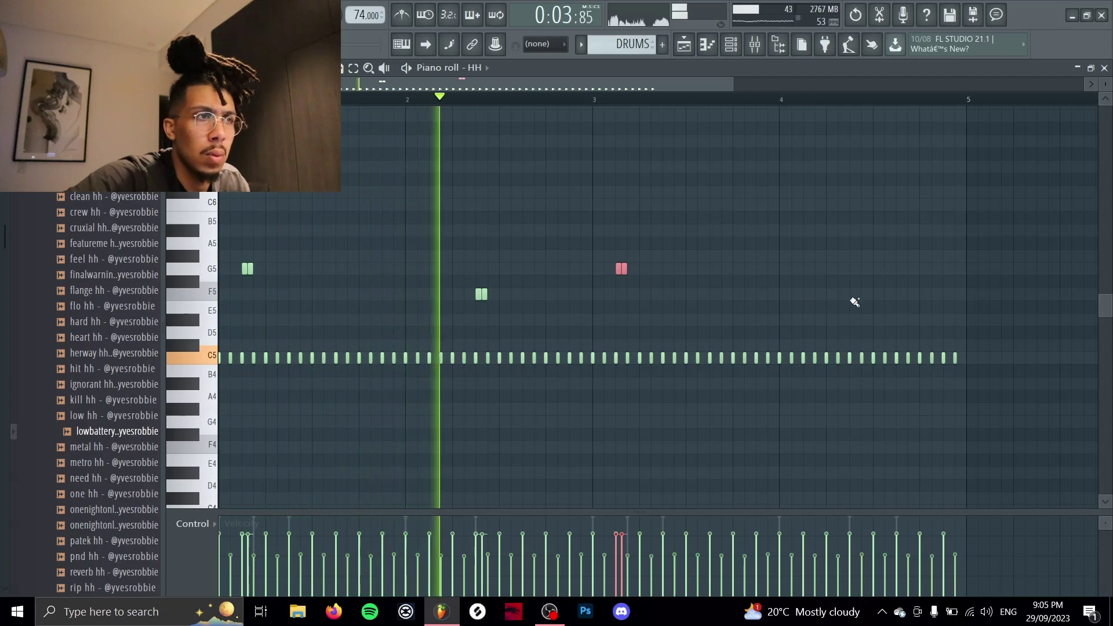
left_click(854, 294)
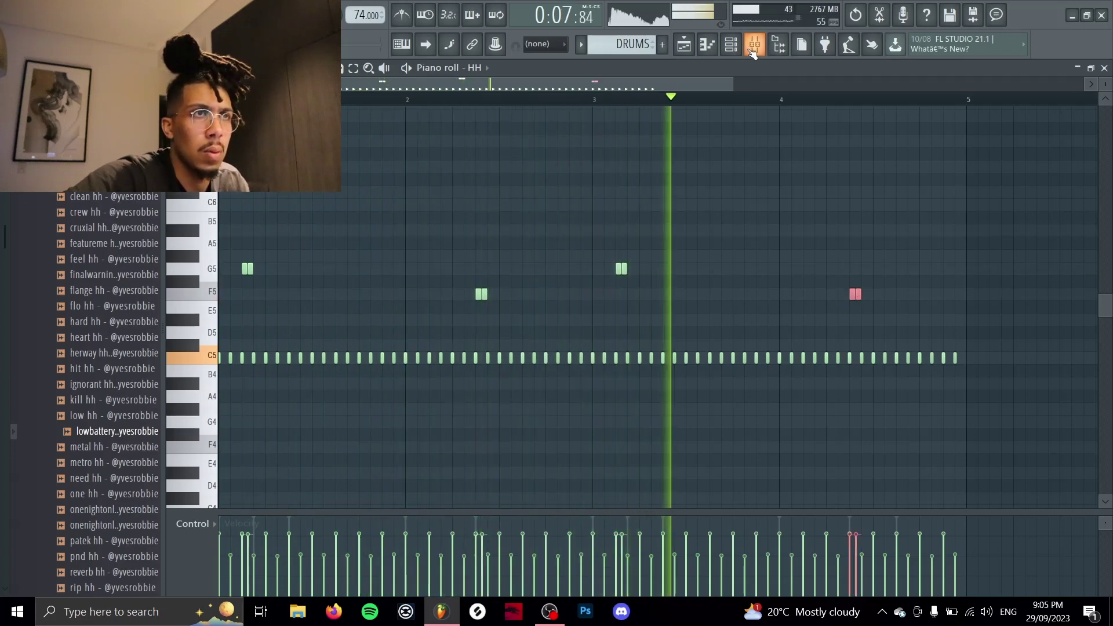
Step: Expand the drum kit's 2. snare + rim folder and add a Kick hit on step 63 of the DRUMS pattern
left_click(731, 44)
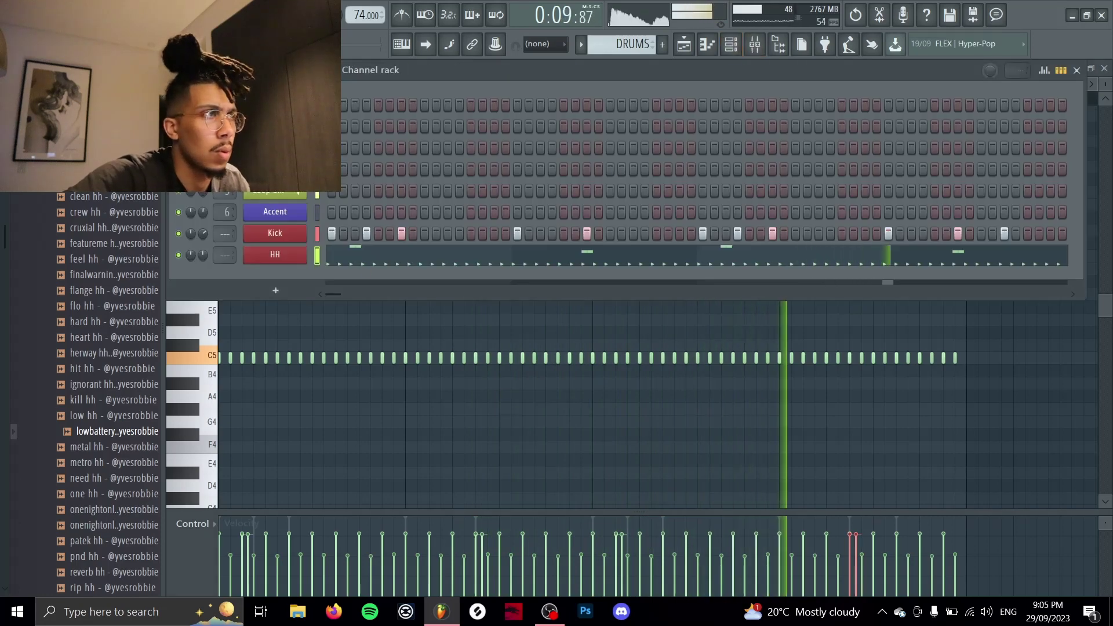
scroll(123, 232, "down", 8)
scroll(123, 232, "up", 4)
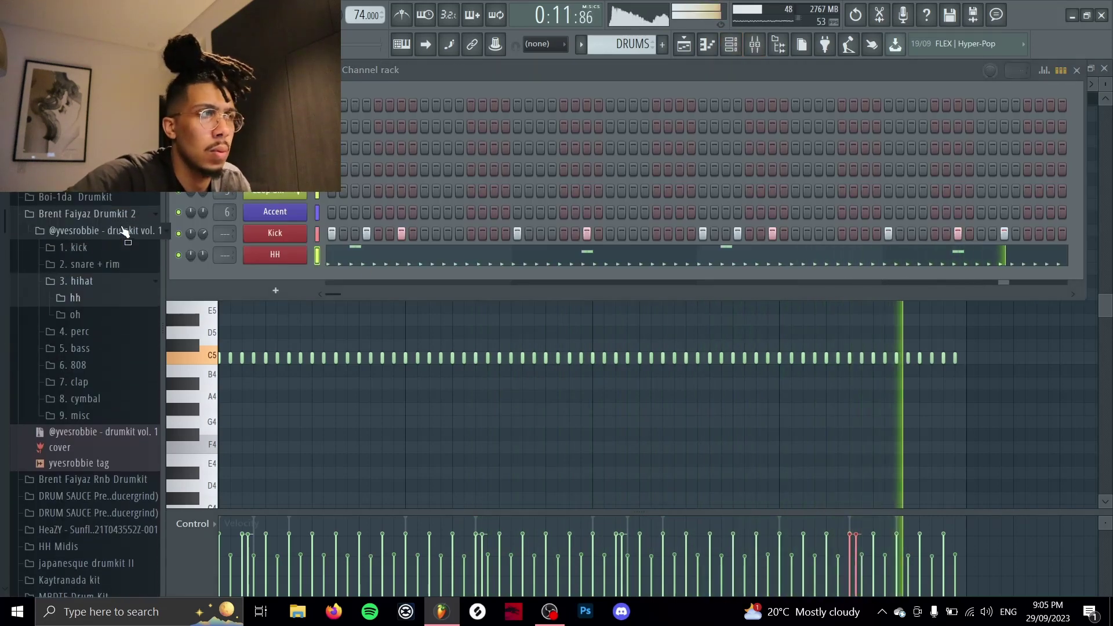
left_click(127, 265)
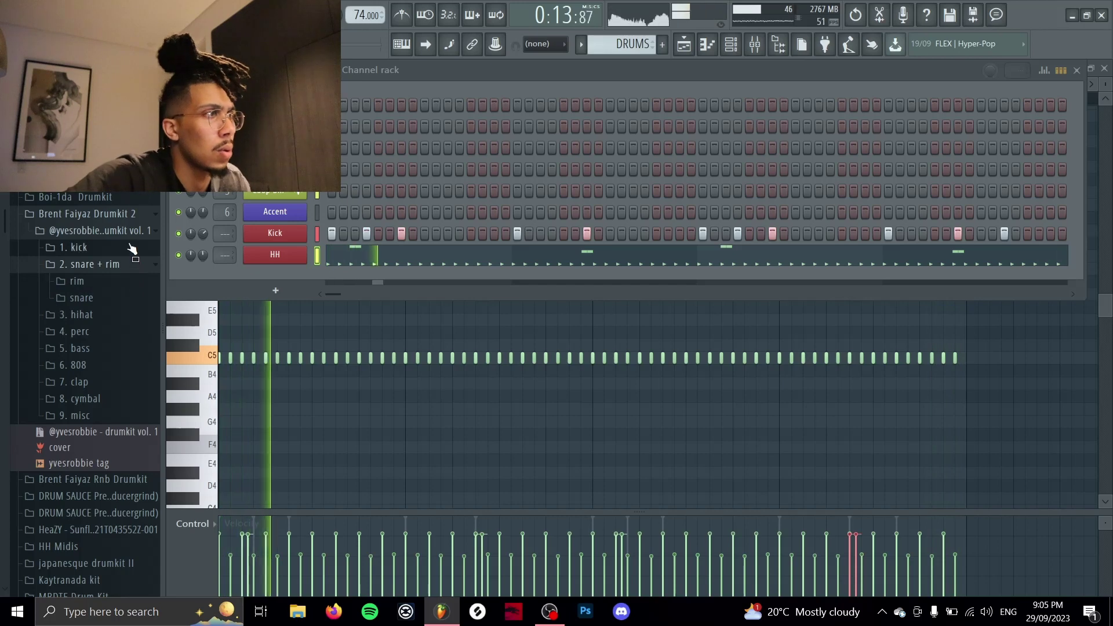
left_click(1052, 236)
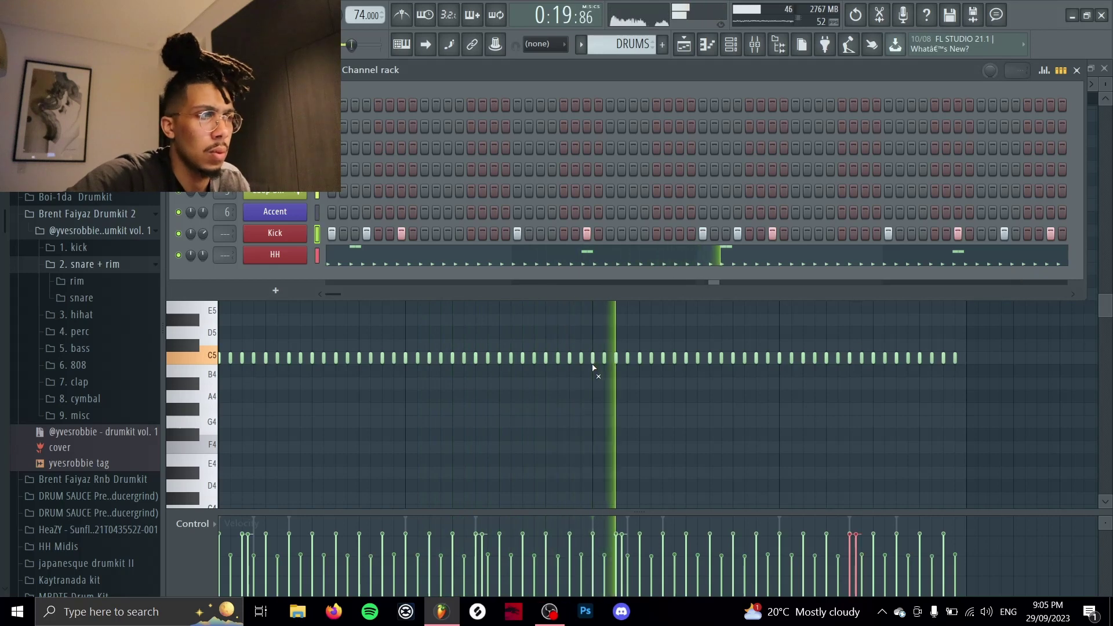
Step: Replace the snare channel's sample with the kit's often snare and rename the channel Snare
left_click(132, 382)
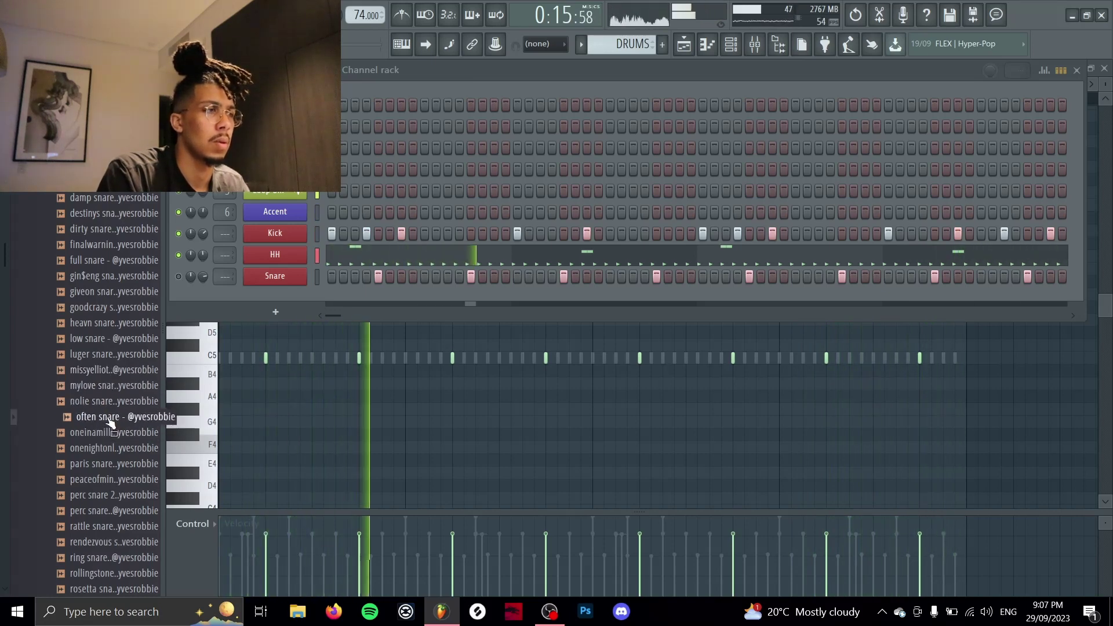
left_click_drag(106, 424, 271, 284)
right_click(272, 279)
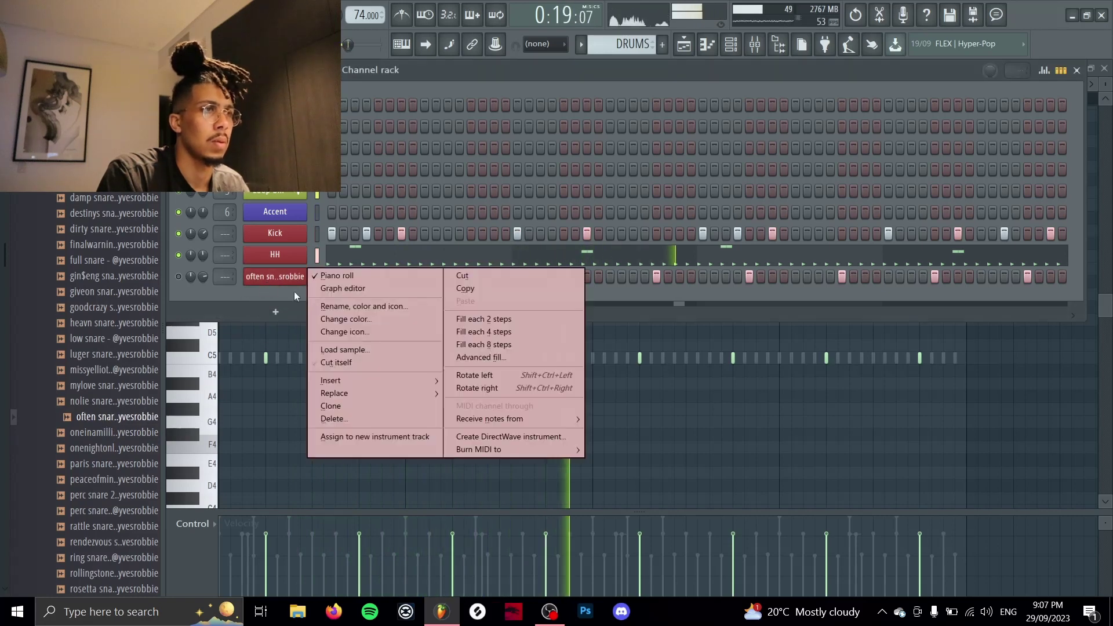
left_click(350, 312)
type("Snare")
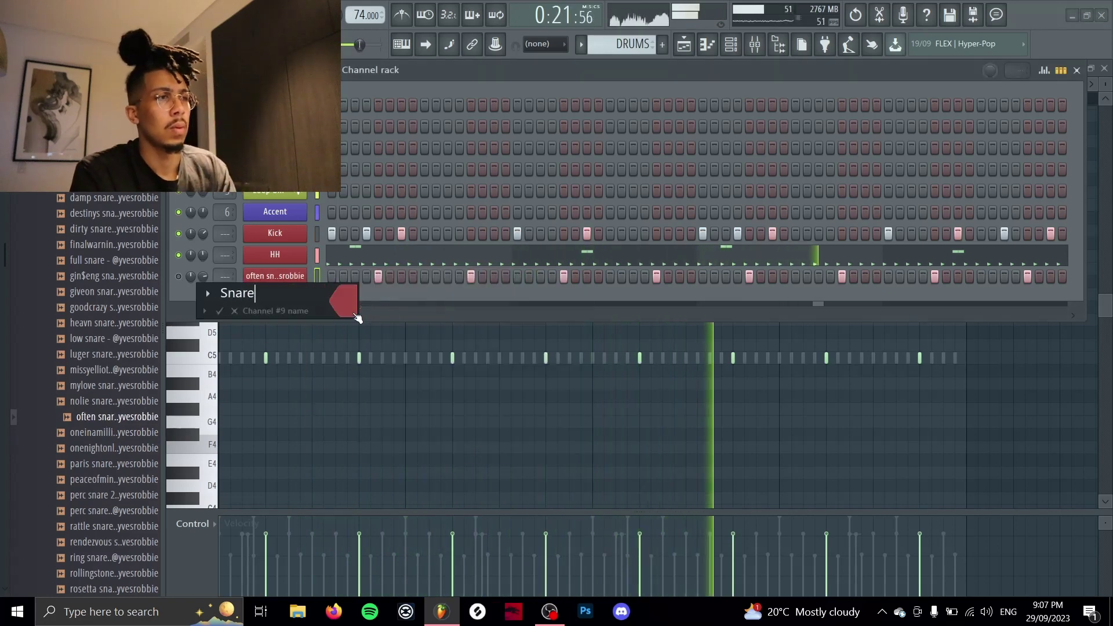
left_click(219, 312)
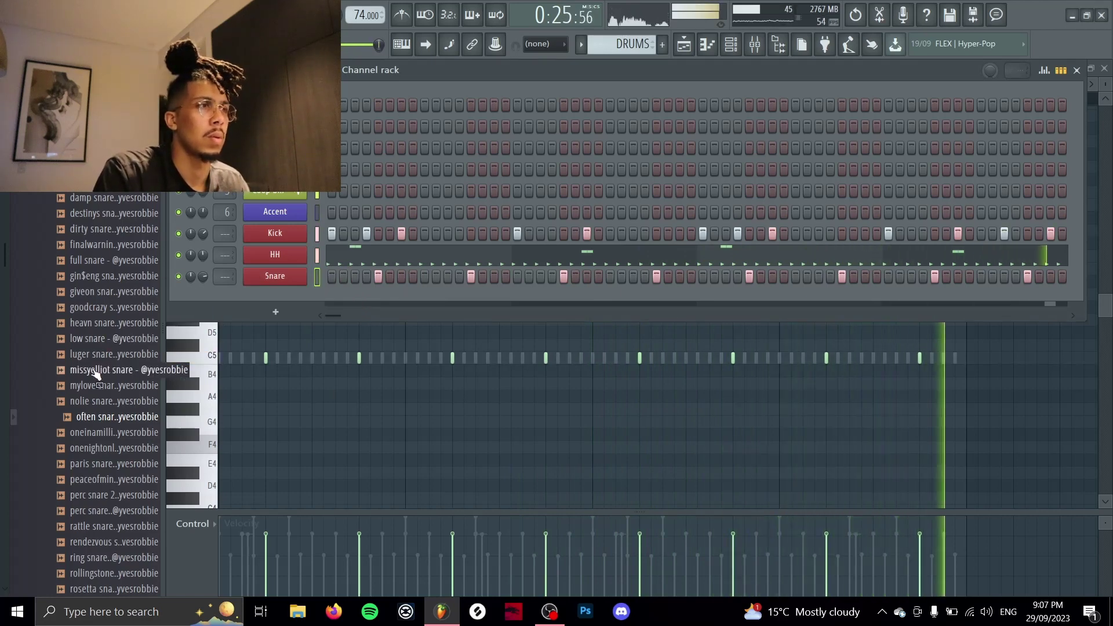
Step: Audition samples in the drum kit's 4. perc folder, including the shaker, tamb and zap percussion
scroll(98, 353, "up", 5)
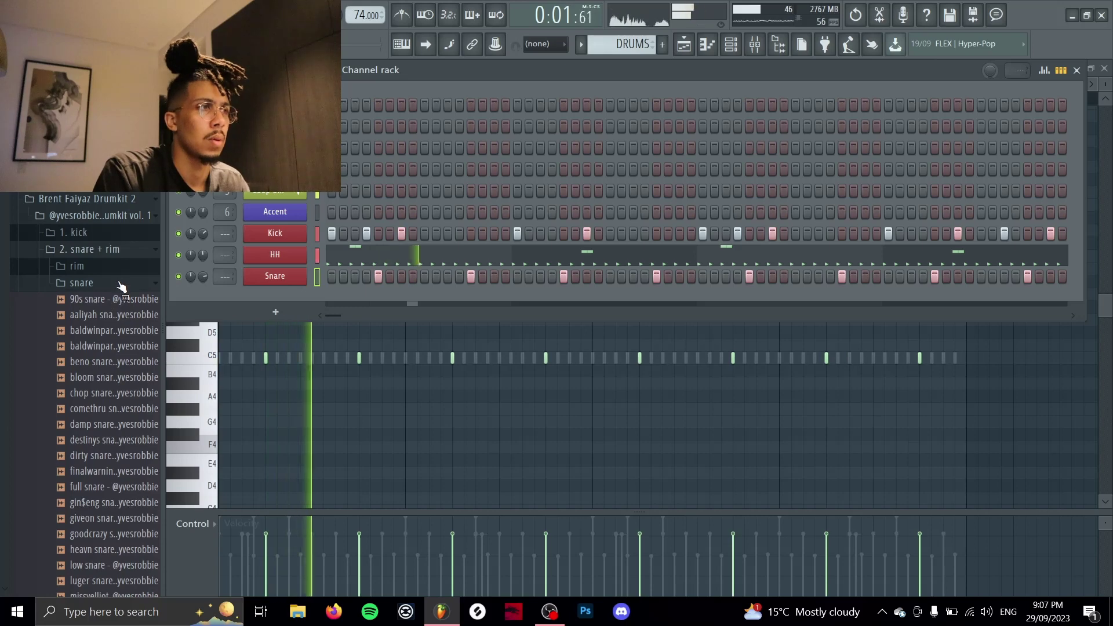
left_click(123, 254)
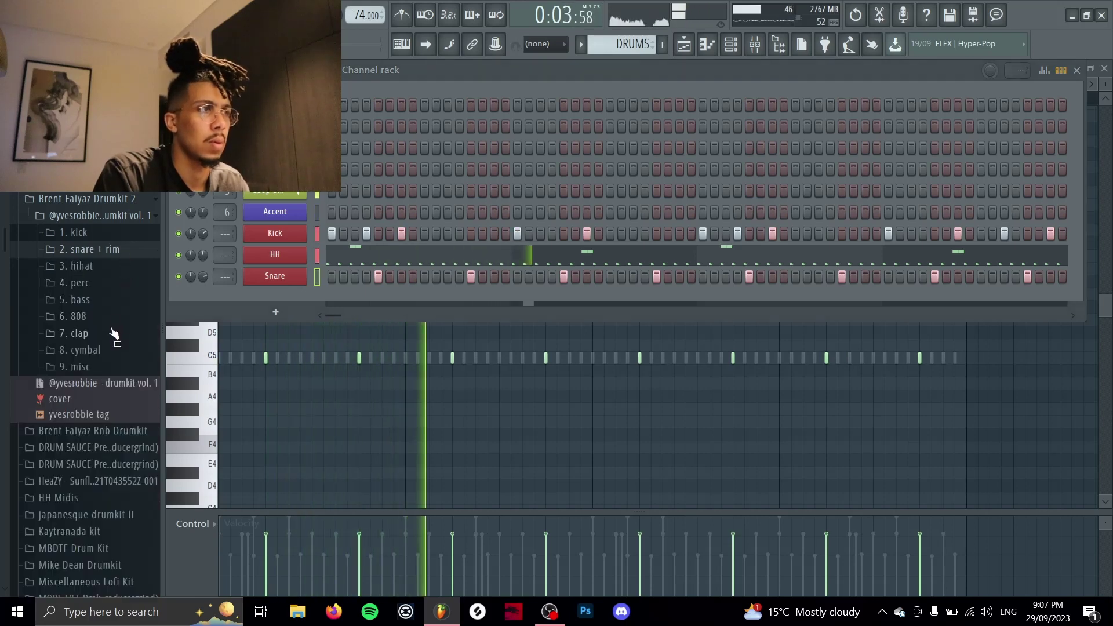
left_click(116, 282)
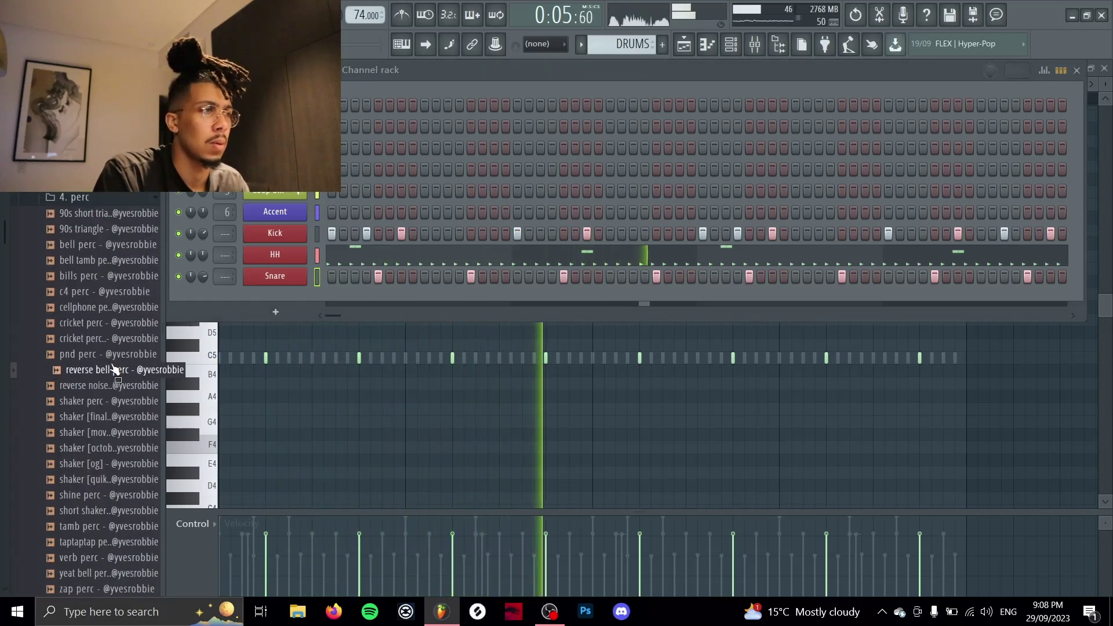
left_click(110, 384)
scroll(120, 498, "down", 5)
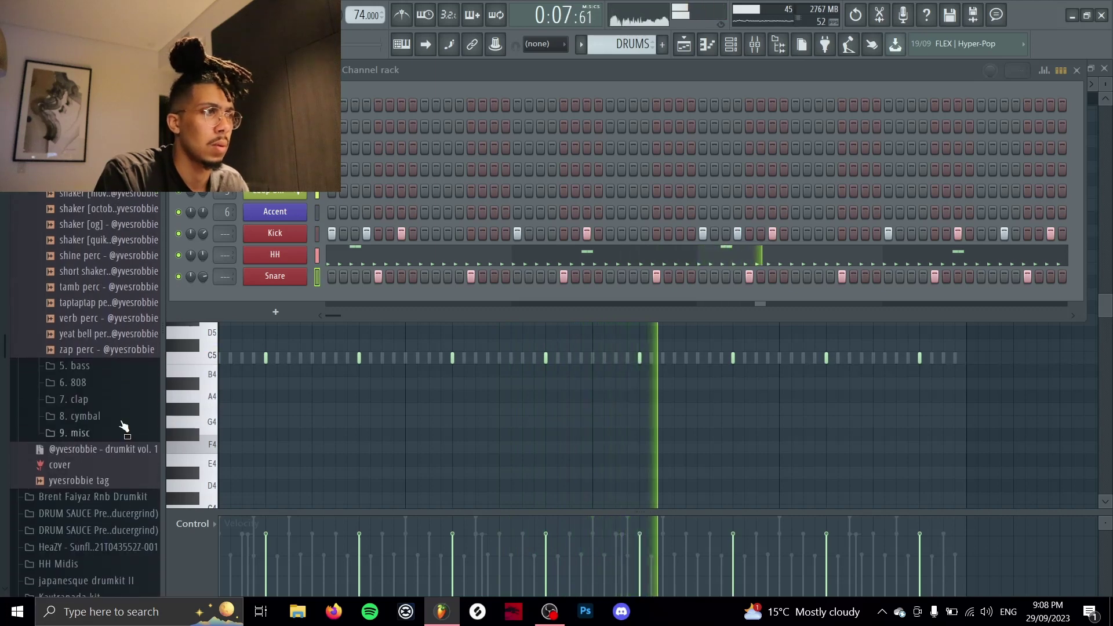
left_click(117, 304)
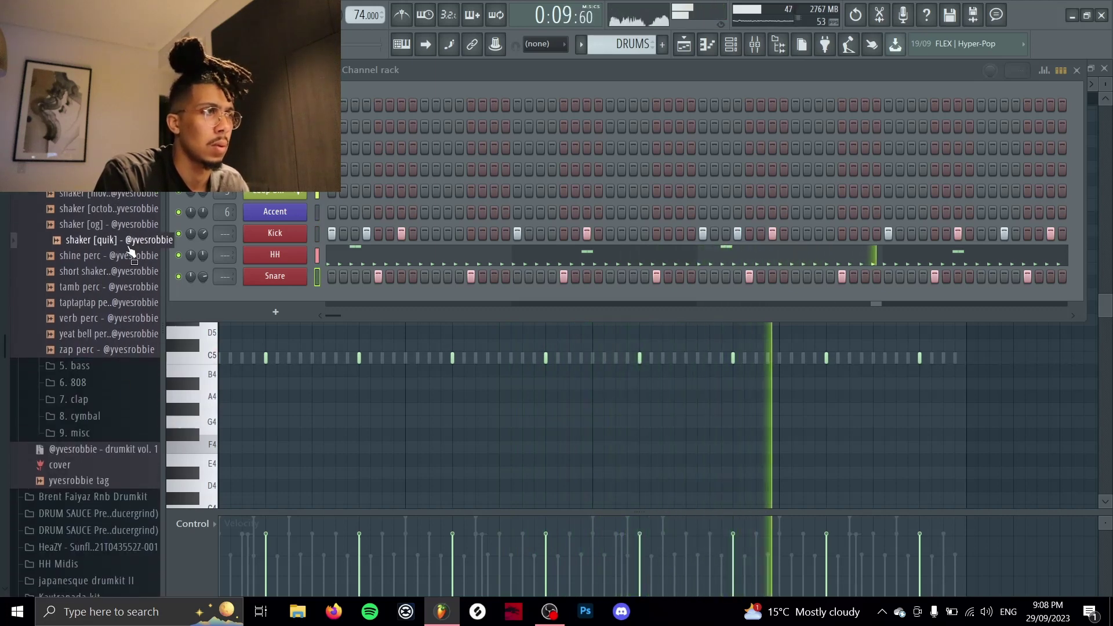
left_click(130, 272)
left_click(124, 287)
left_click(124, 333)
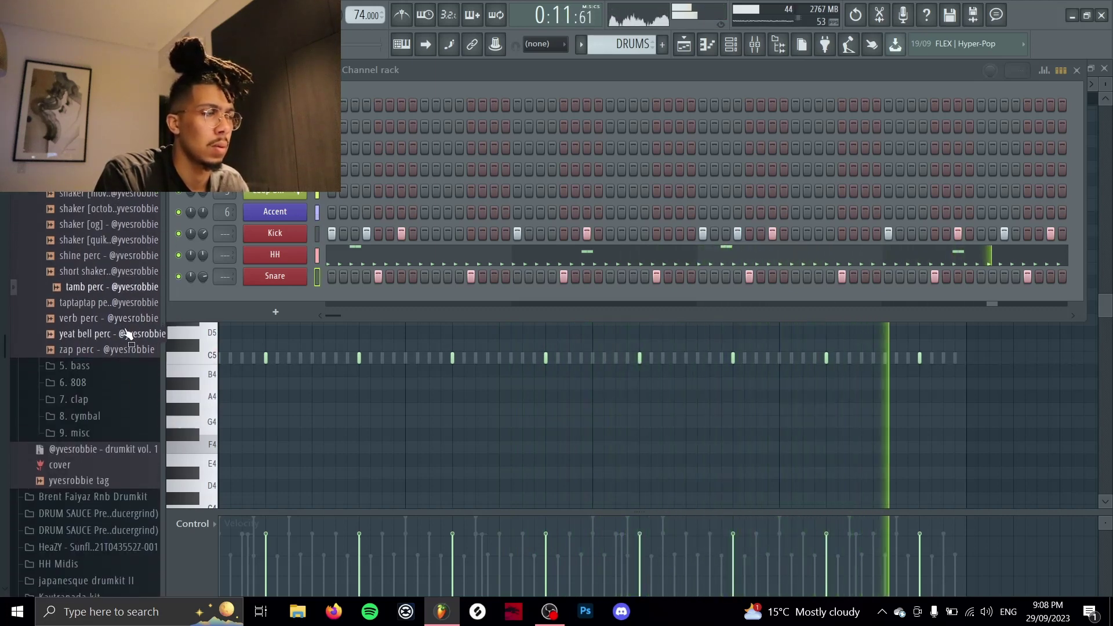
left_click(124, 348)
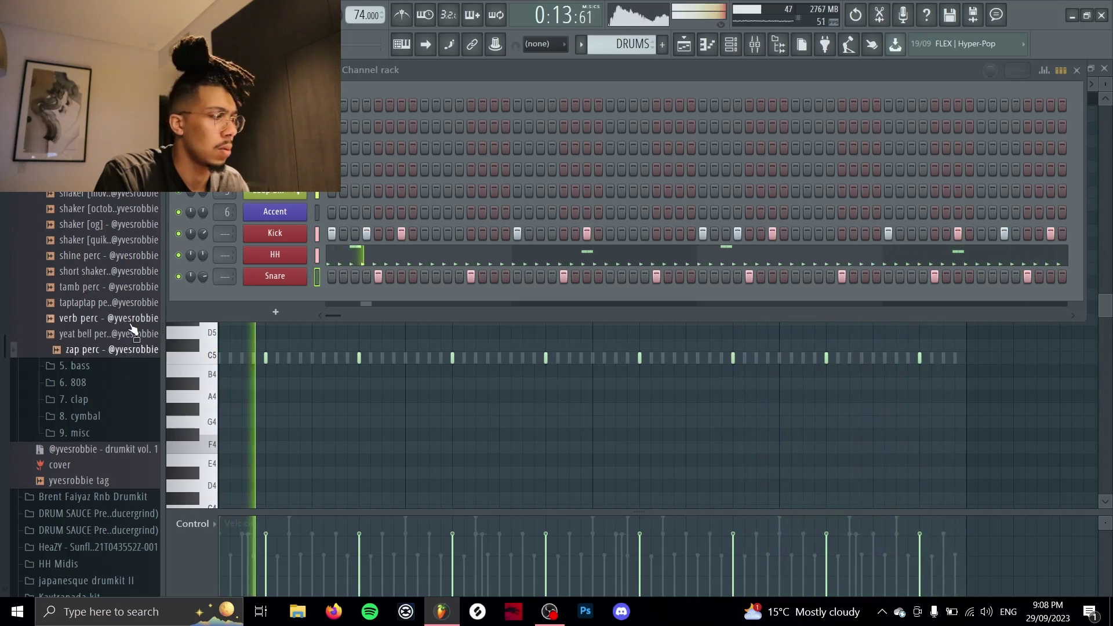
Step: Load a sample from the 4. perc folder as a new channel below Snare and name it Perc
scroll(122, 325, "up", 3)
left_click_drag(95, 508, 274, 297)
right_click(275, 297)
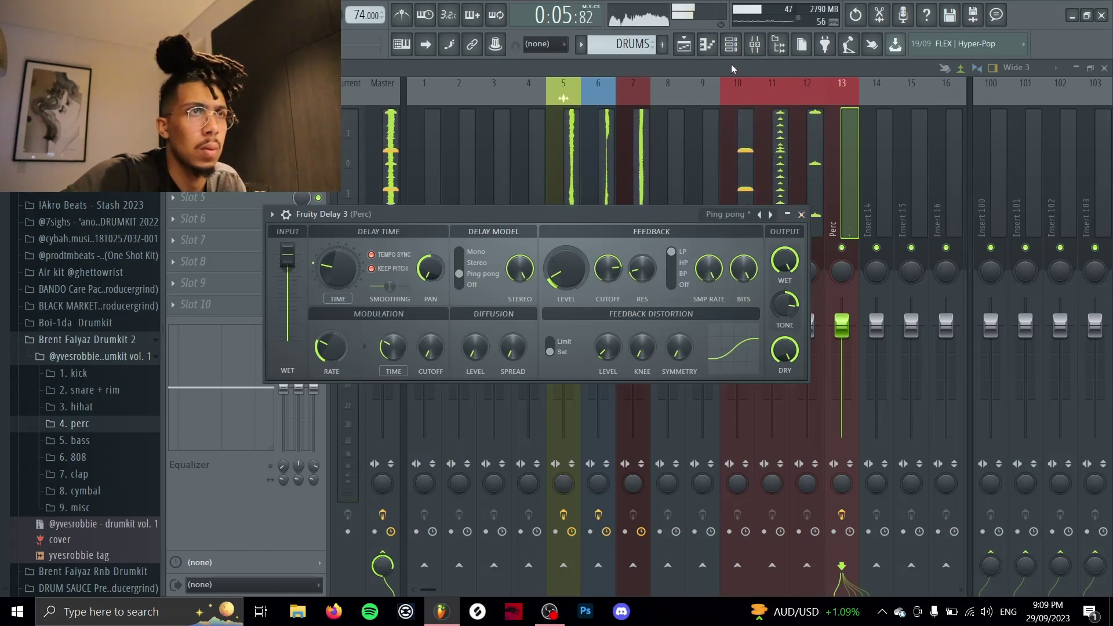
Step: Place Perc hits on steps 1, 2, 33 and 34, and adjust the delay time of Fruity Delay 3 on the Perc mixer track
left_click(731, 46)
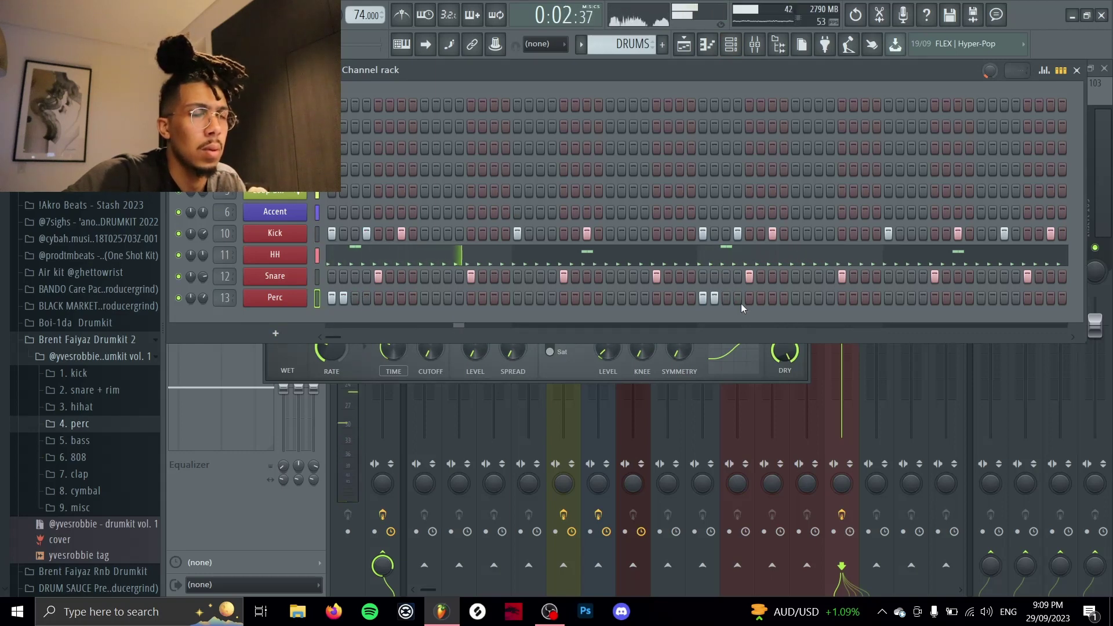
left_click(758, 45)
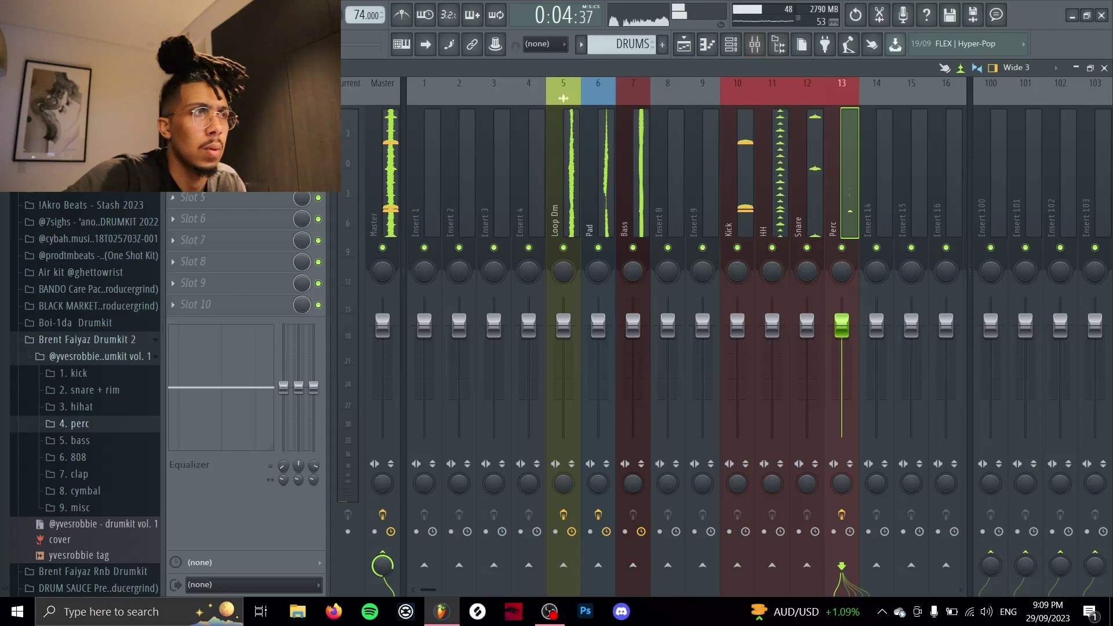
left_click(232, 112)
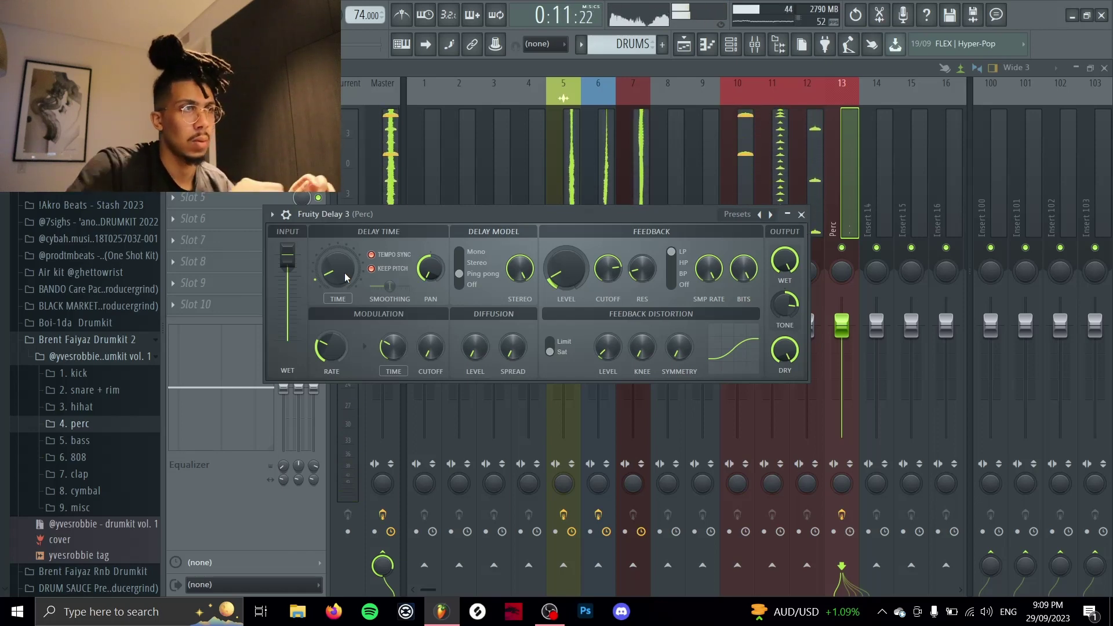
left_click(800, 214)
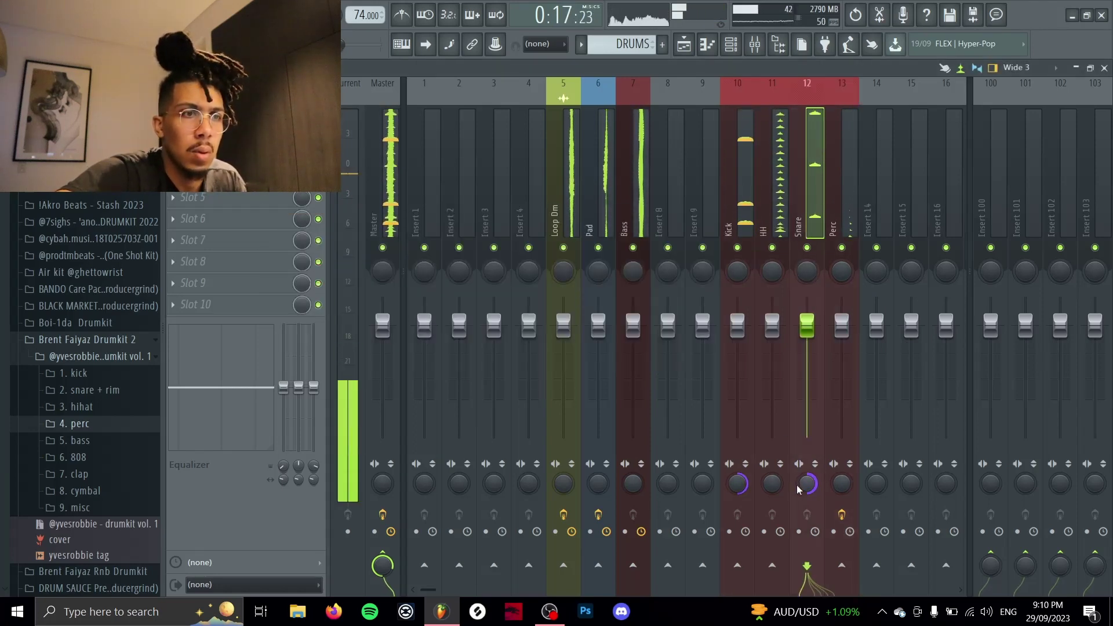
Step: Widen the HH mixer track's stereo separation, and pan HH slightly left and Perc to the right
left_click(777, 492)
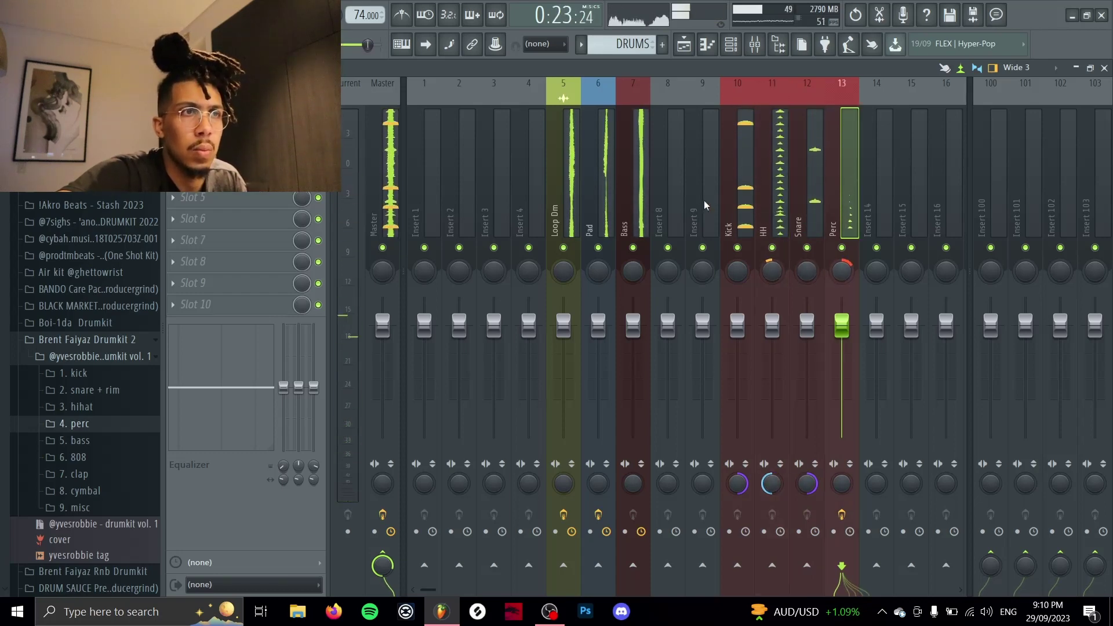
Step: Select the Kick, HH, Snare and Perc mixer tracks and route them only to Insert 9
left_click(733, 219)
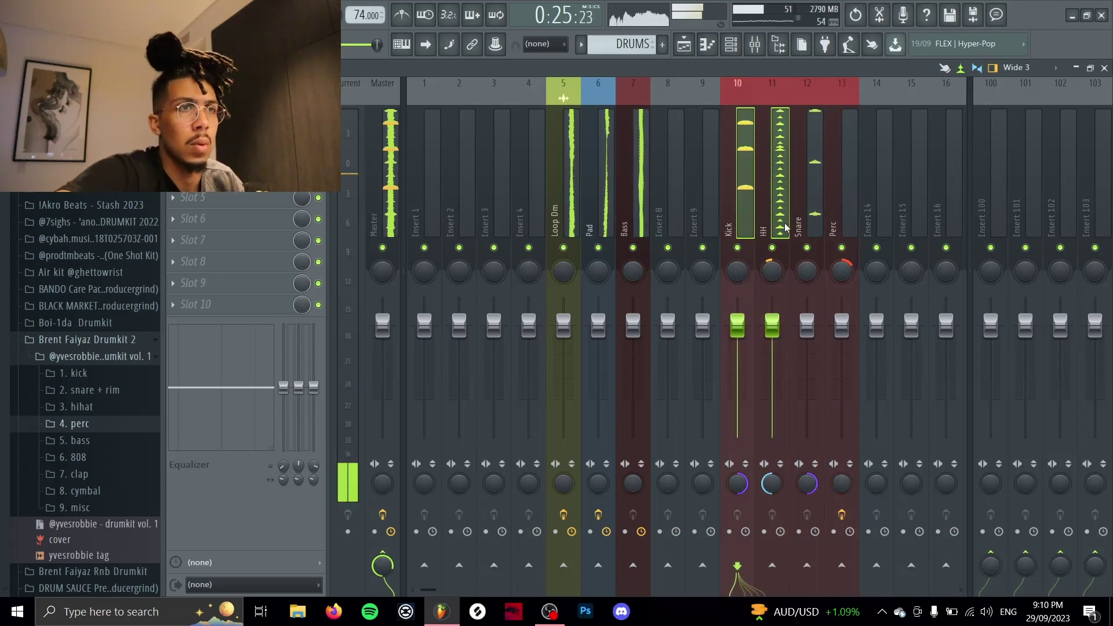
left_click_drag(786, 227, 815, 228)
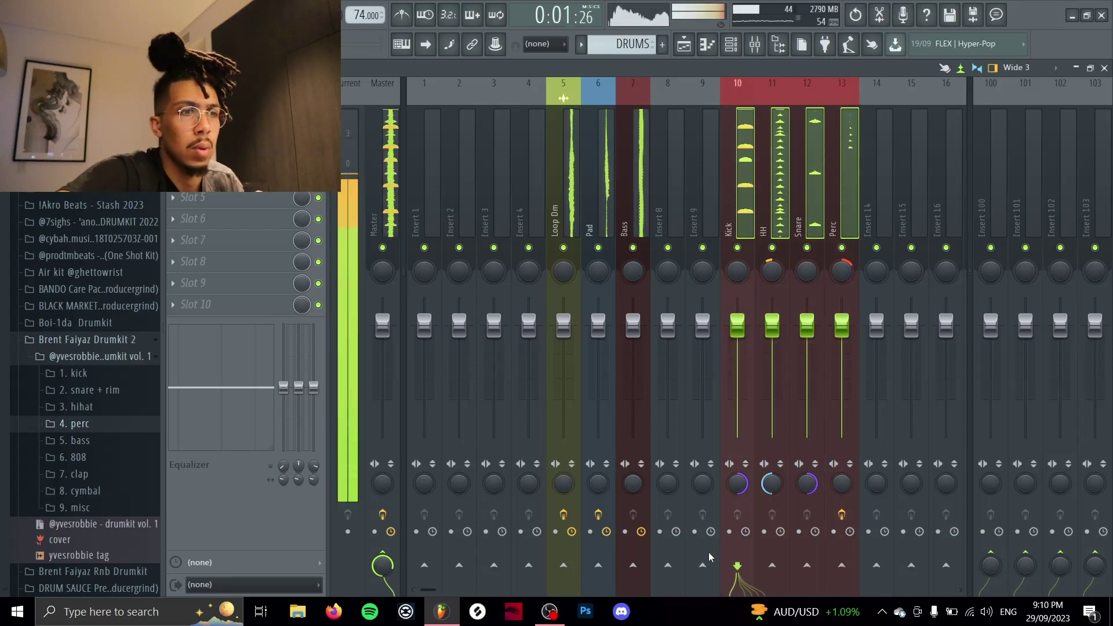
right_click(702, 566)
left_click(733, 548)
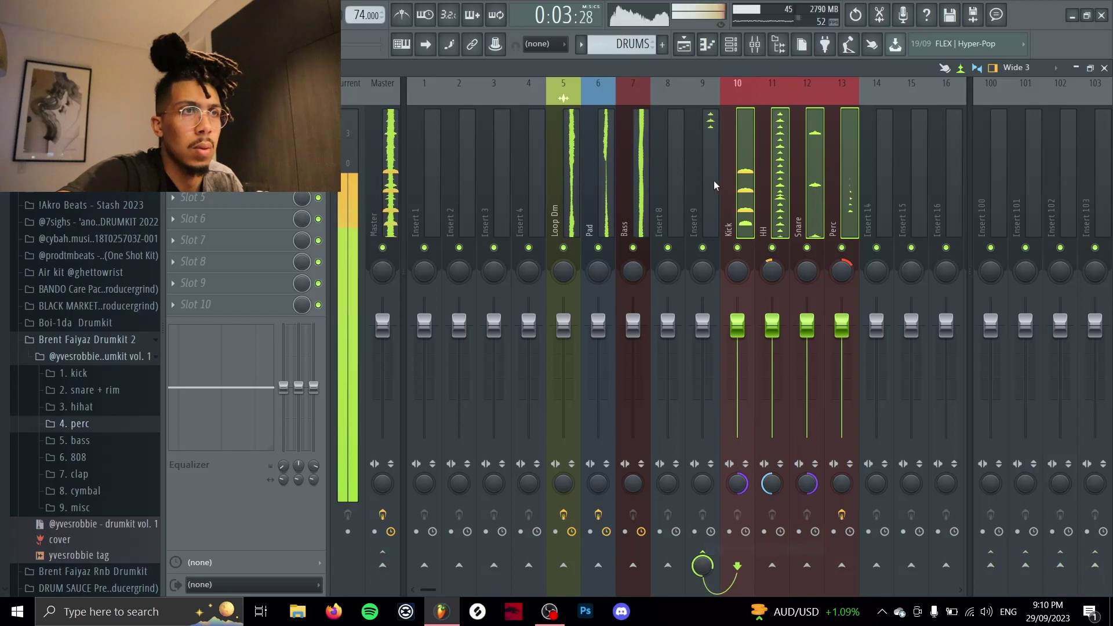
Step: Rename mixer Insert 9 DRUMBUS and color it orange
right_click(708, 137)
left_click(766, 96)
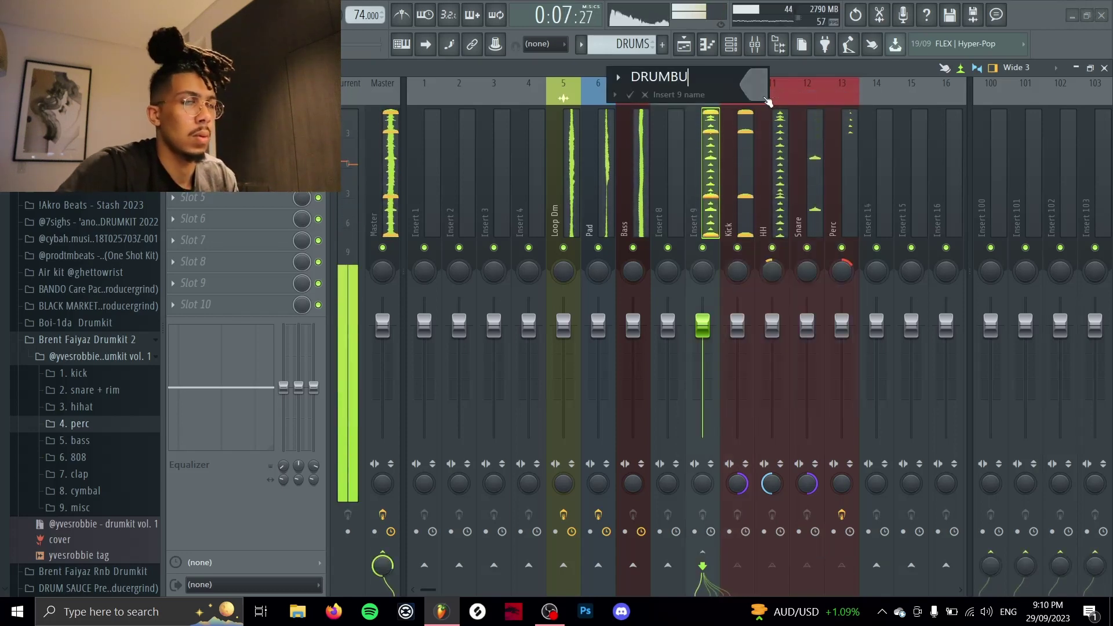
left_click(764, 100)
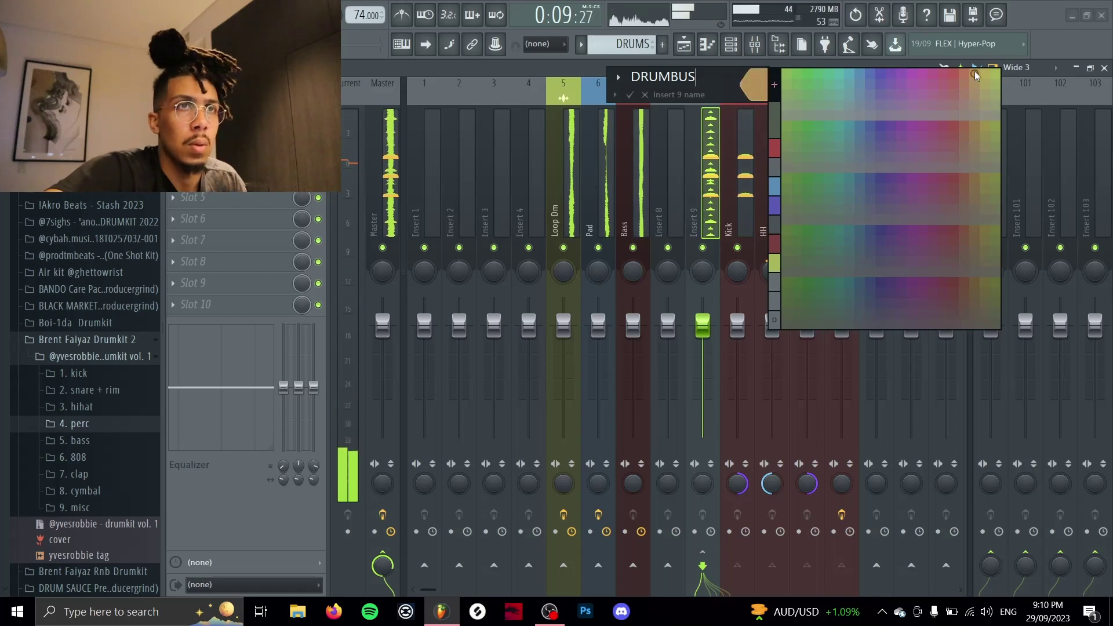
left_click(976, 75)
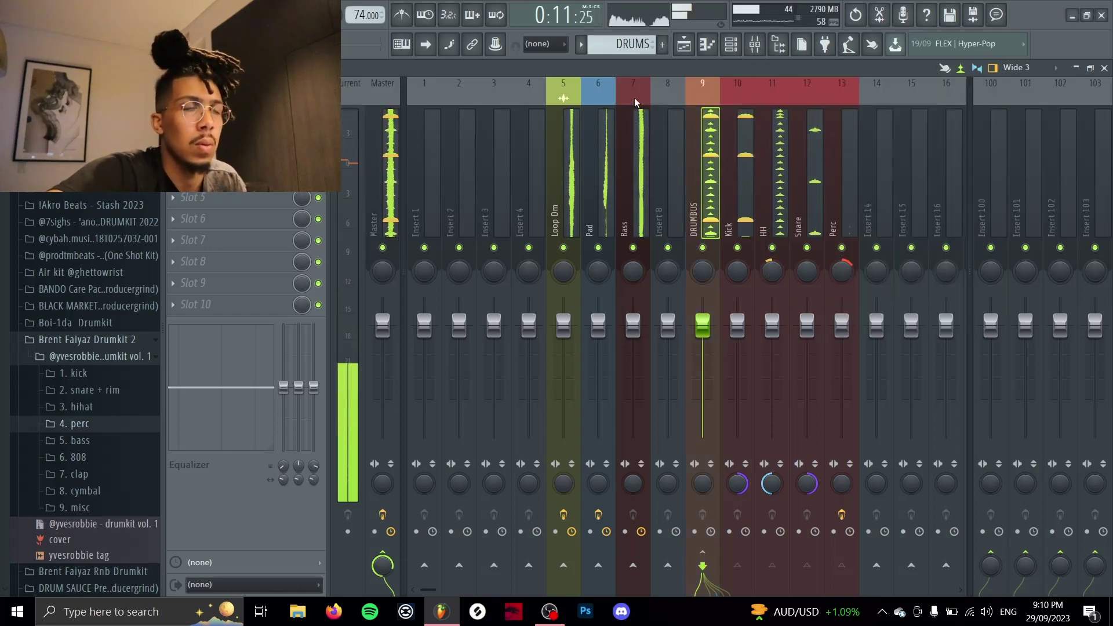
Step: Load Fruity Soft Clipper in the first effect slot of the DRUMBUS track
left_click(173, 111)
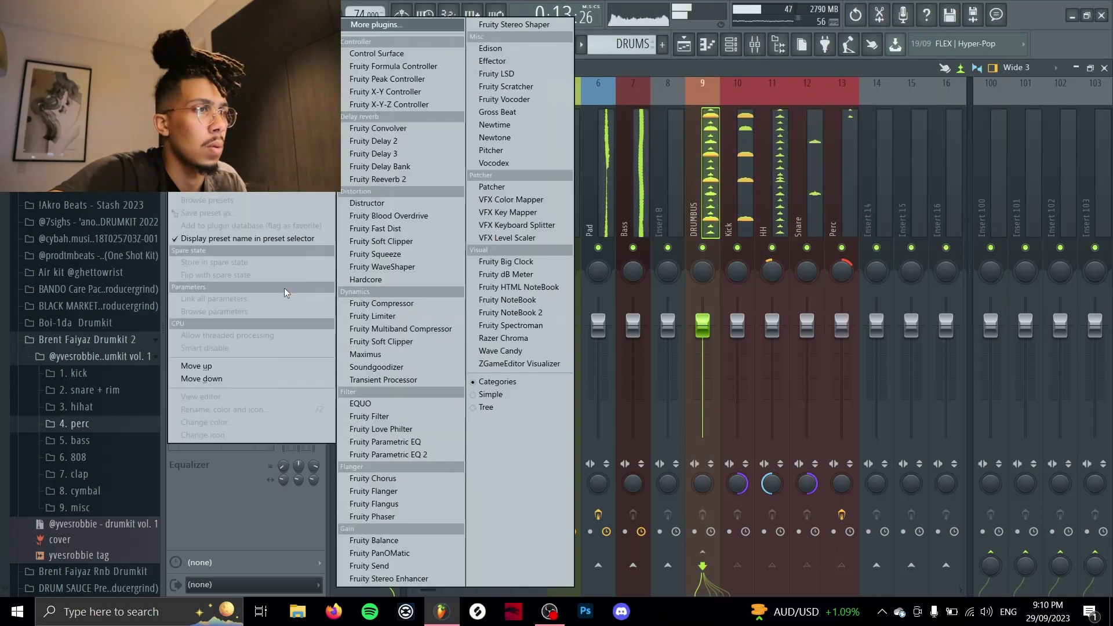
mouse_move(244, 128)
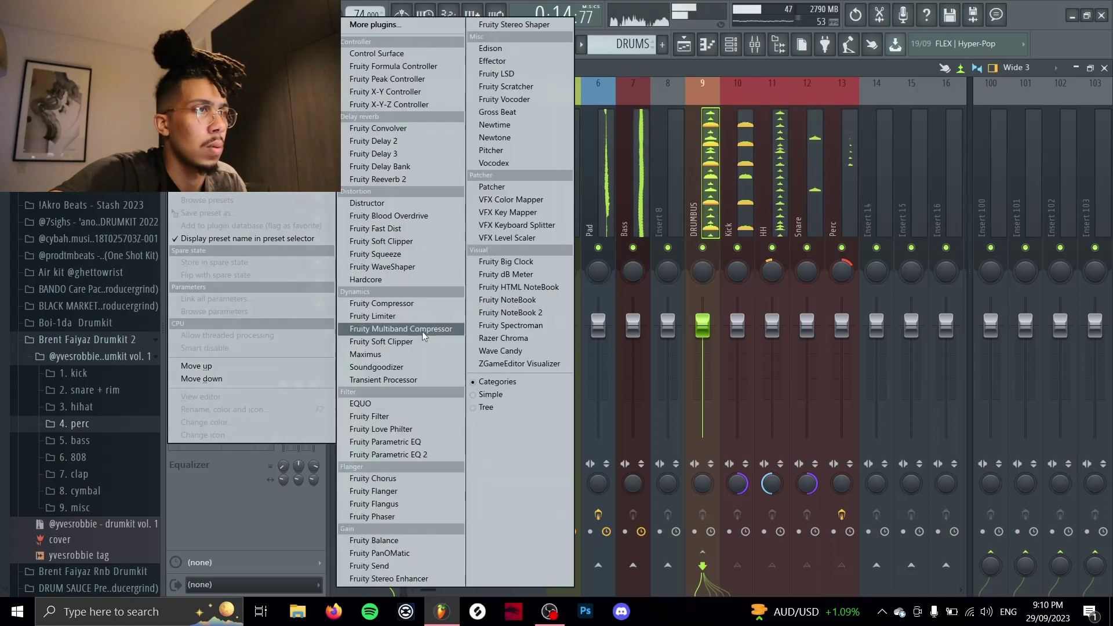
left_click(396, 343)
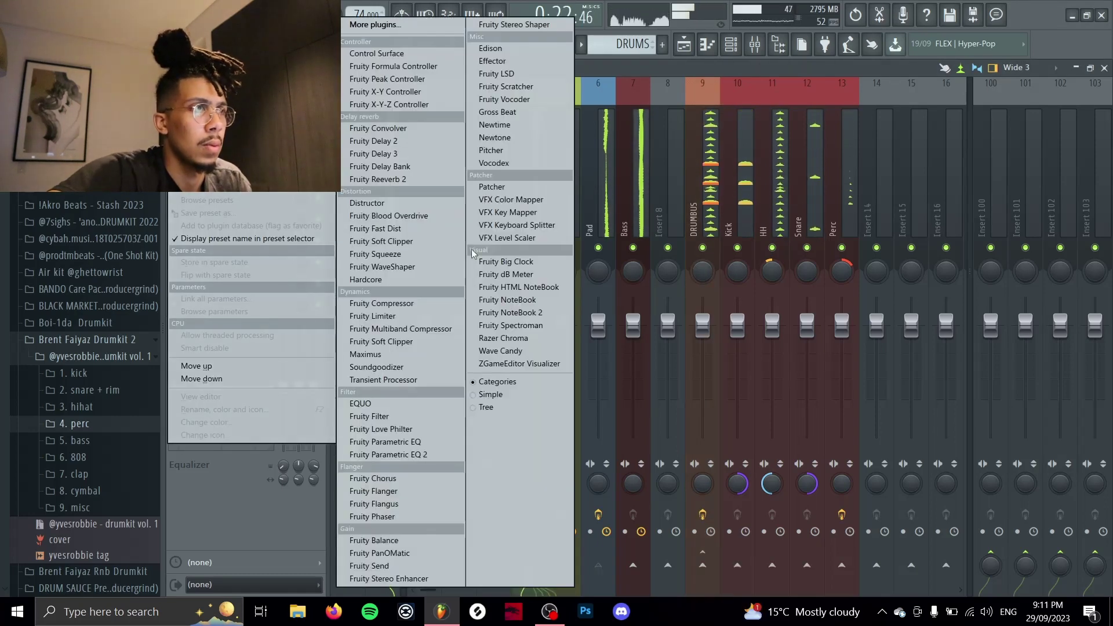
Step: Add Fruity Compressor to the MELODYBUS track with the Complete Mix preset and close its window
left_click(438, 302)
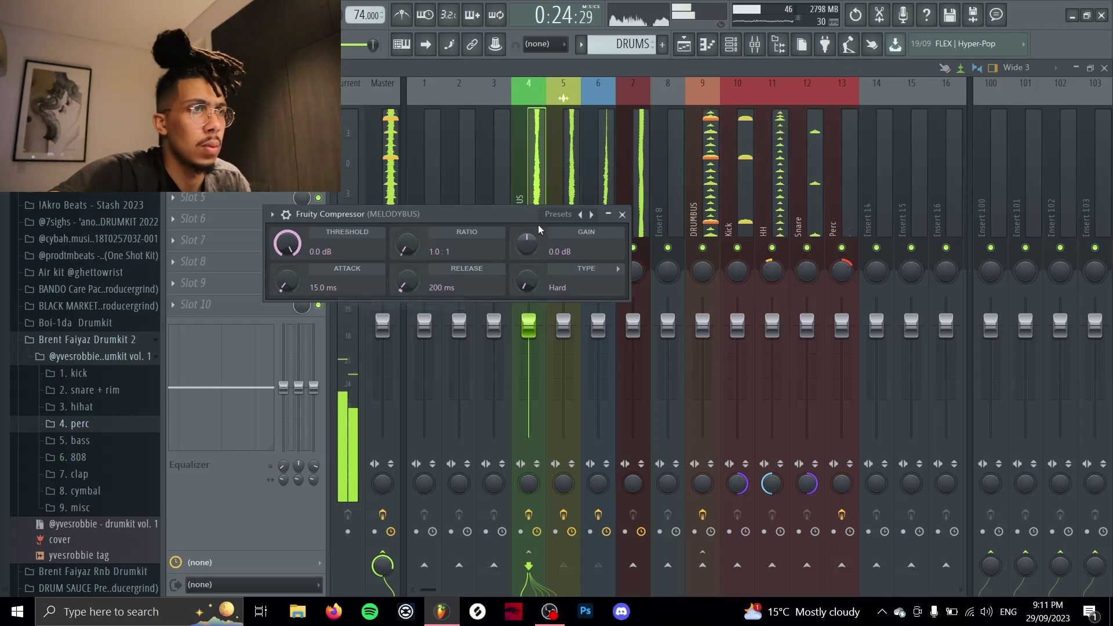
left_click(554, 215)
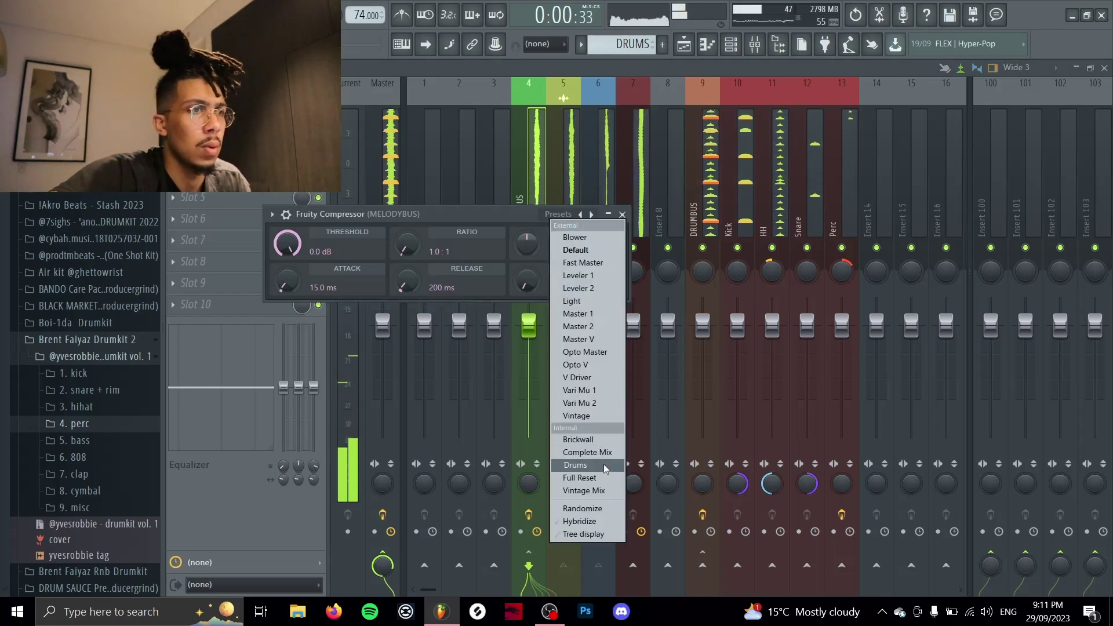
left_click(605, 456)
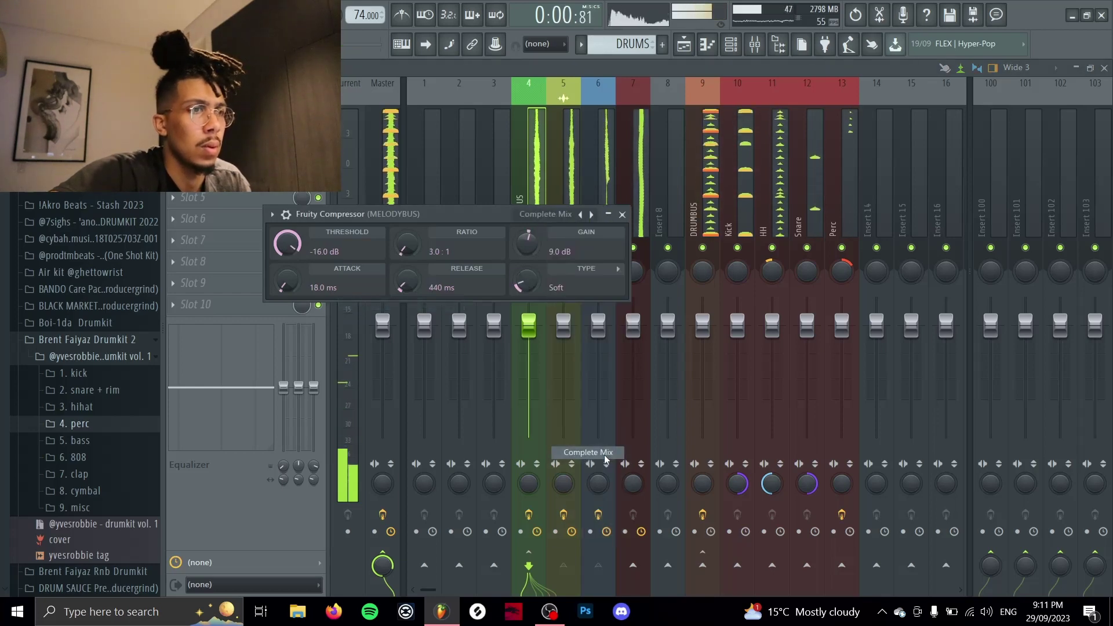
left_click(622, 214)
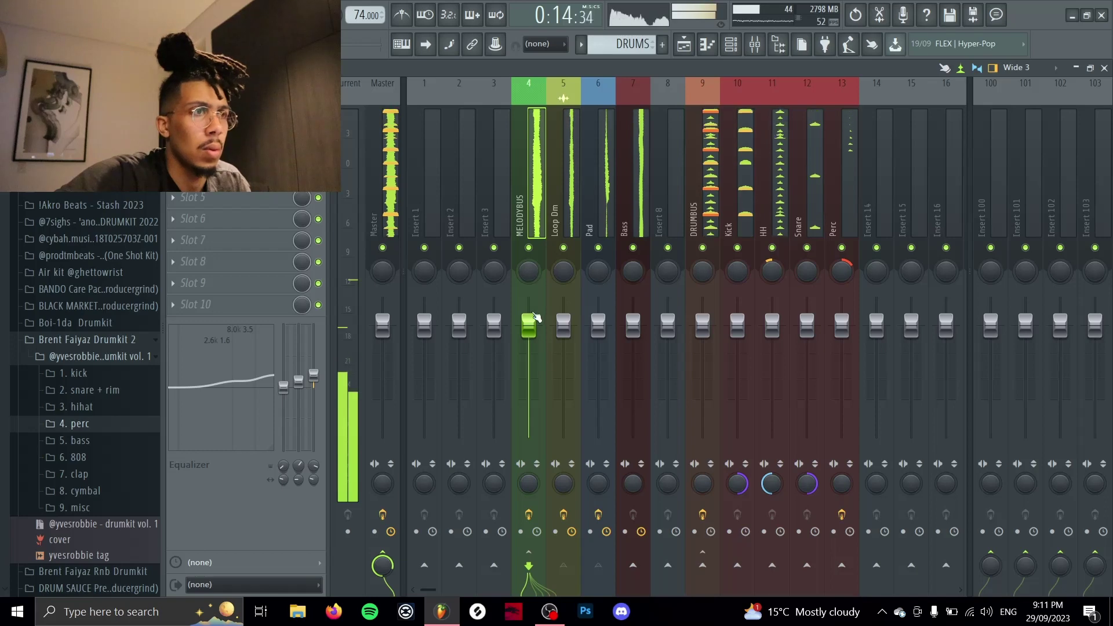
Step: Lower the volume of the Loop Dm mixer track
left_click_drag(563, 325, 563, 348)
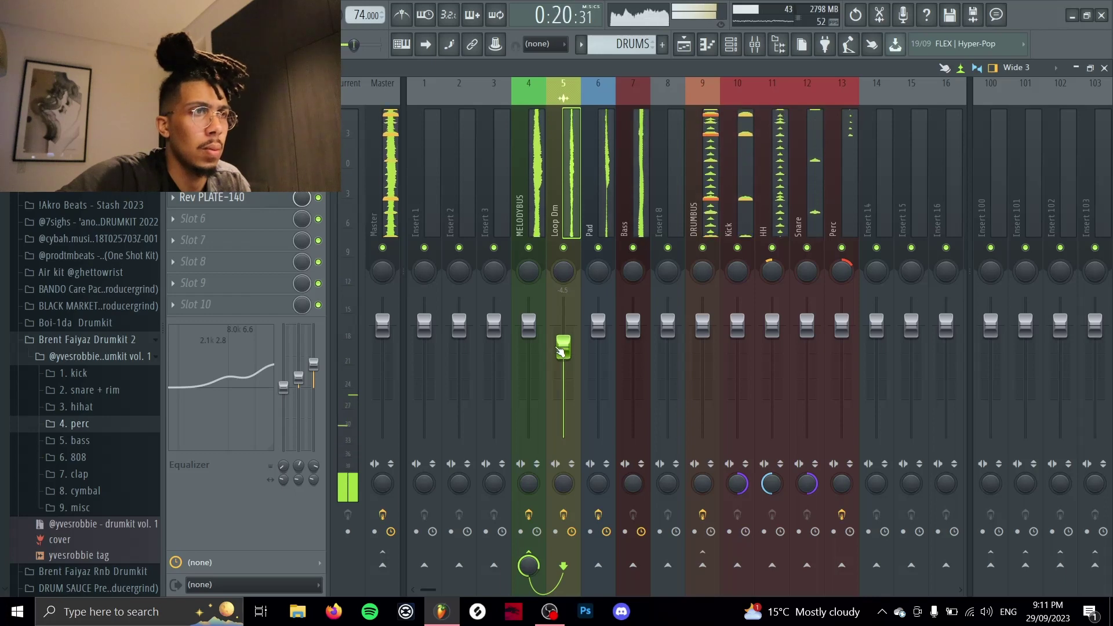
Step: Open the playlist and review the arrangement of the loop, melody and DRUMS clips
left_click(683, 47)
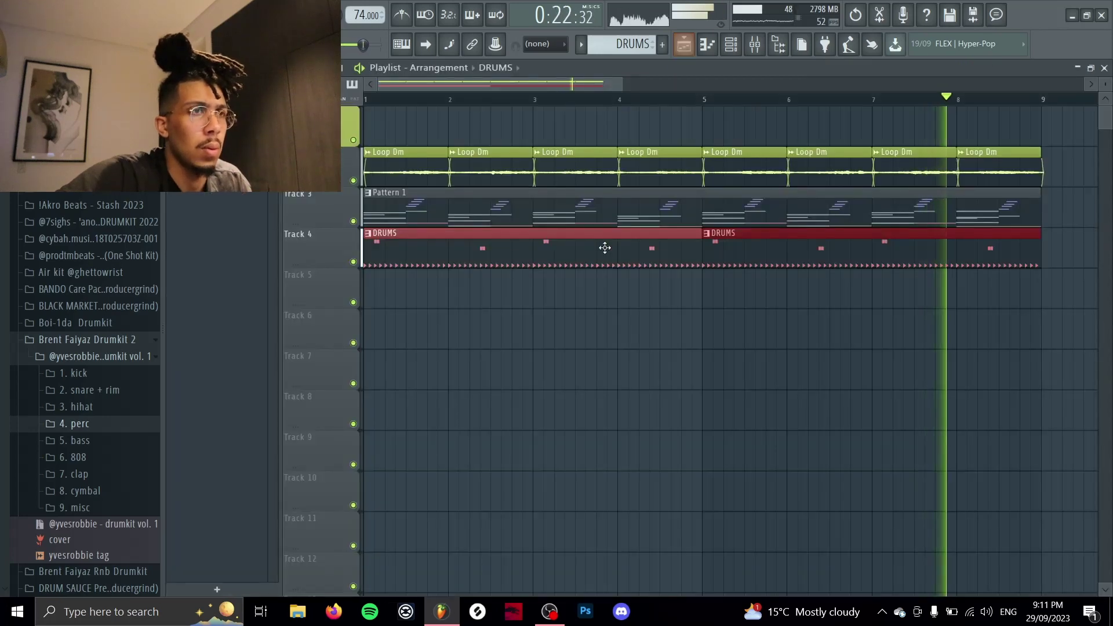
scroll(605, 247, "down", 2)
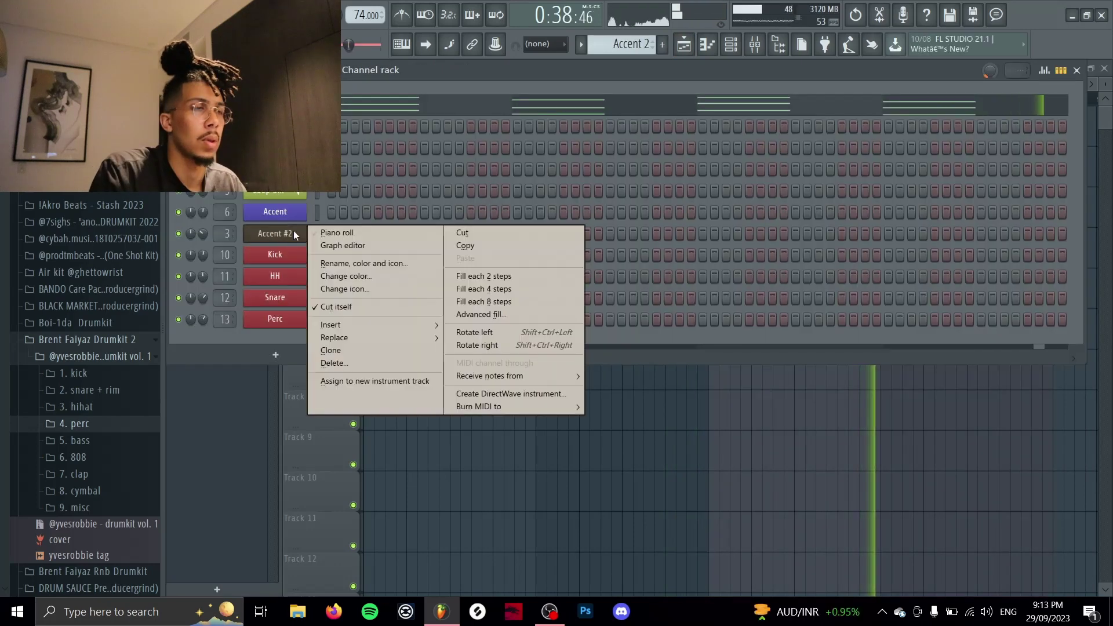
Step: Start the Accent #2 melody in its piano roll with a short F6 note at the beginning of bar 1
left_click(317, 231)
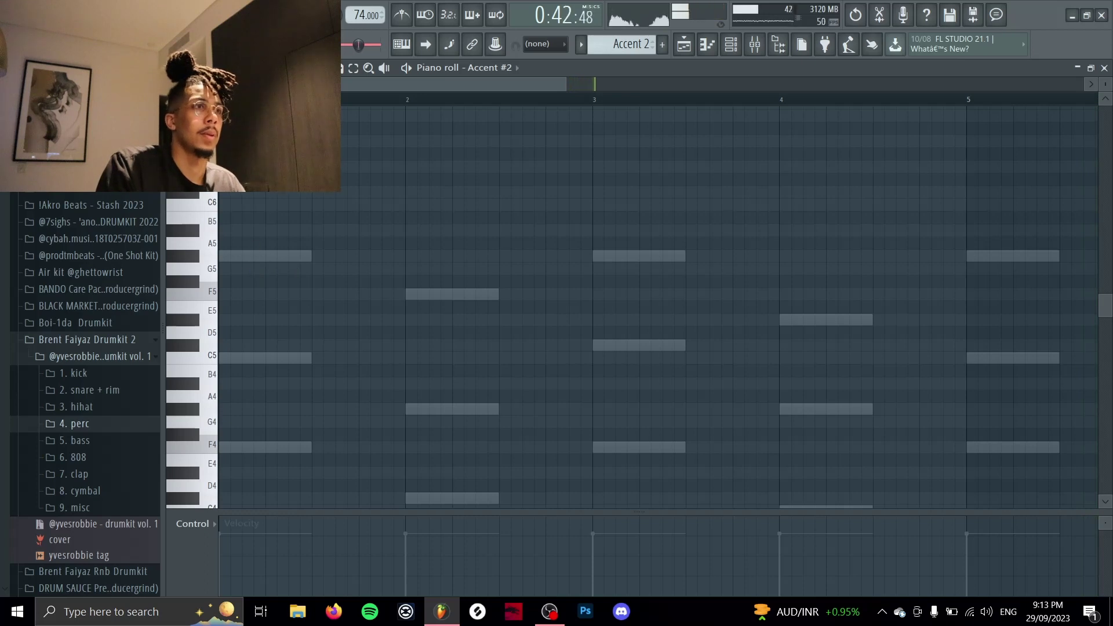
scroll(658, 351, "up", 4)
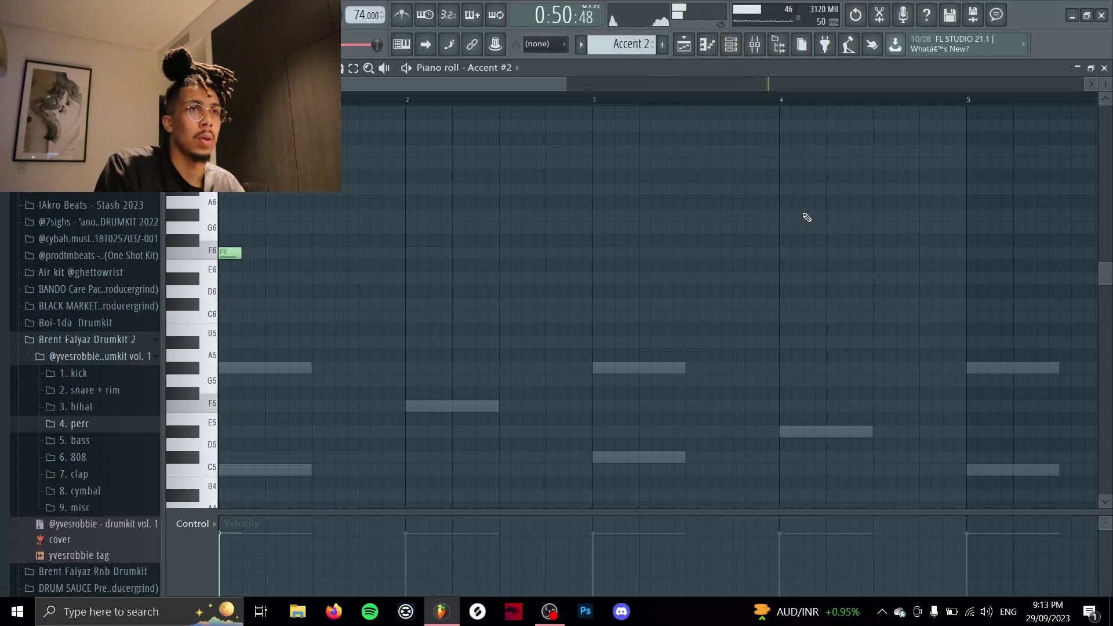
left_click(731, 45)
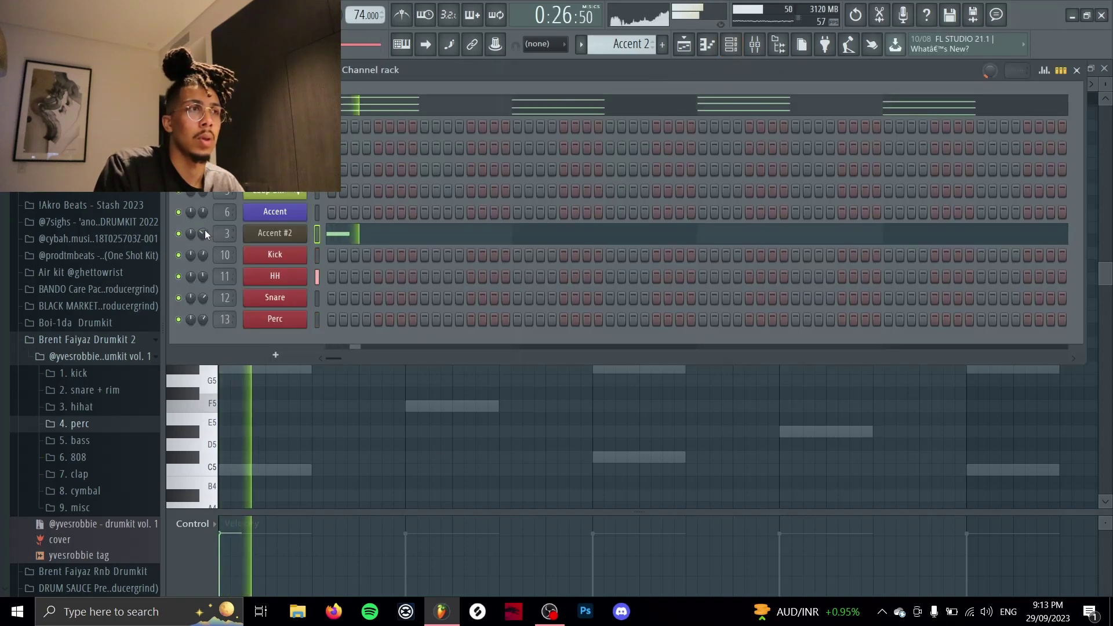
right_click(494, 444)
key("space")
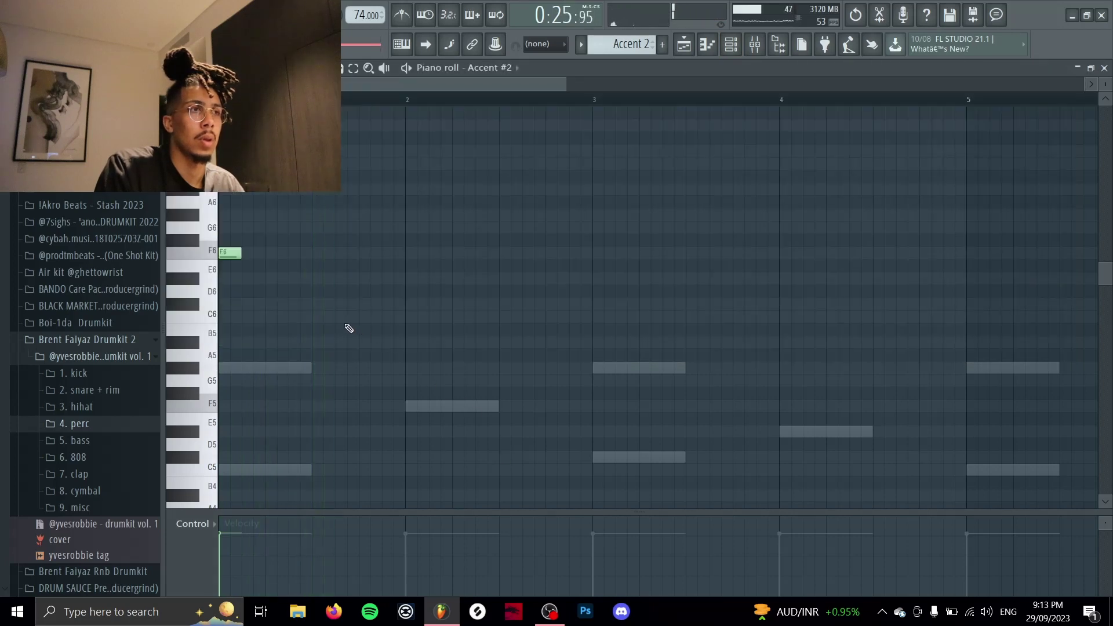
Step: Add short C6, G#6 and D#6 notes after the F6 note, spaced half a bar apart
key("space")
left_click(320, 316)
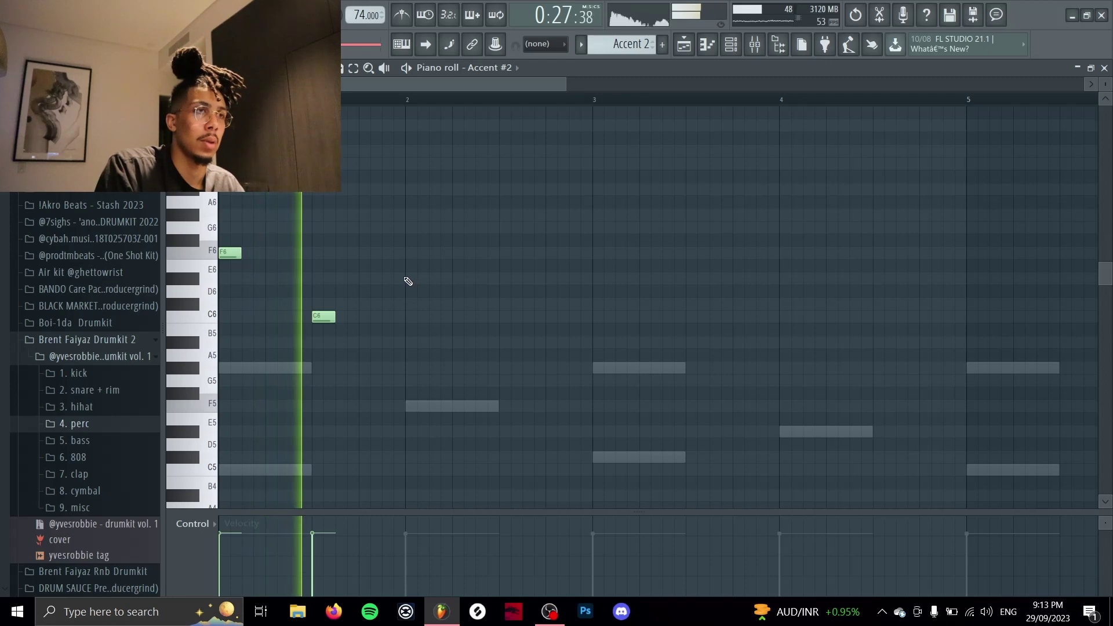
left_click(413, 227)
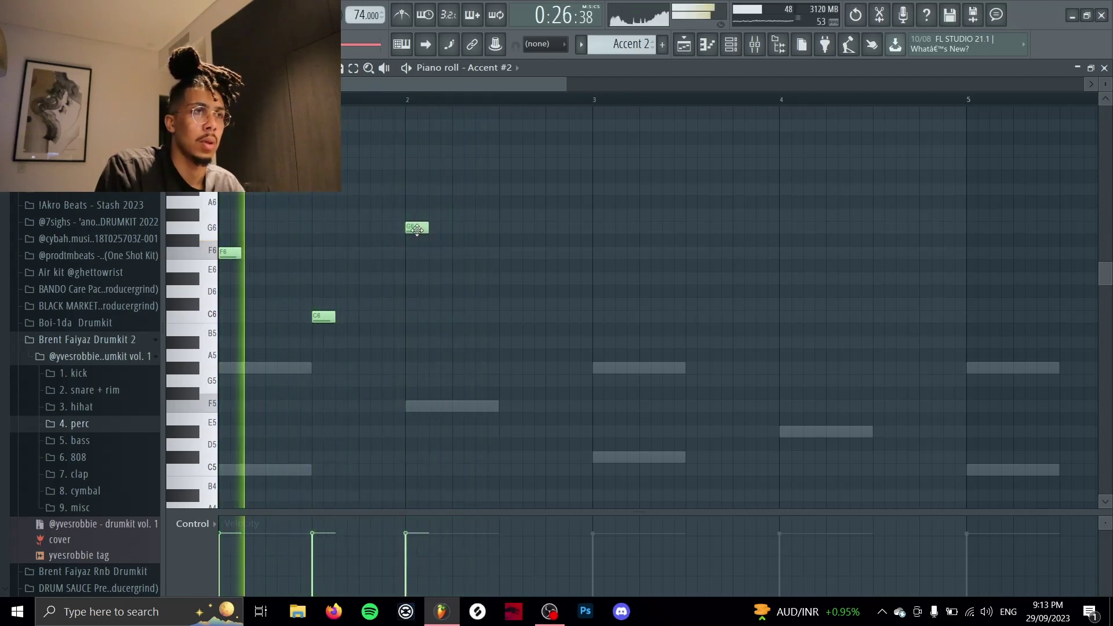
left_click_drag(417, 229, 417, 217)
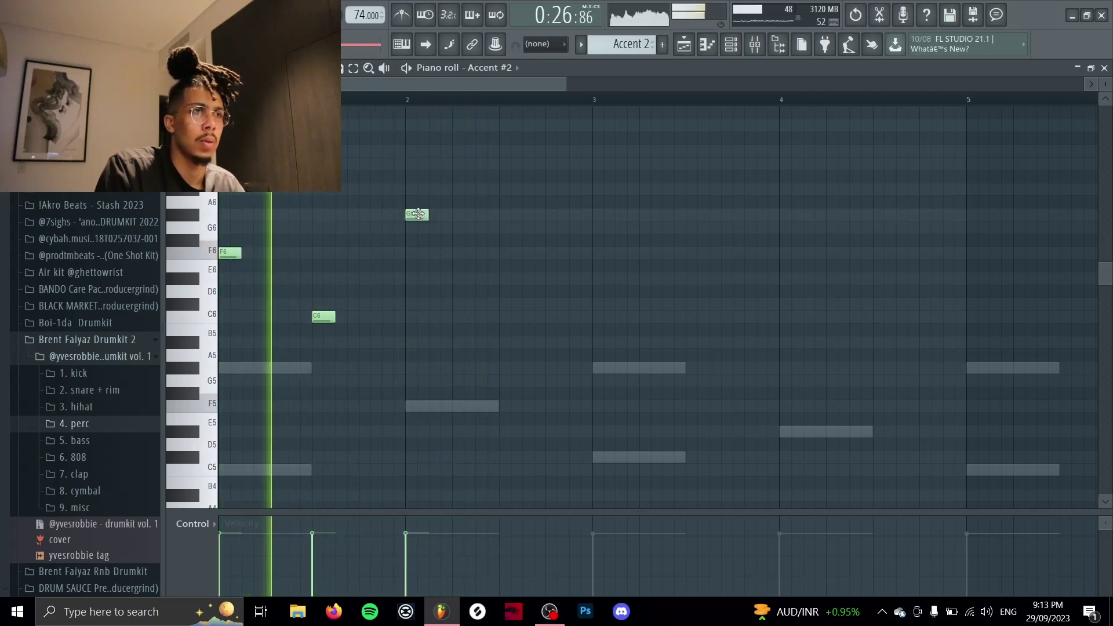
left_click(507, 278)
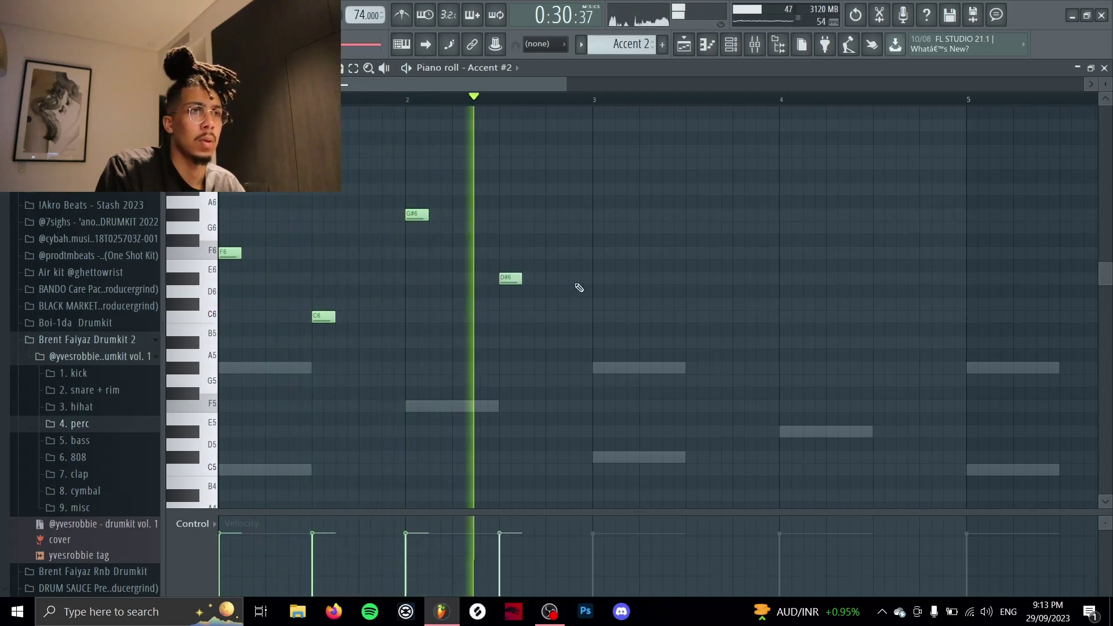
Step: Try the fourth melody note at C#6, move it up to G6 and audition the phrase
key("space")
key("space")
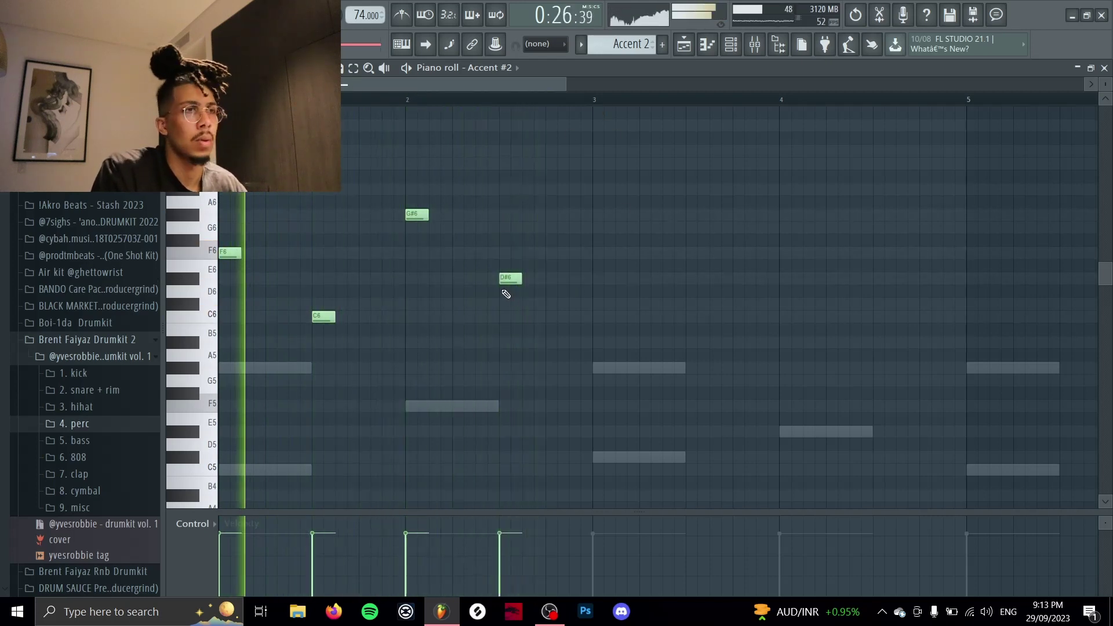
left_click_drag(509, 281, 508, 303)
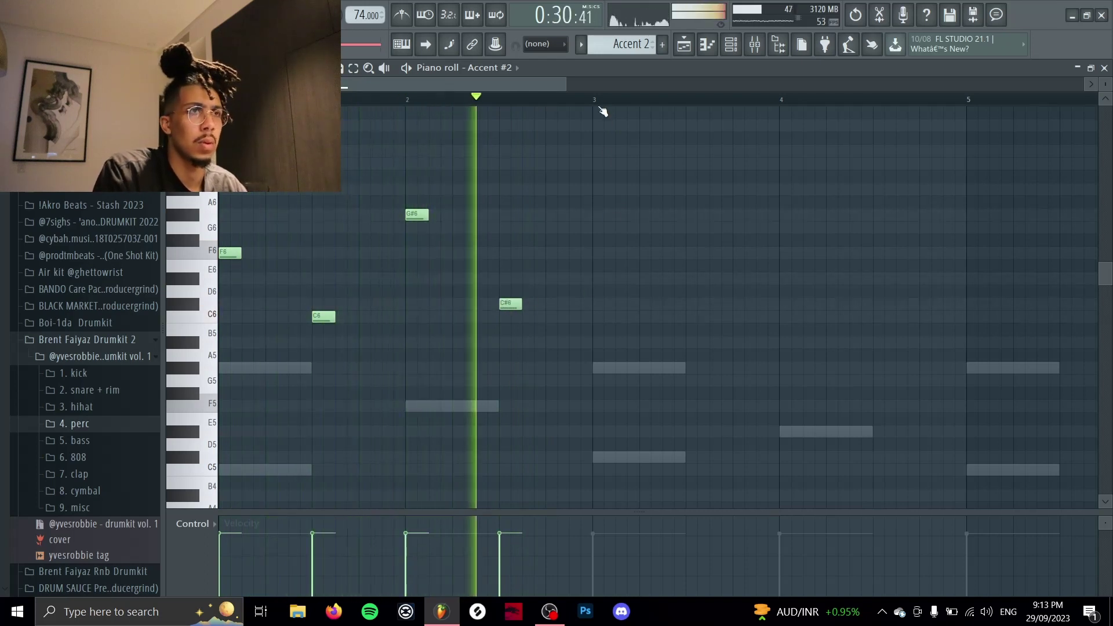
key("space")
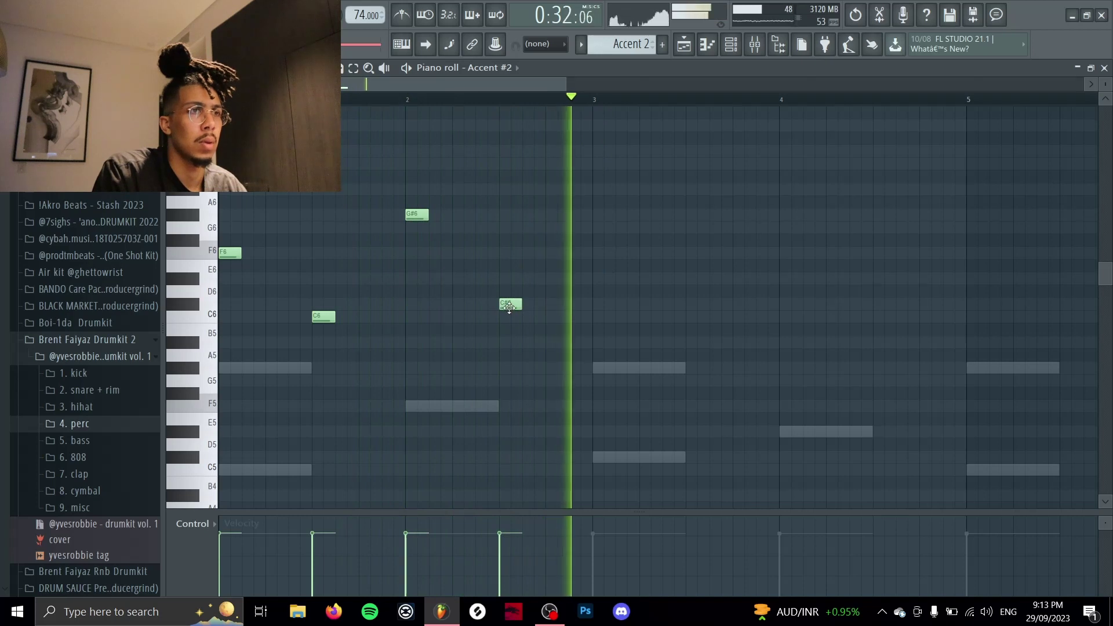
left_click_drag(510, 303, 508, 227)
key("space")
key("space")
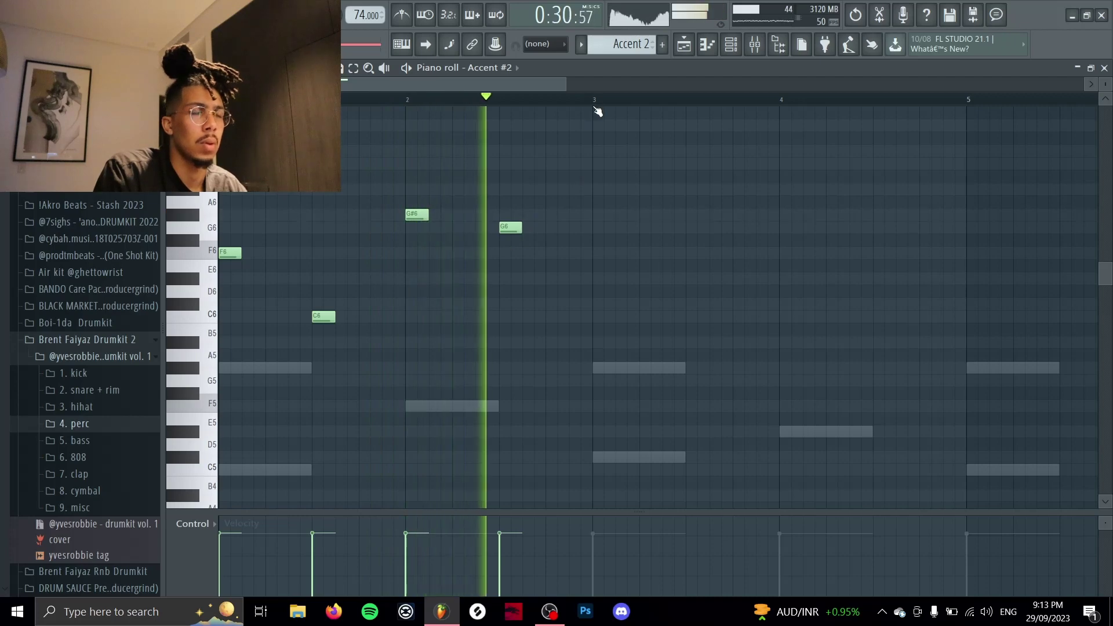
Step: Repeat the two-bar four-note Accent #2 phrase three more times to fill eight bars
key("ctrl+a")
key("ctrl+b")
key("ctrl+b")
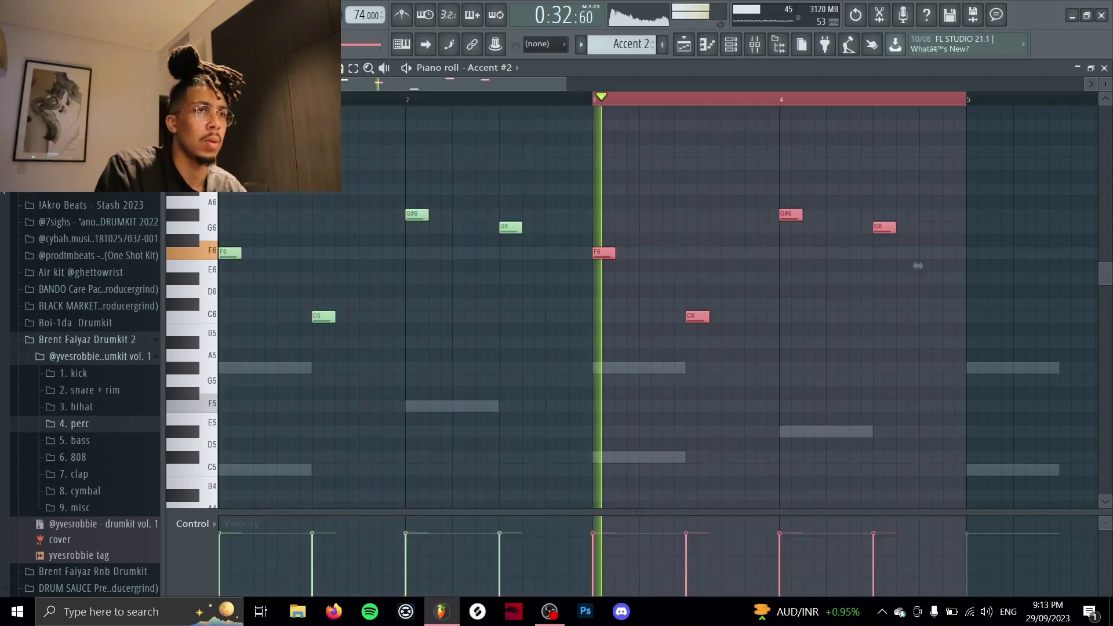
scroll(502, 210, "down", 5)
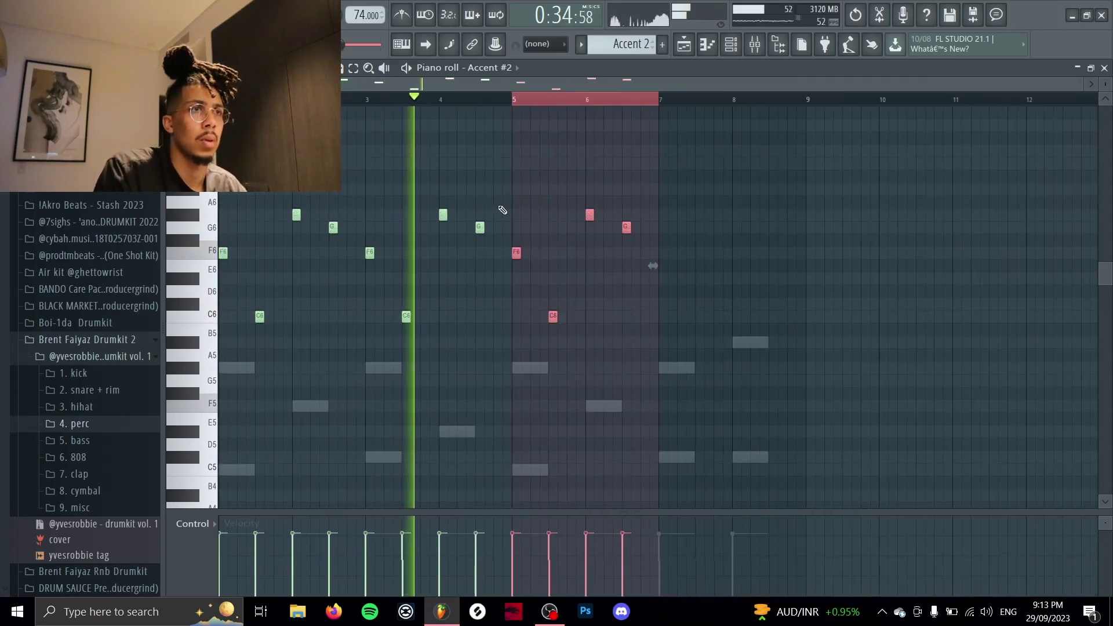
key("ctrl+b")
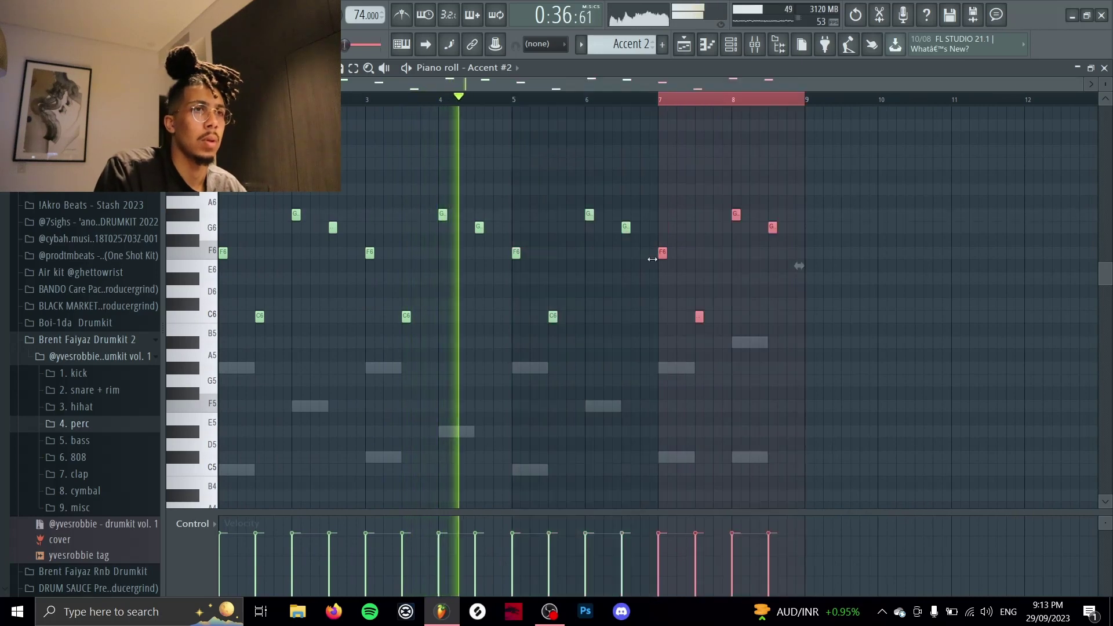
key("space")
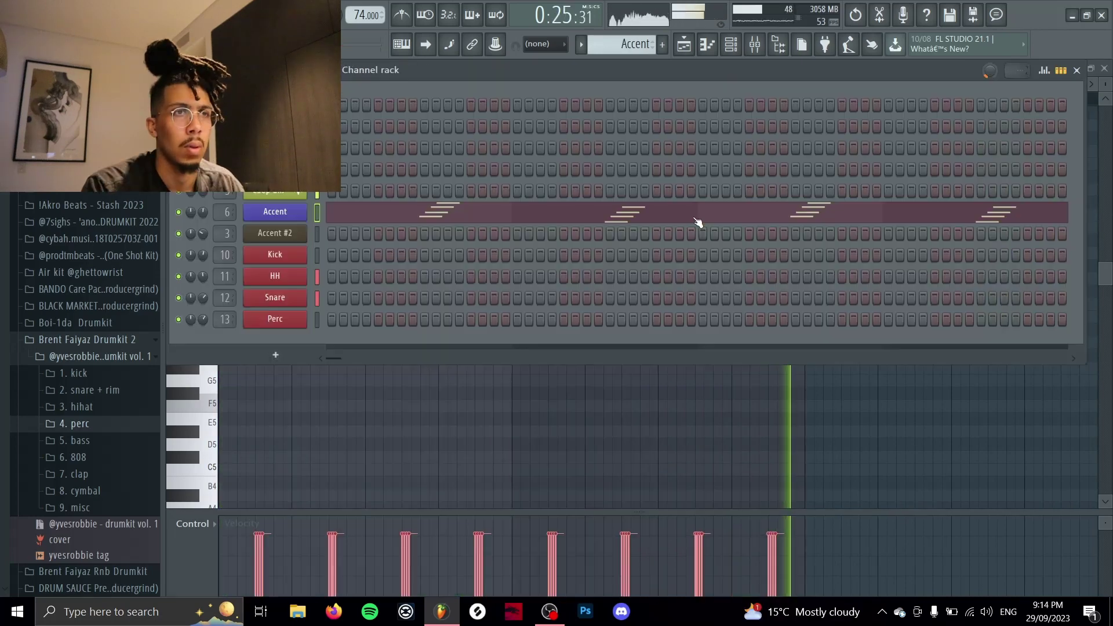
Step: Audition Omnisphere pad patches such as PAD - DROPPED for the Accent channel and close the plugin window
left_click(298, 212)
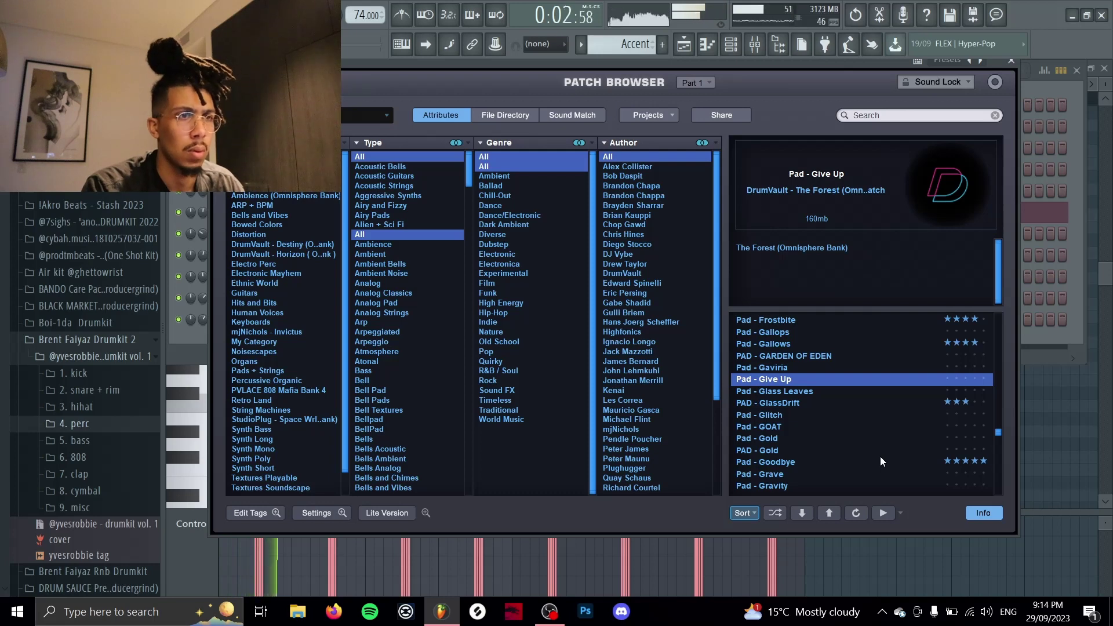
scroll(879, 457, "up", 5)
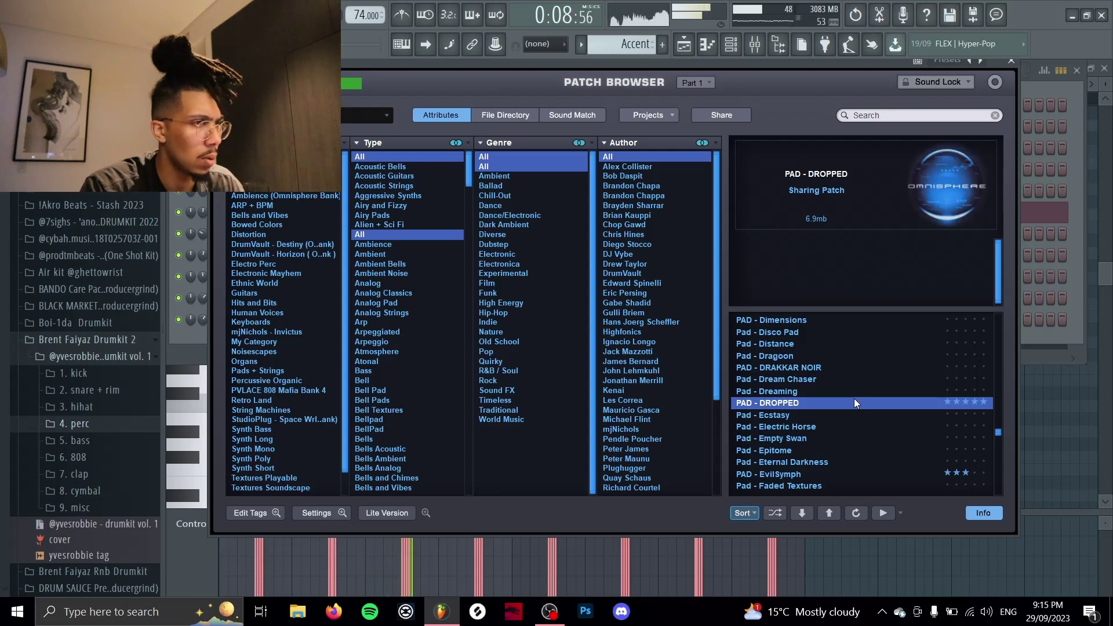
scroll(854, 398, "up", 5)
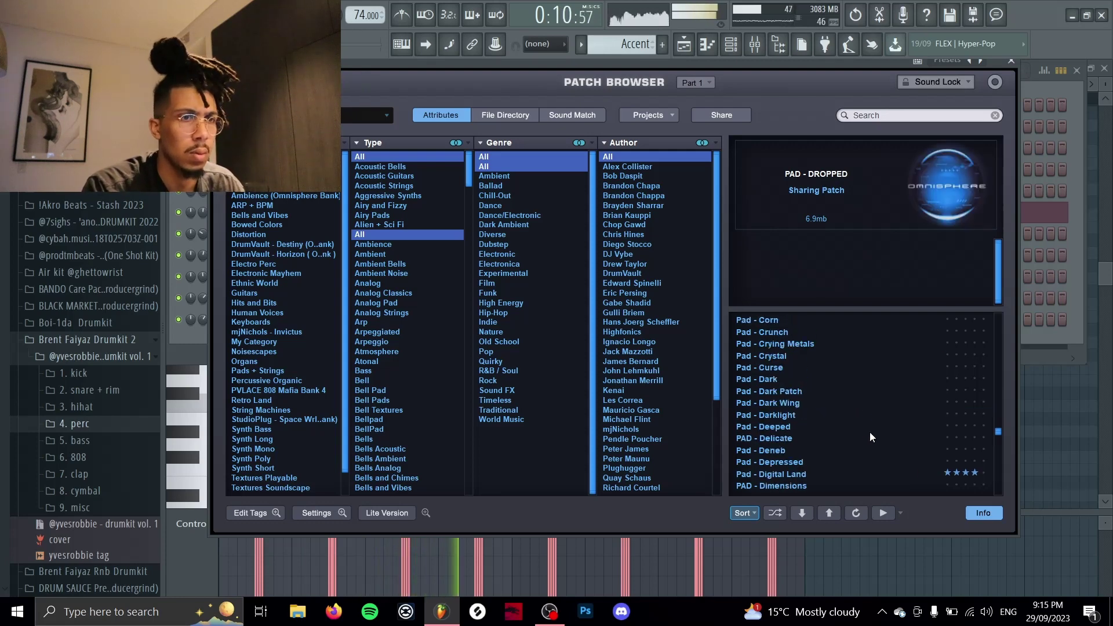
left_click(1012, 60)
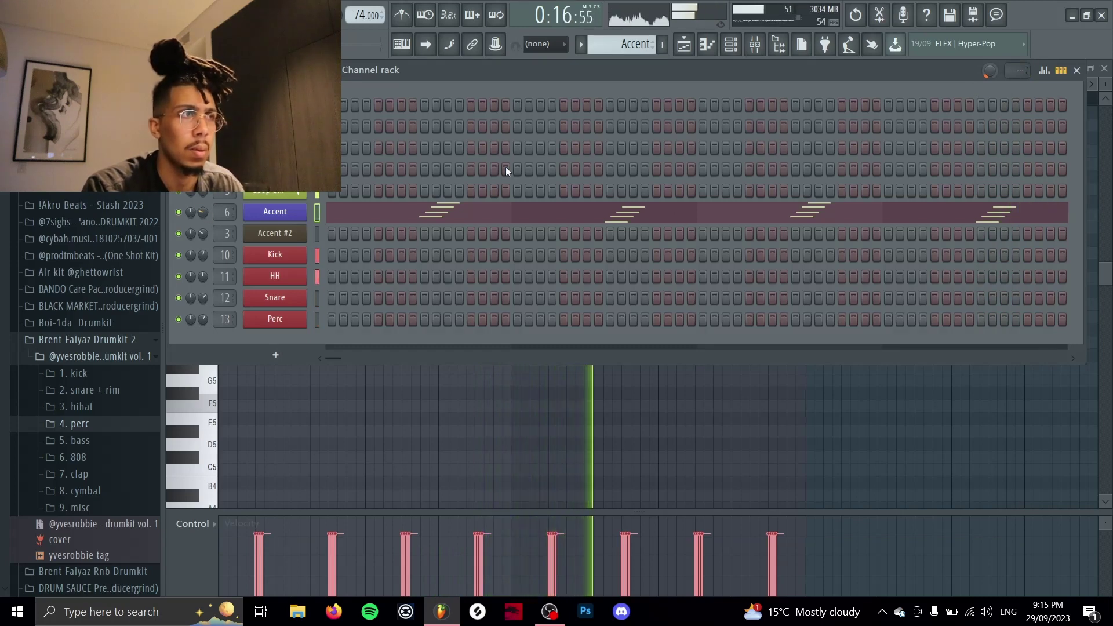
Step: Rename mixer Insert 3, which carries the Accent #2 channel, Accent 2 and color it brown
left_click(754, 46)
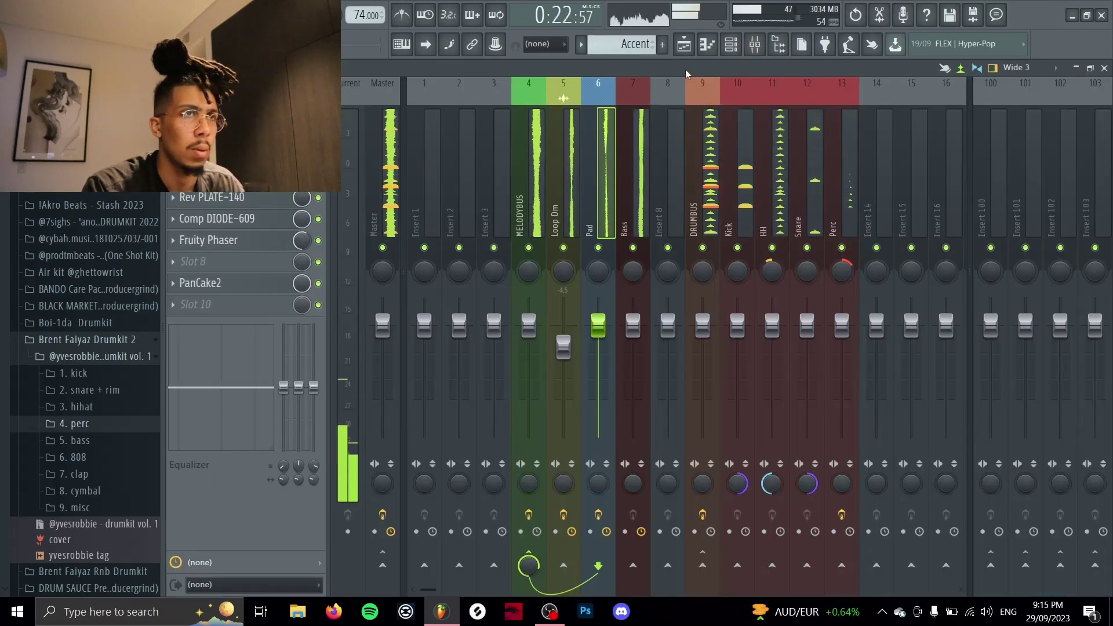
left_click(730, 44)
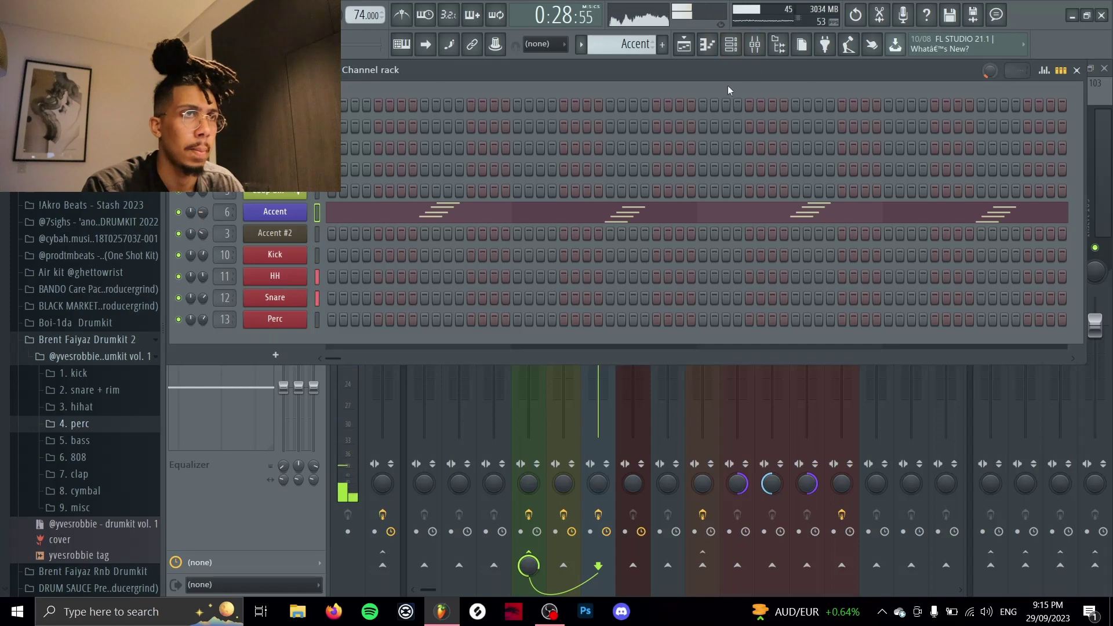
left_click(733, 51)
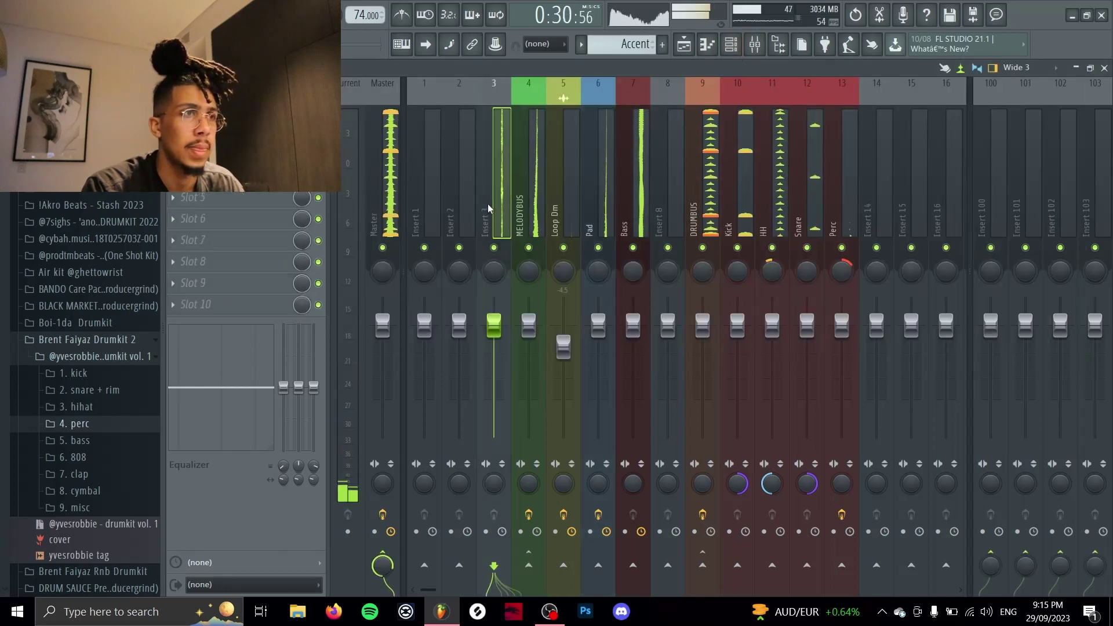
left_click(494, 144)
right_click(510, 81)
left_click(583, 95)
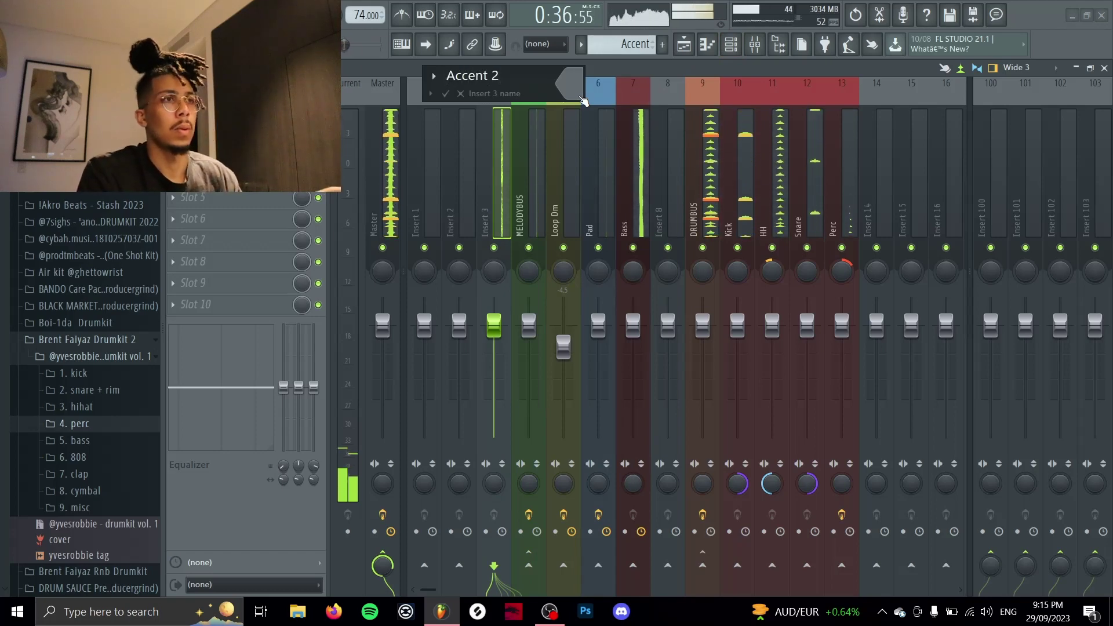
left_click(580, 100)
left_click(586, 143)
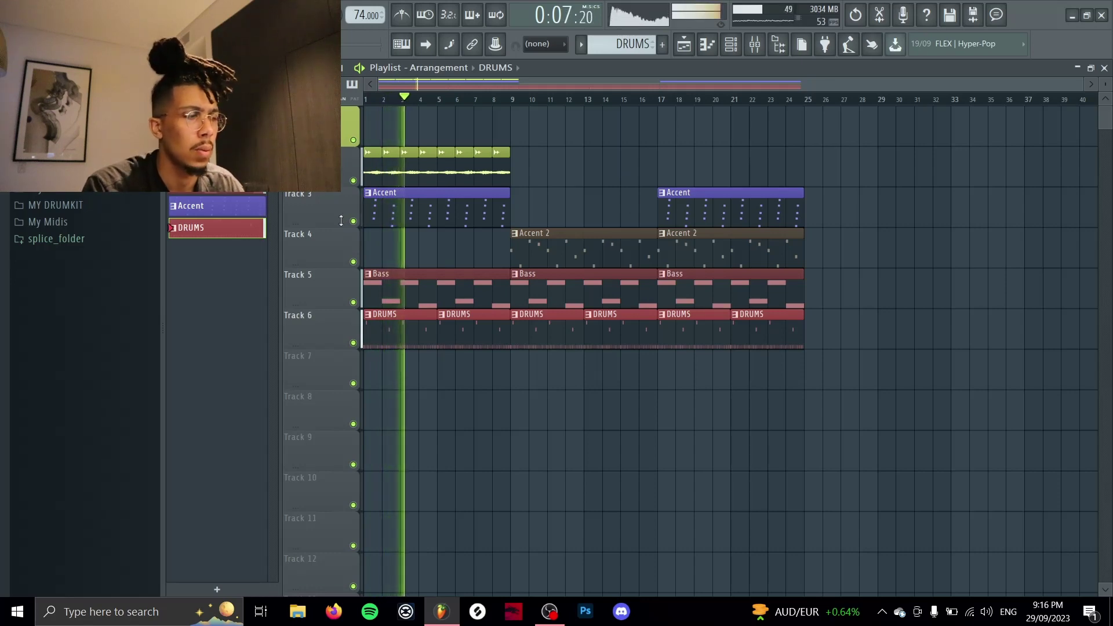
Step: Save the project in the September folder as "brentfaiyaz24, Fm, 74"
key("ctrl+s")
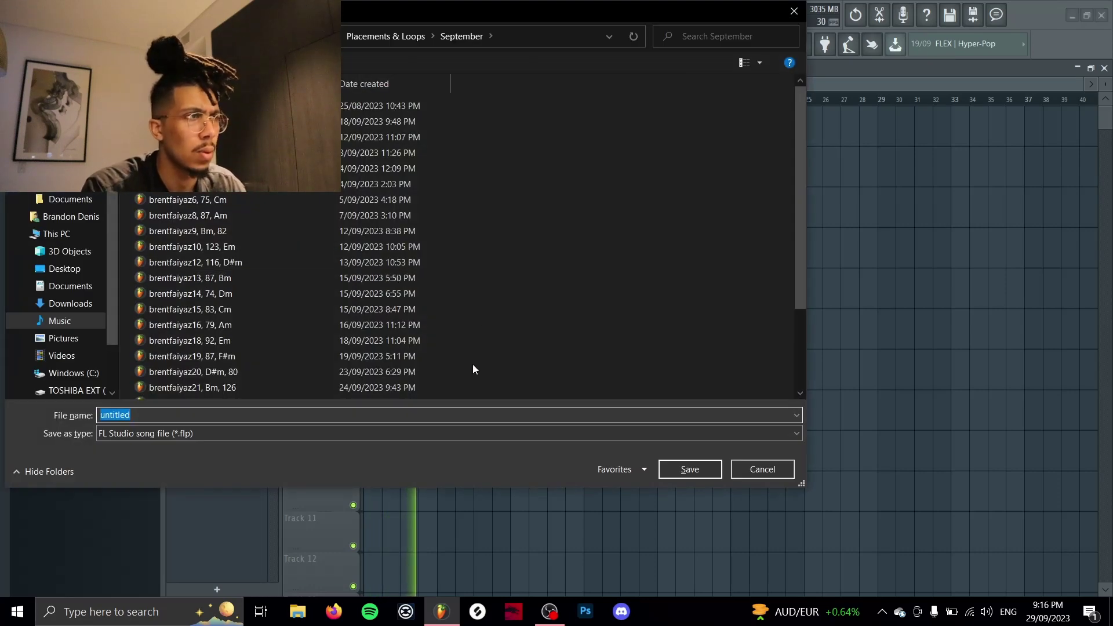
type("brentfaiya")
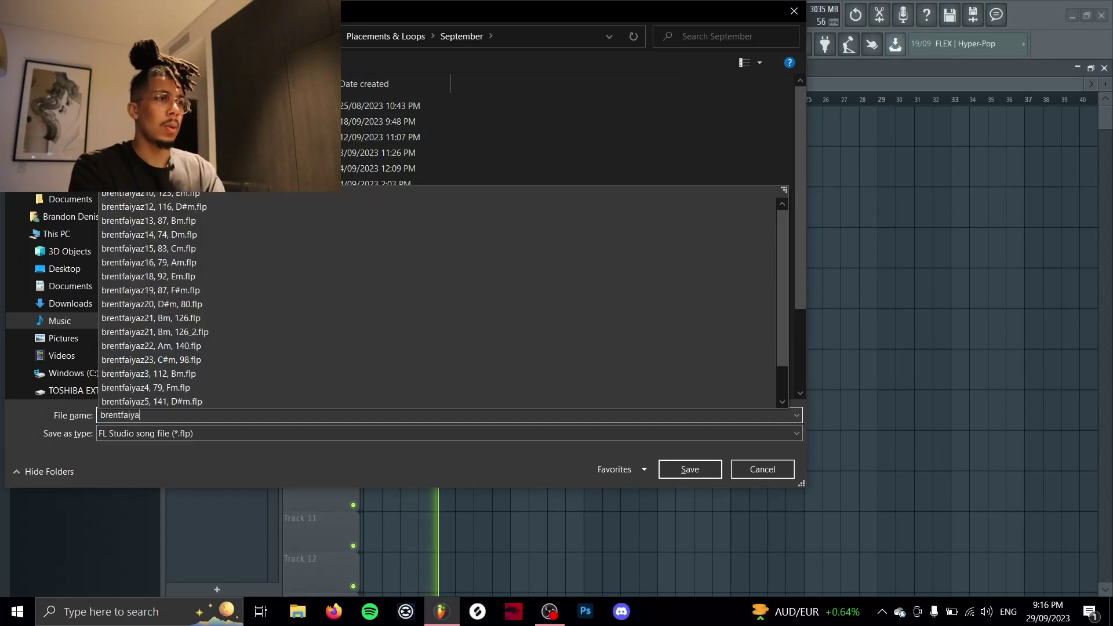
type("z2")
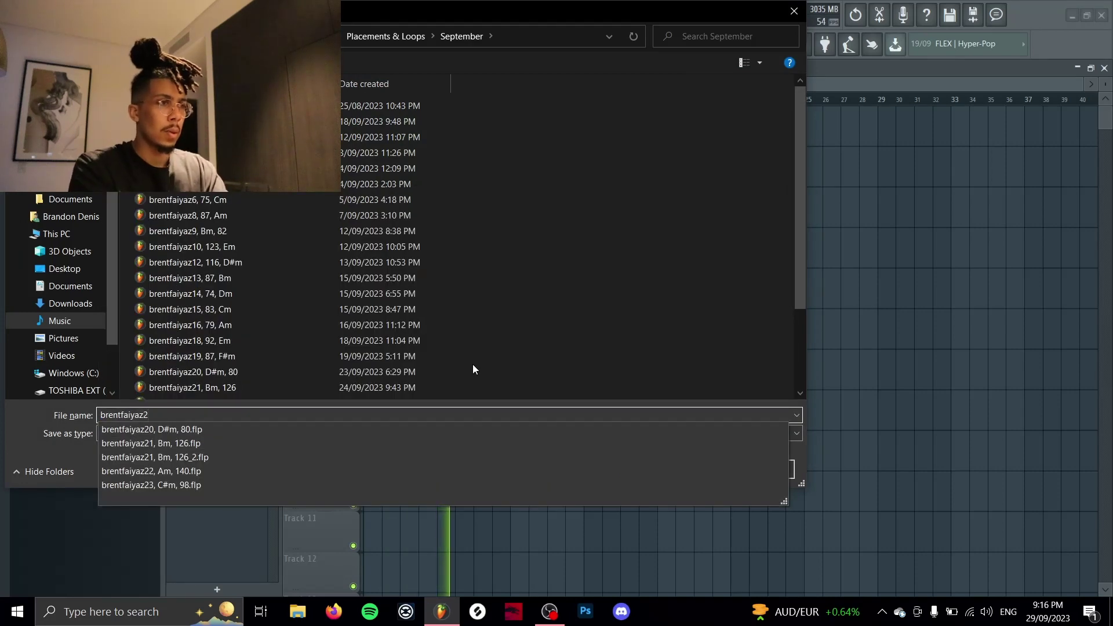
type("4, Fm, 7")
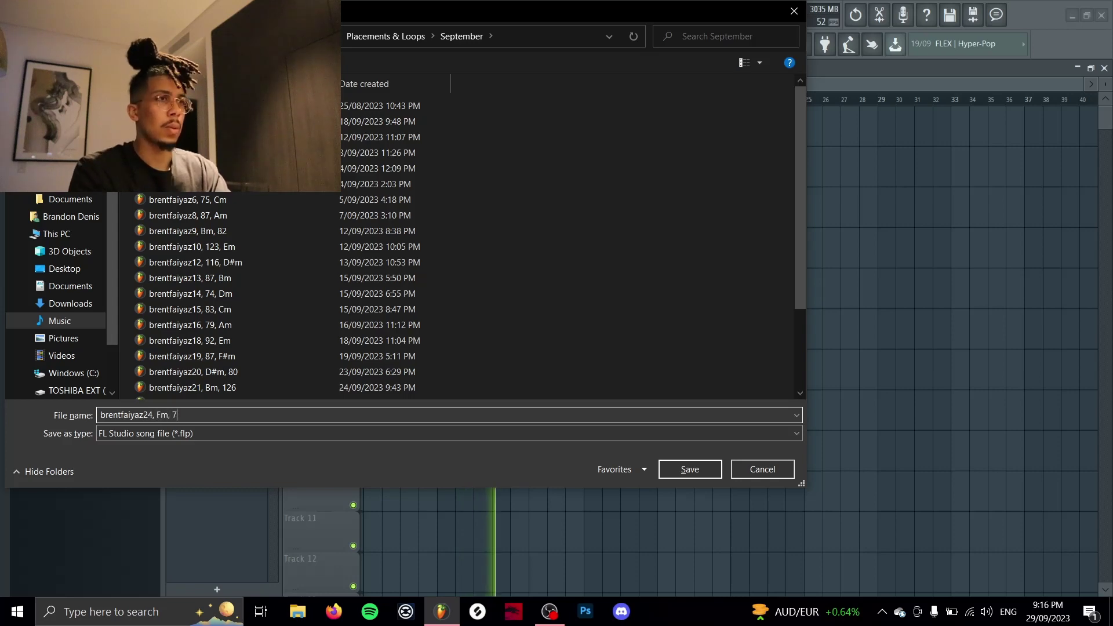
left_click_drag(617, 18, 655, 71)
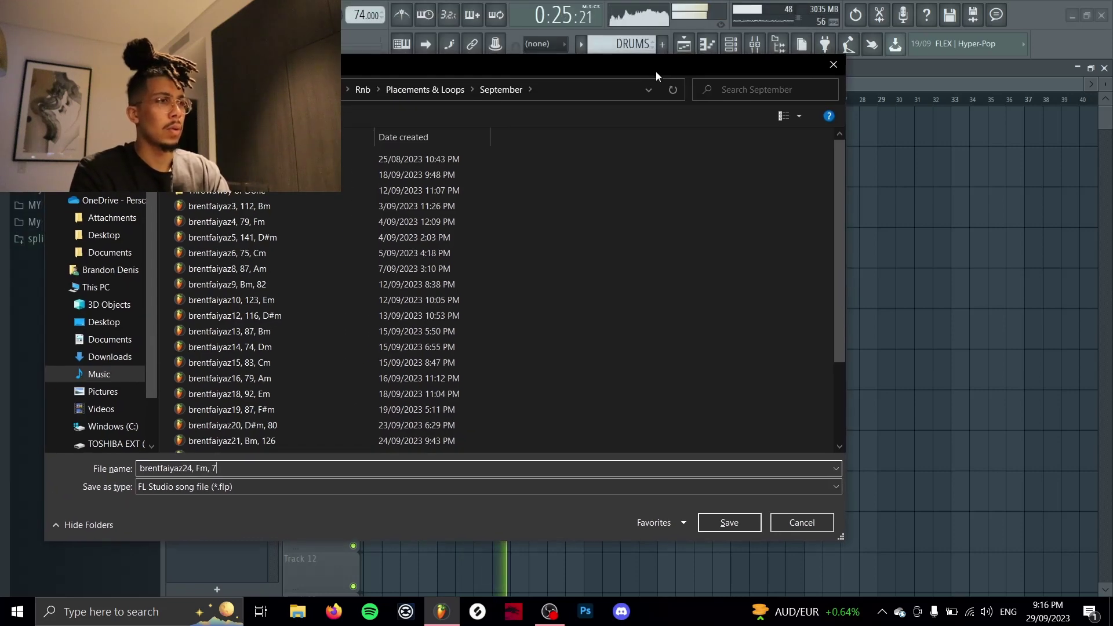
type("Fm, 74")
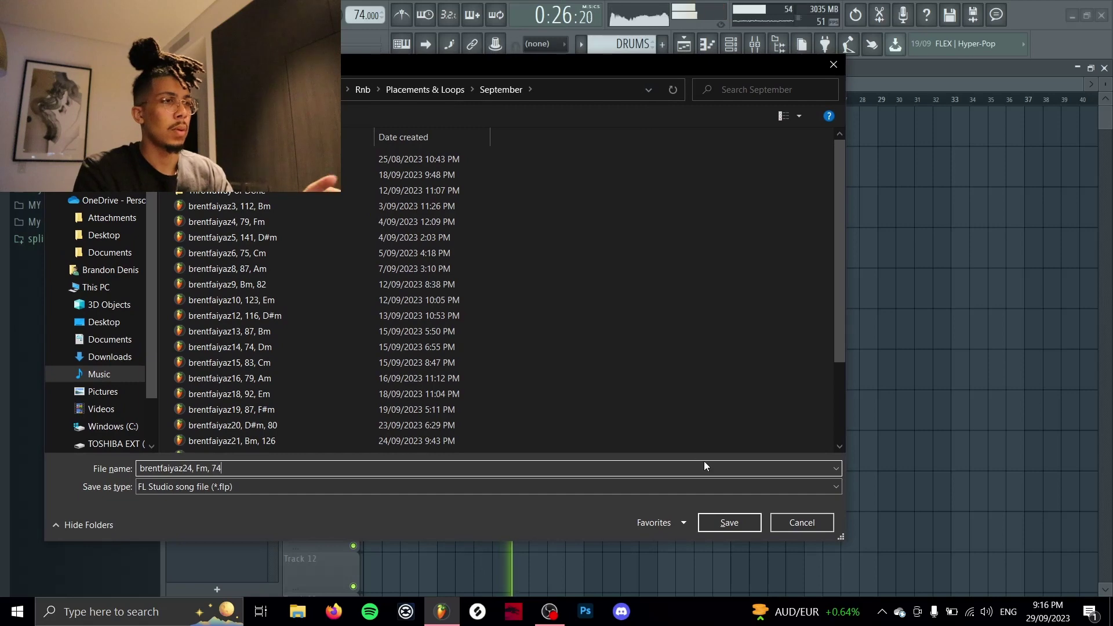
left_click(746, 523)
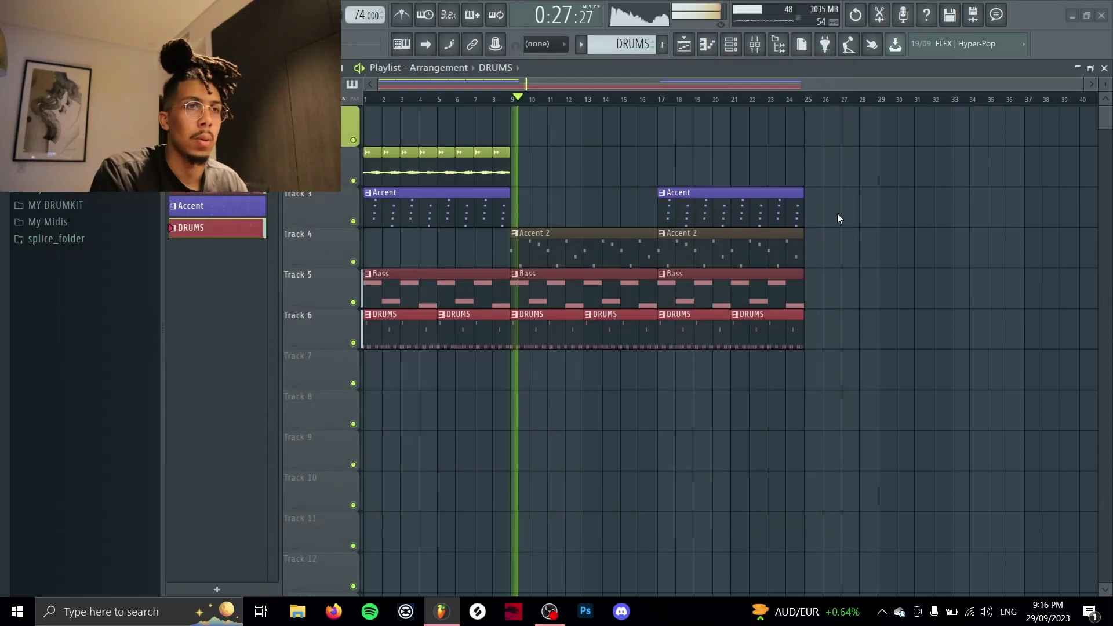
Step: Merge the Bass mixer track's stereo separation toward mono, matching the Kick and Snare tracks
left_click(754, 50)
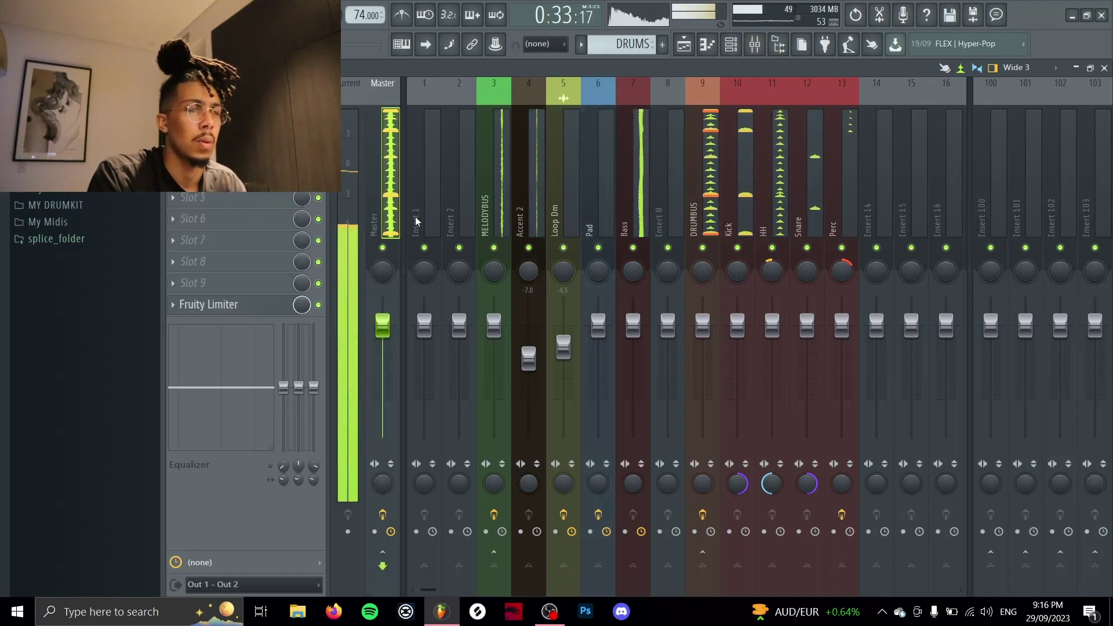
left_click(494, 221)
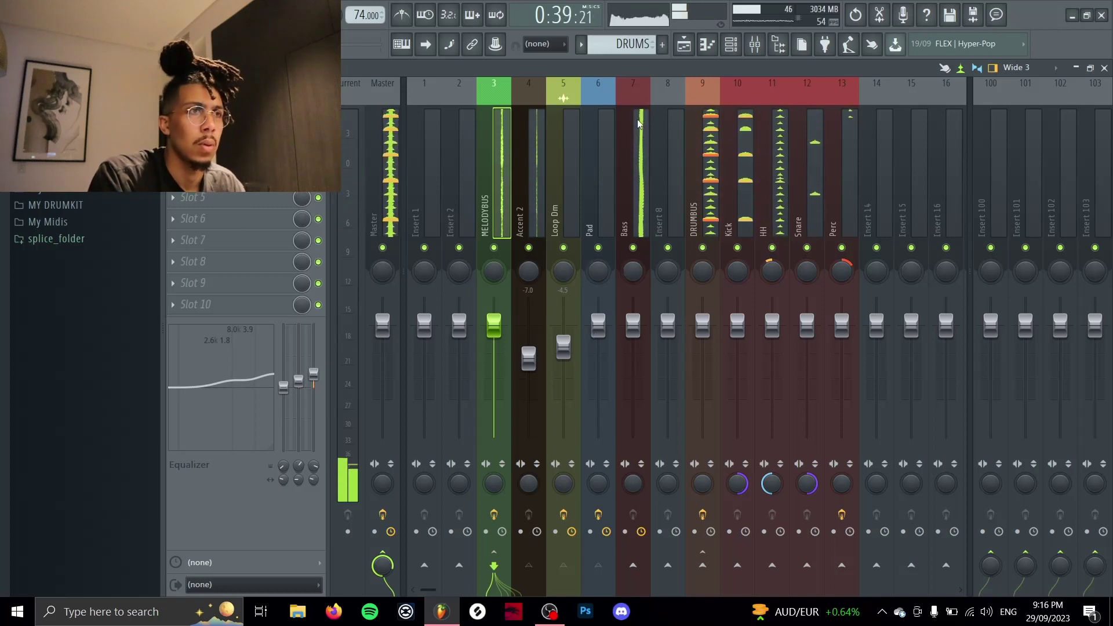
left_click(640, 175)
left_click_drag(633, 485, 635, 405)
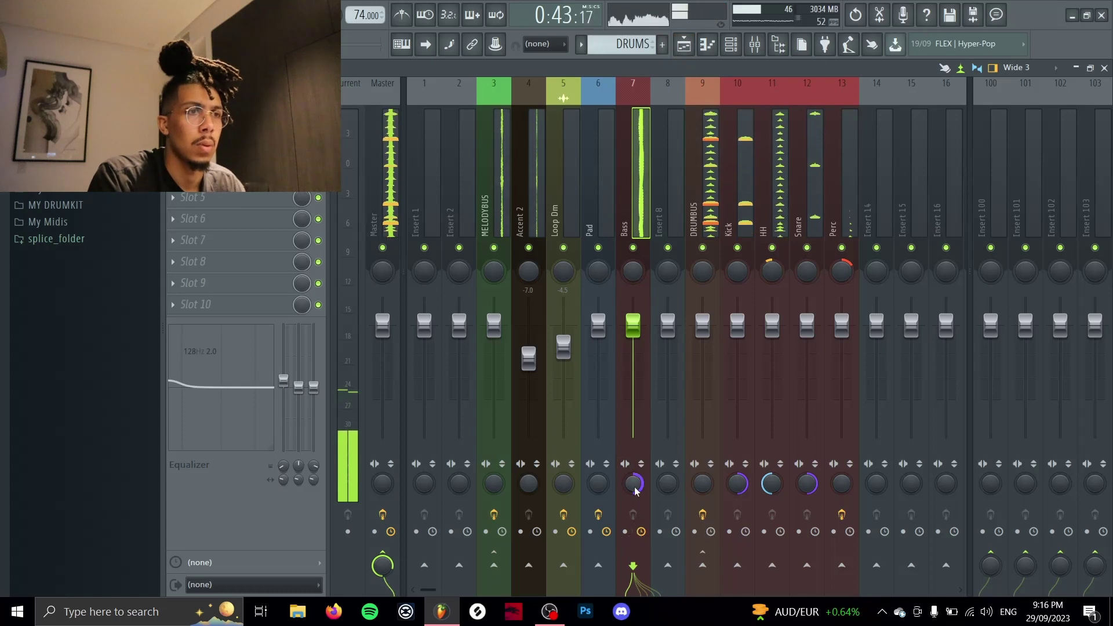
left_click(731, 44)
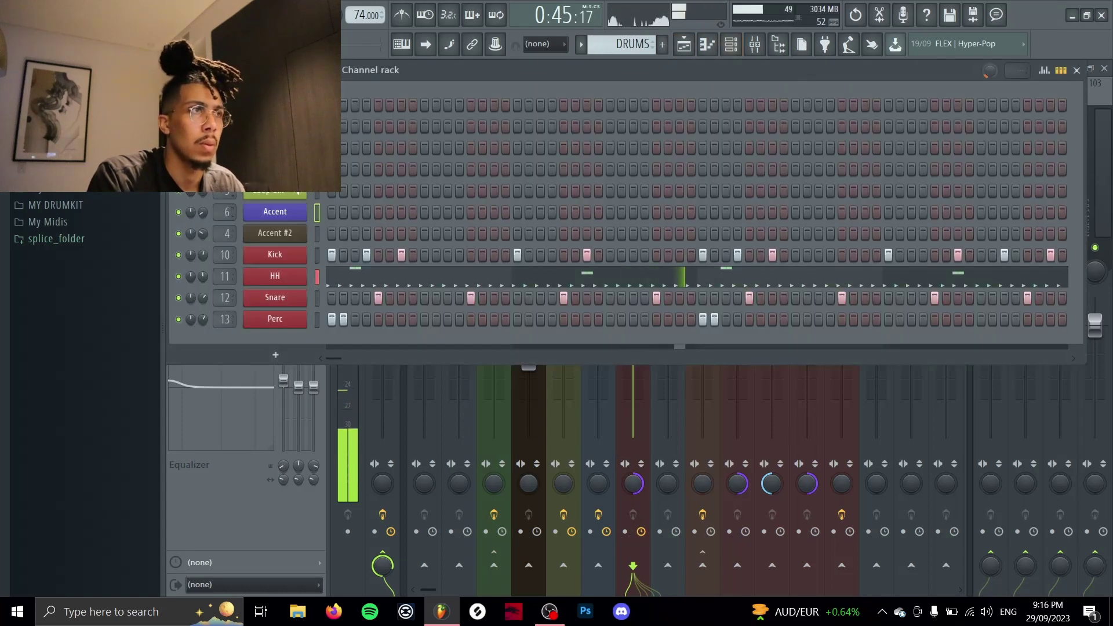
left_click(690, 48)
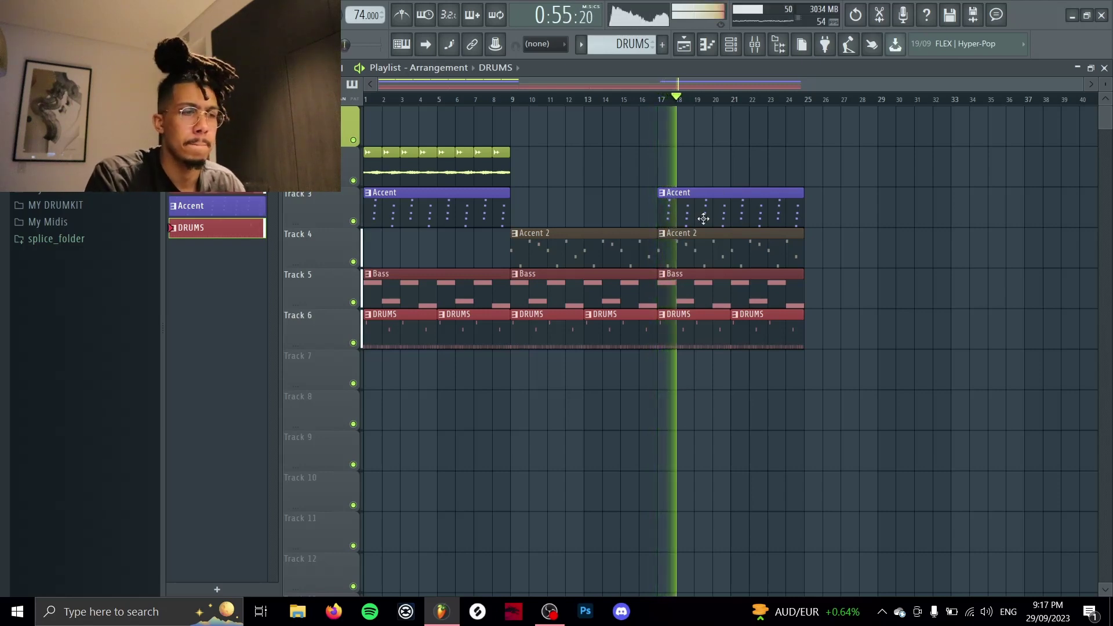
left_click(730, 44)
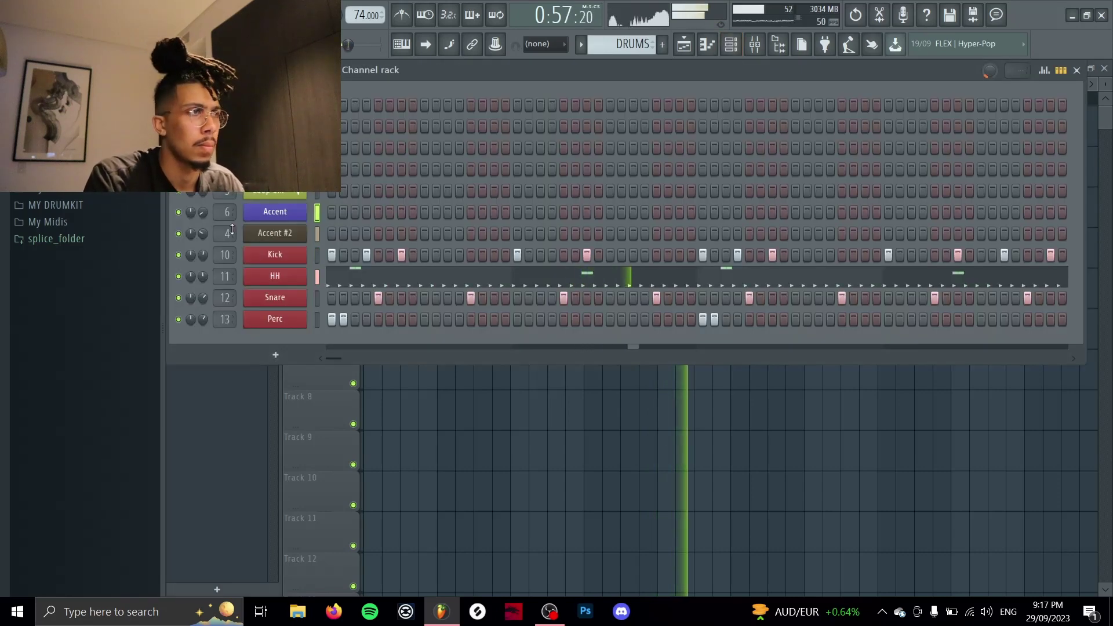
left_click(678, 54)
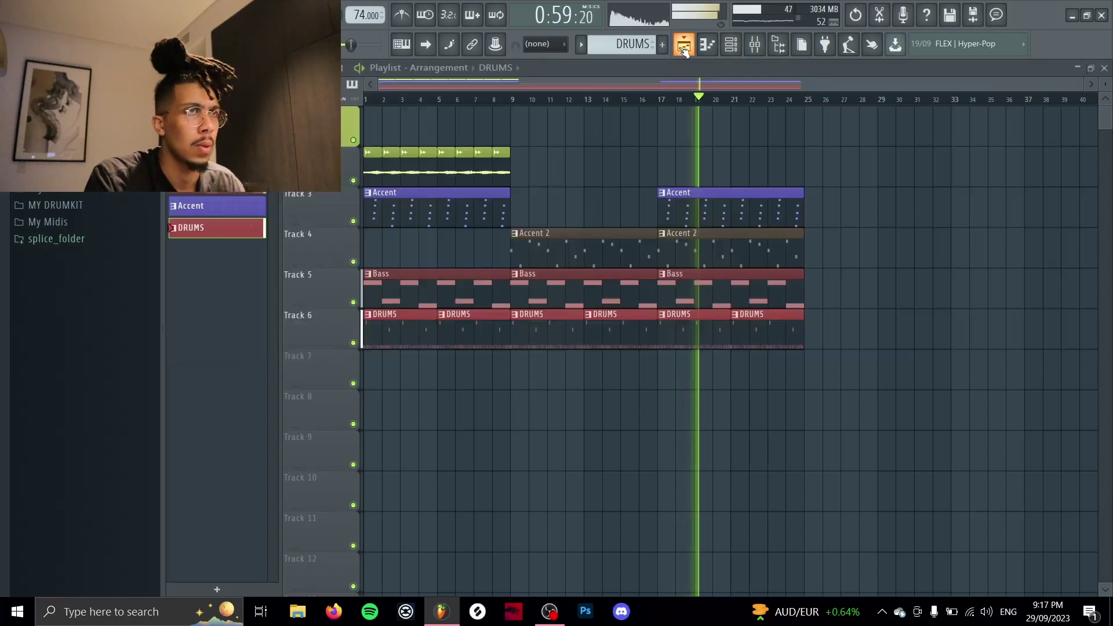